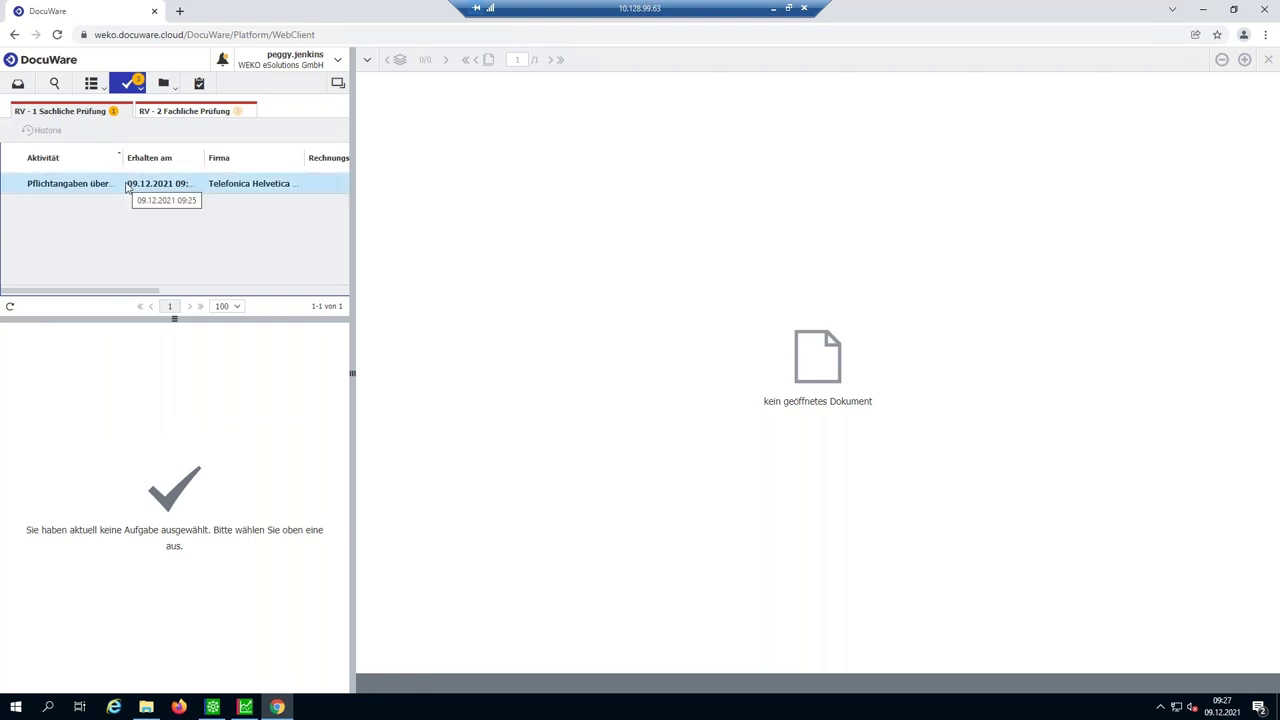
{"action": "left_click", "coordinate": [127, 187]}
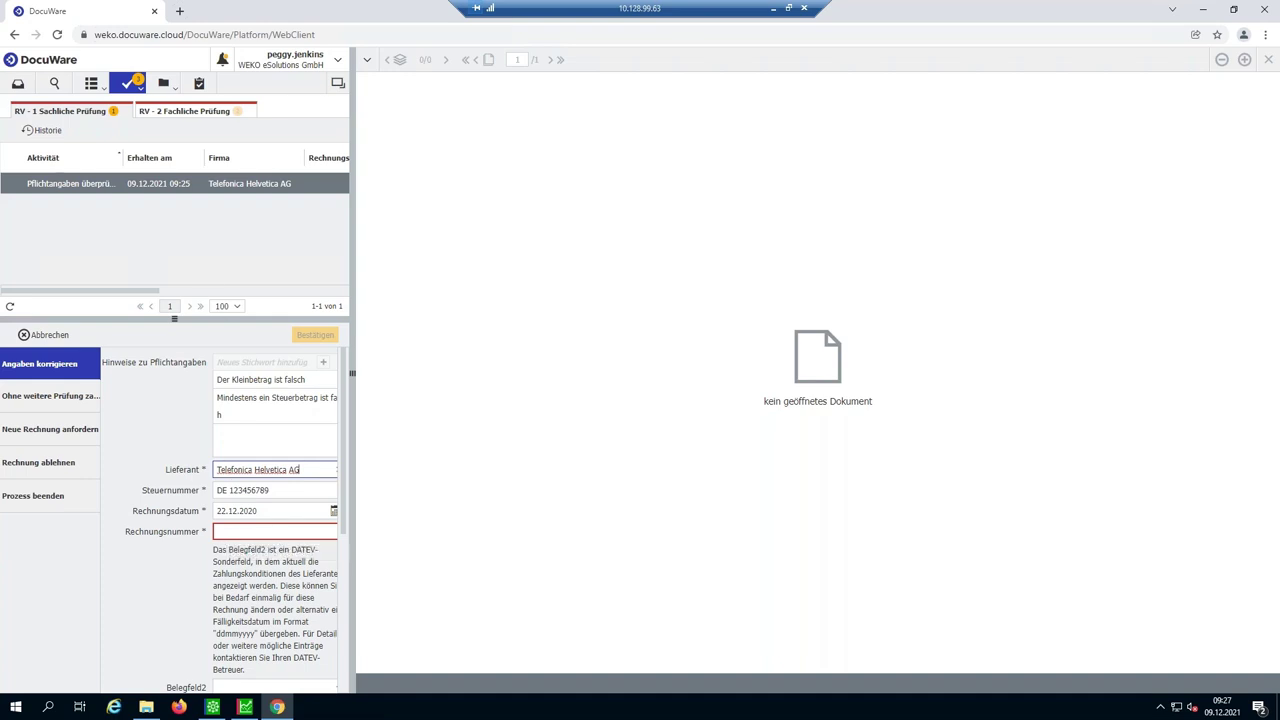
{"action": "left_click", "coordinate": [222, 185]}
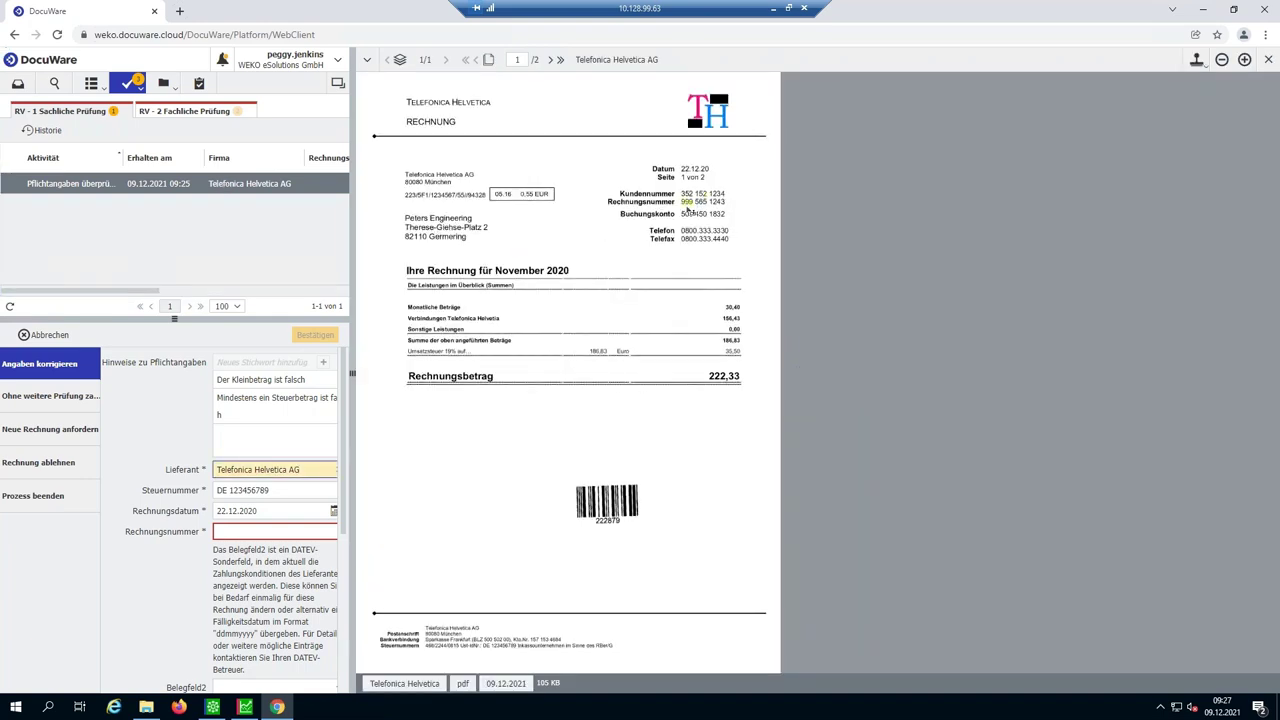
{"action": "left_click_drag", "start_coordinate": [686, 208], "coordinate": [738, 209]}
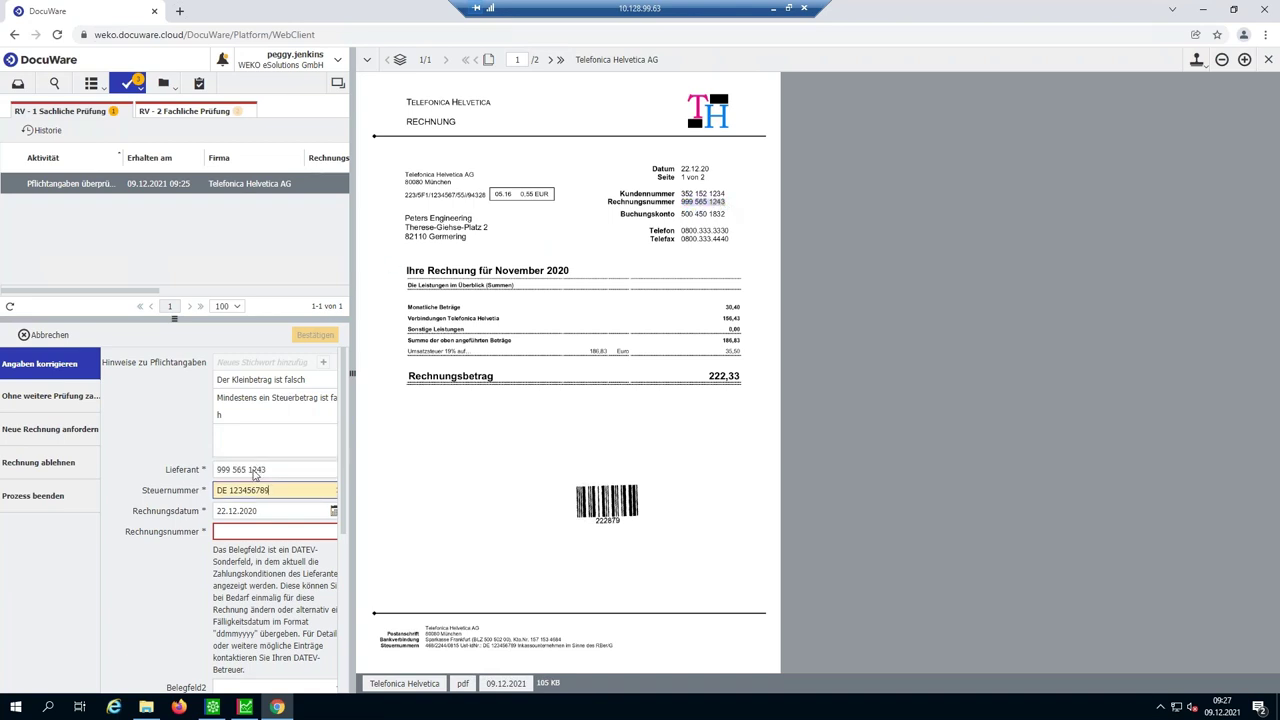
{"action": "left_click_drag", "start_coordinate": [684, 204], "coordinate": [733, 205]}
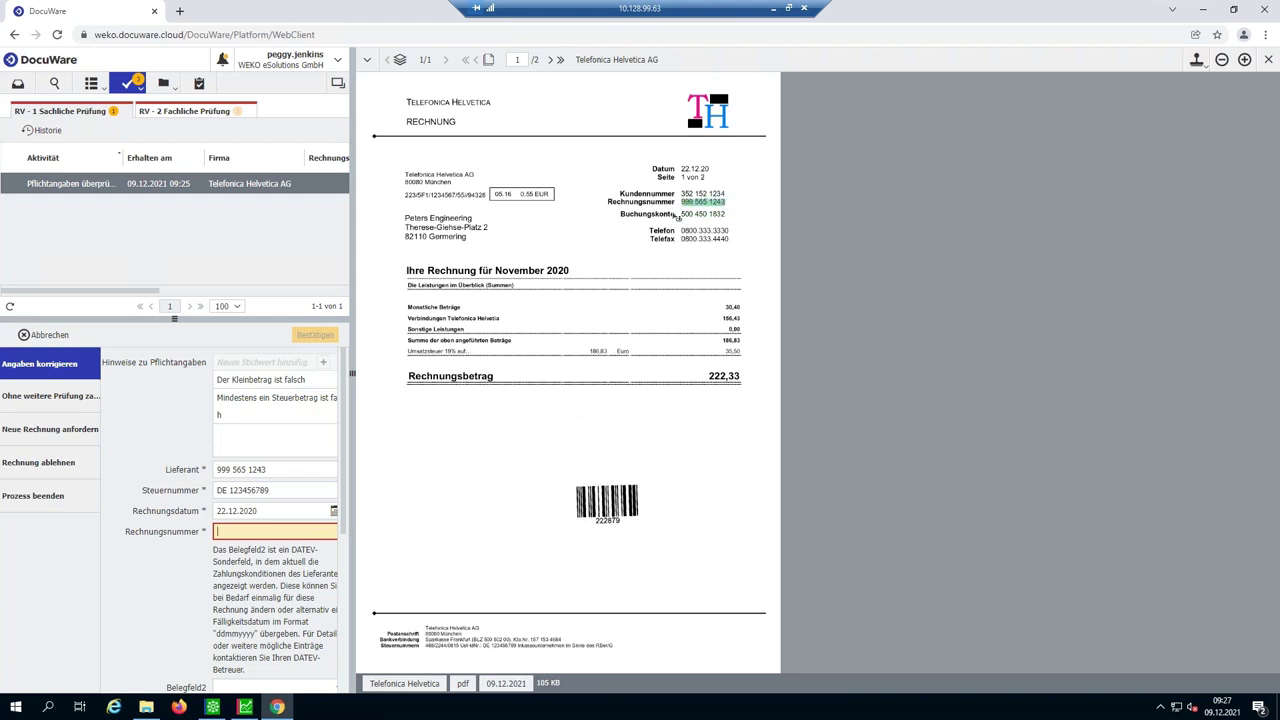
{"action": "left_click", "coordinate": [321, 334]}
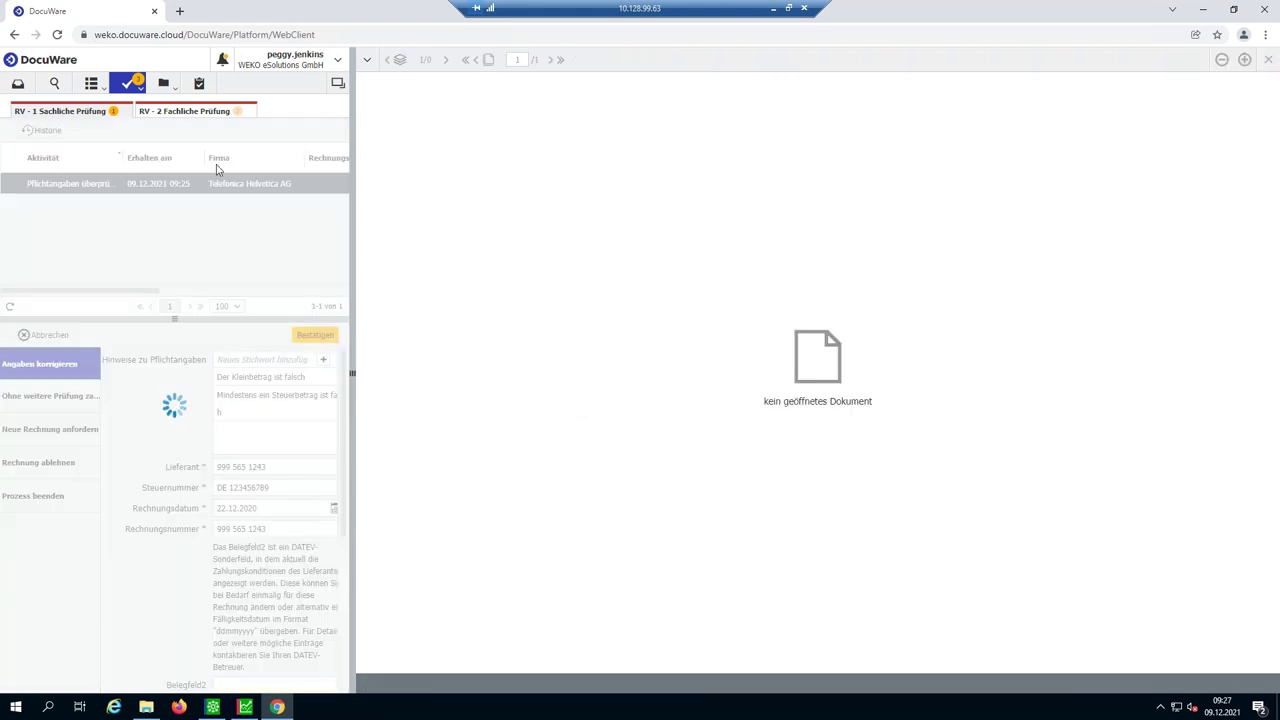
- Open the Mattmüller task in Fachliche Prüfung, choose the Prüfer zuweisen stamp and select the orderer
{"action": "left_click", "coordinate": [184, 108]}
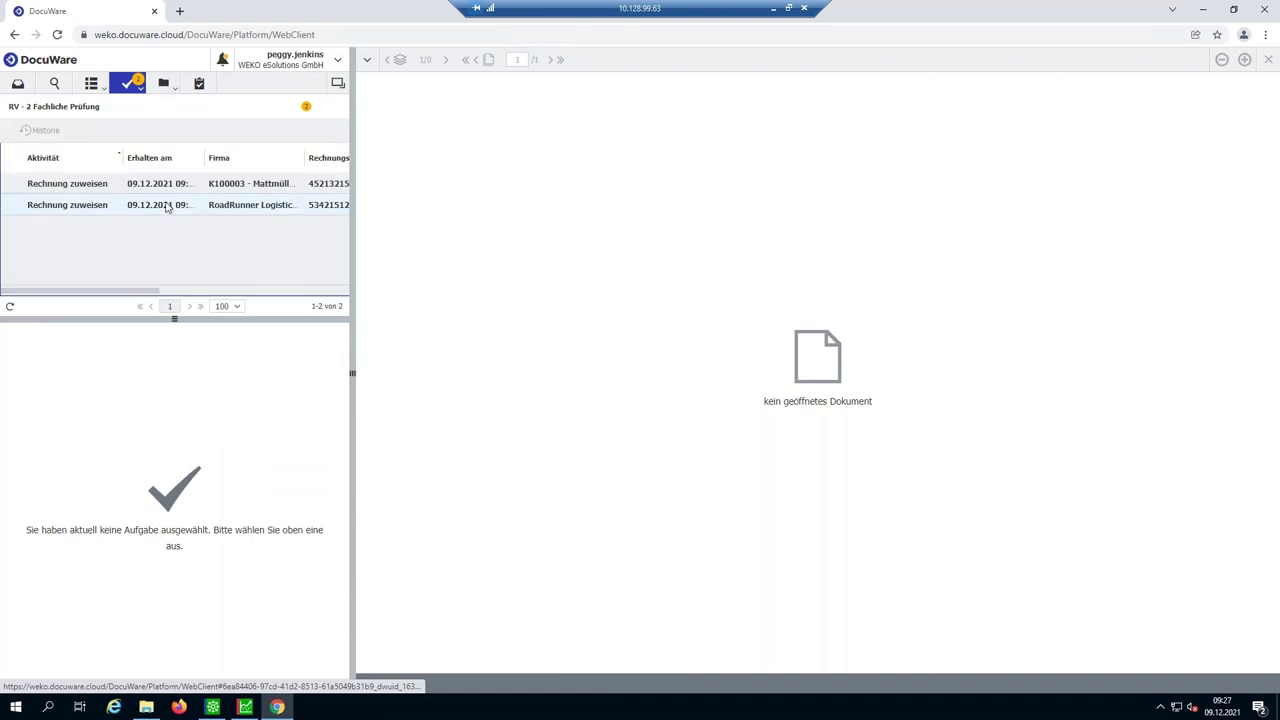
{"action": "left_click", "coordinate": [275, 190]}
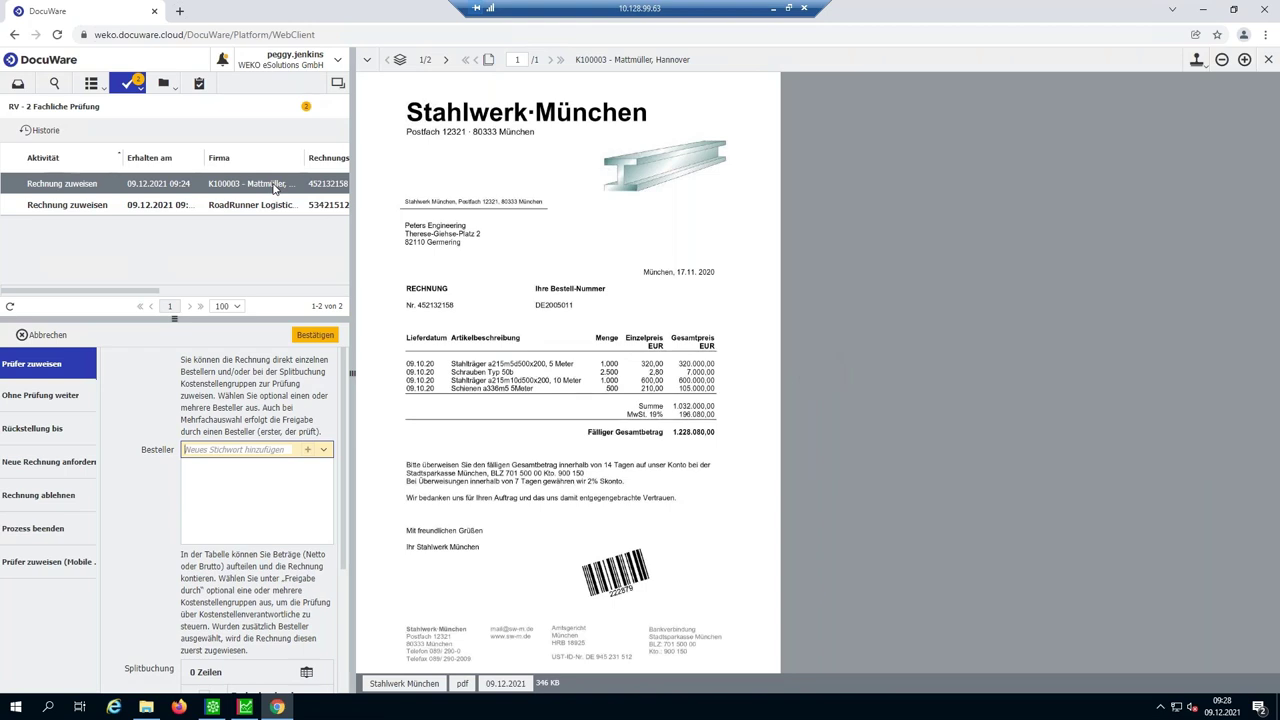
{"action": "left_click", "coordinate": [1199, 62]}
{"action": "left_click", "coordinate": [1185, 84]}
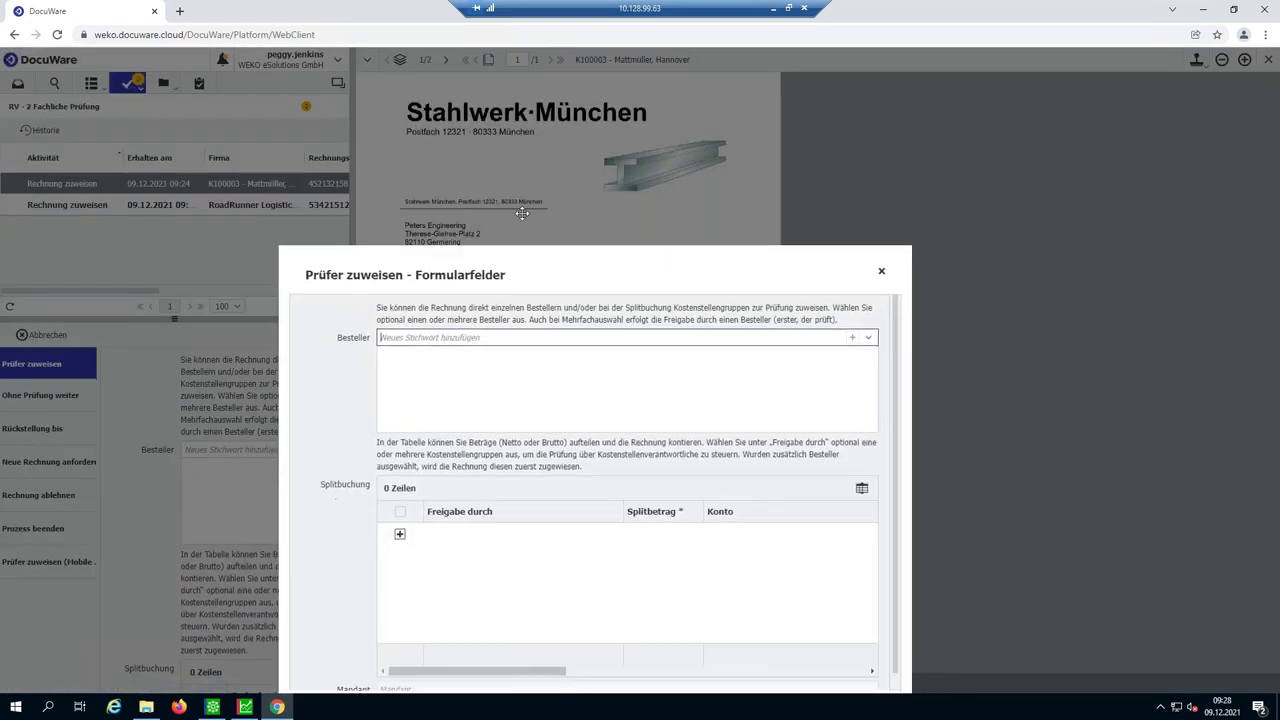
{"action": "left_click", "coordinate": [841, 261]}
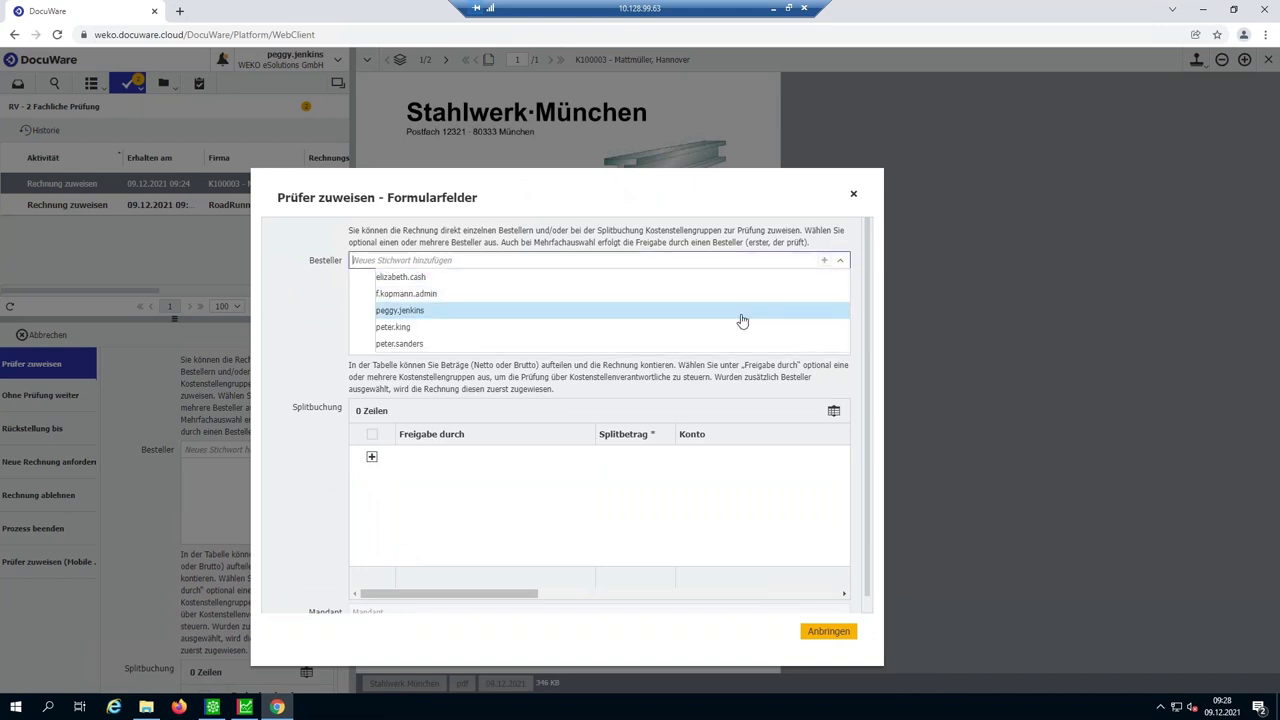
{"action": "left_click", "coordinate": [742, 320]}
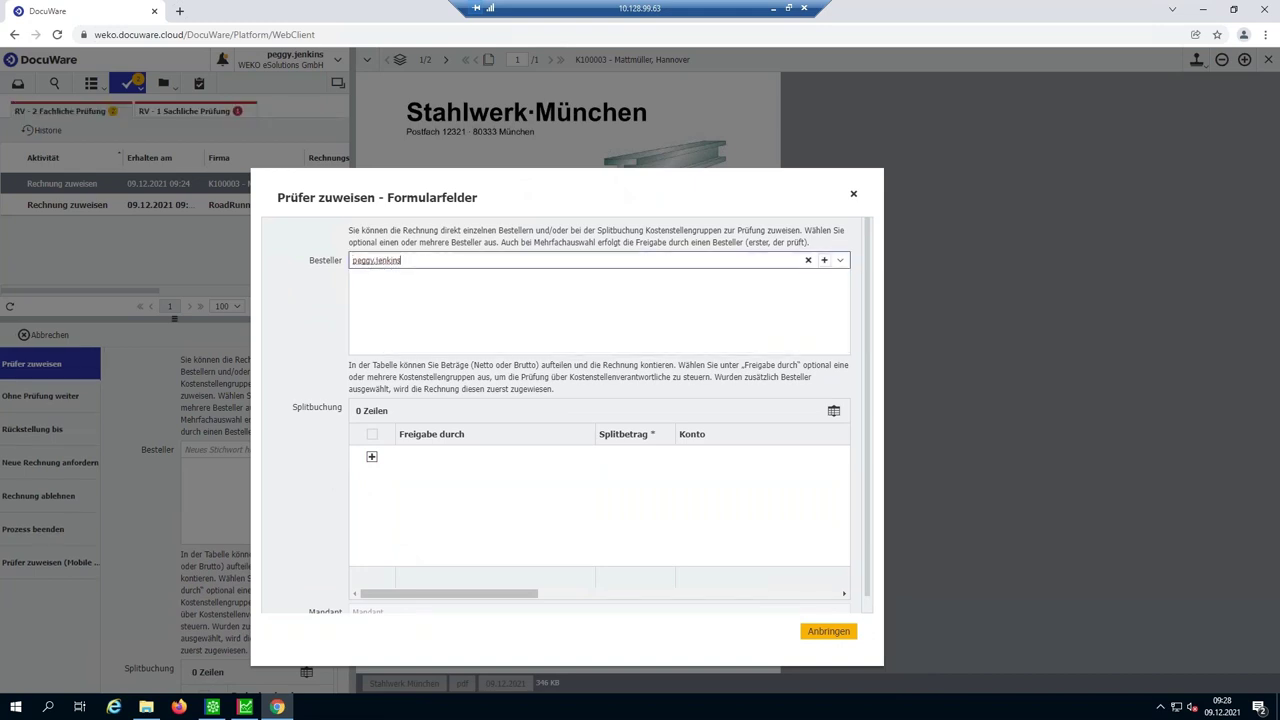
- Add a split booking row to account S40000 - Material- und Stoffverbrauch
{"action": "left_click", "coordinate": [579, 456]}
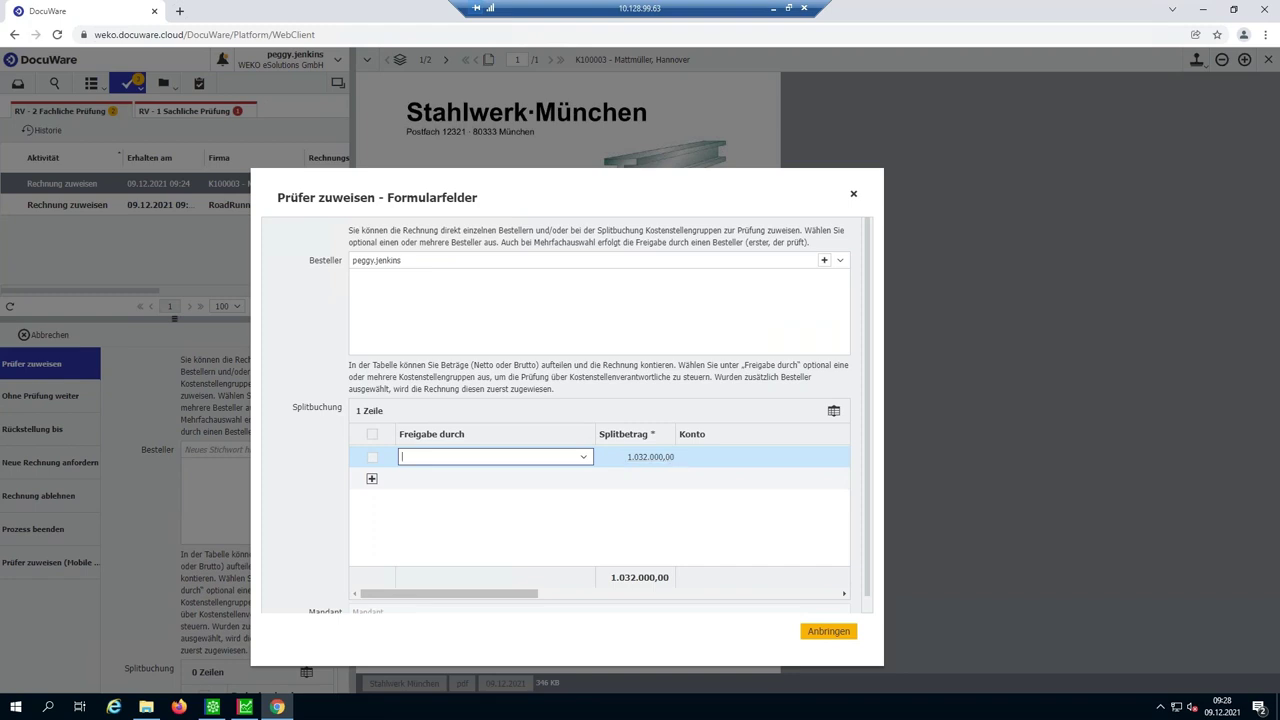
{"action": "left_click", "coordinate": [716, 465]}
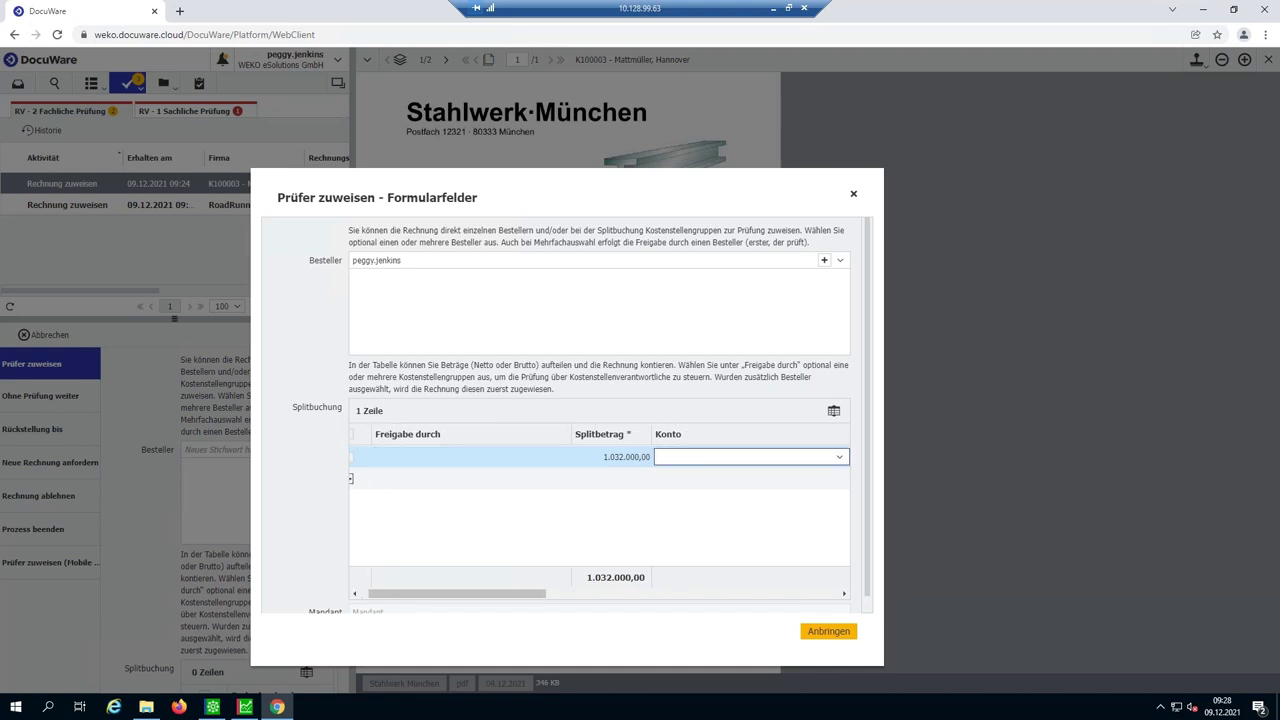
{"action": "key", "text": "alt+Down"}
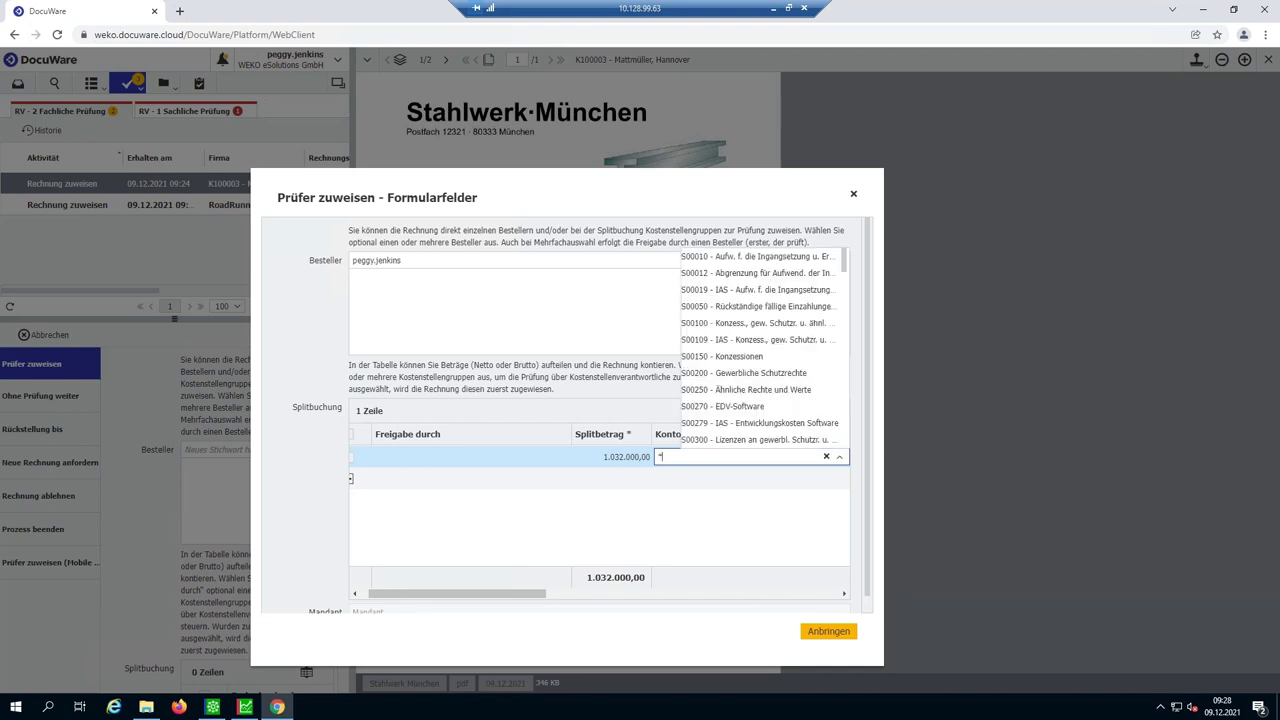
{"action": "type", "text": "*material"}
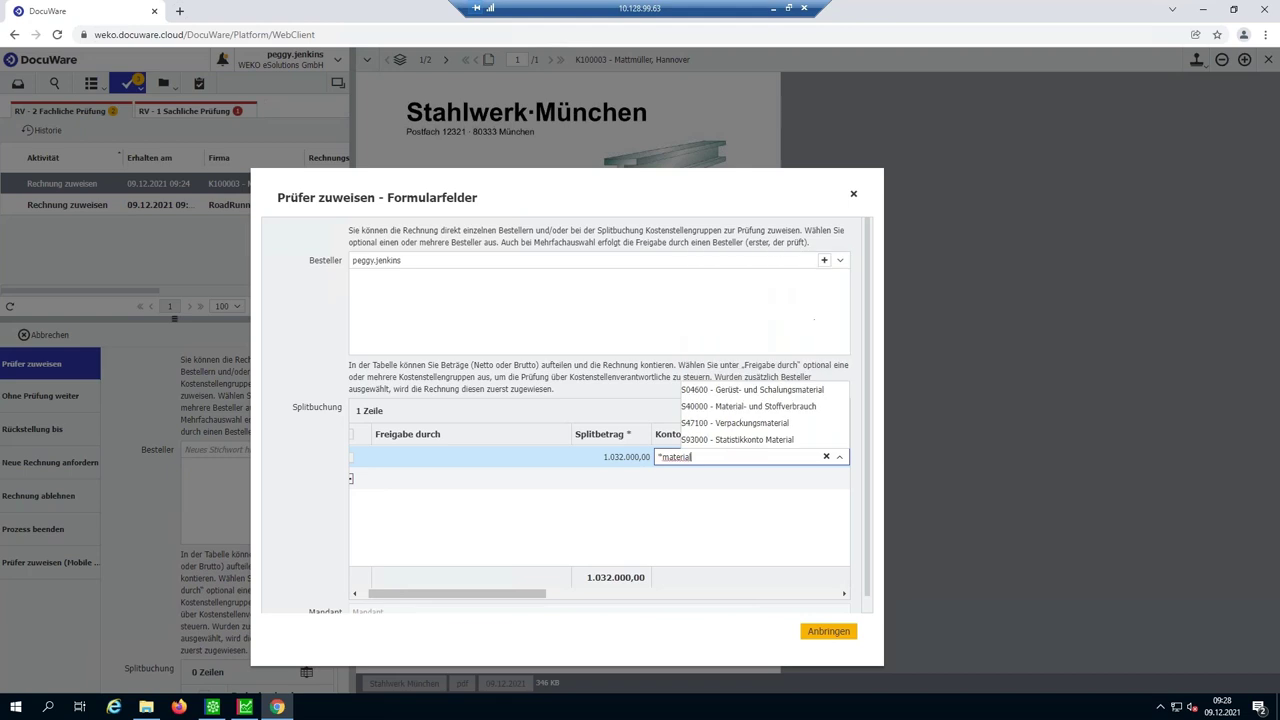
{"action": "left_click", "coordinate": [750, 408]}
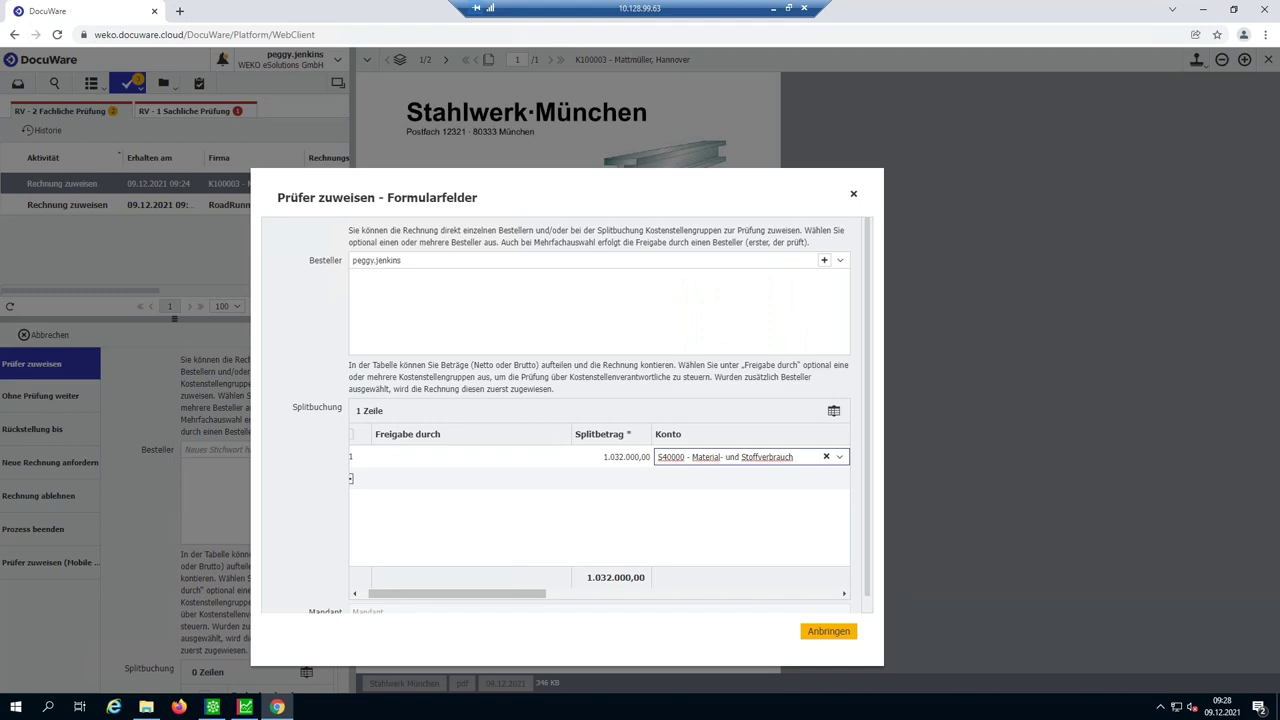
{"action": "left_click_drag", "start_coordinate": [520, 597], "coordinate": [678, 645]}
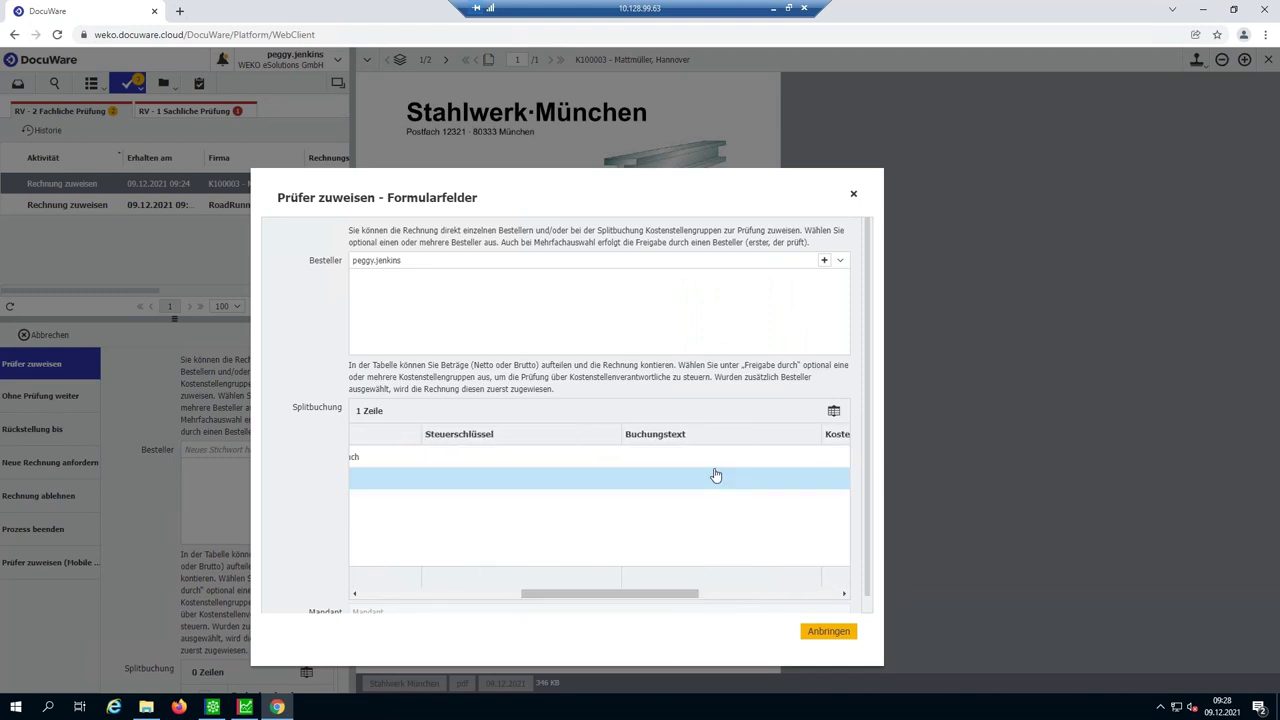
- Give the split row booking text 'Stahlträger' and cost centre R10000, then place the stamp
{"action": "left_click", "coordinate": [716, 457]}
{"action": "type", "text": "St"}
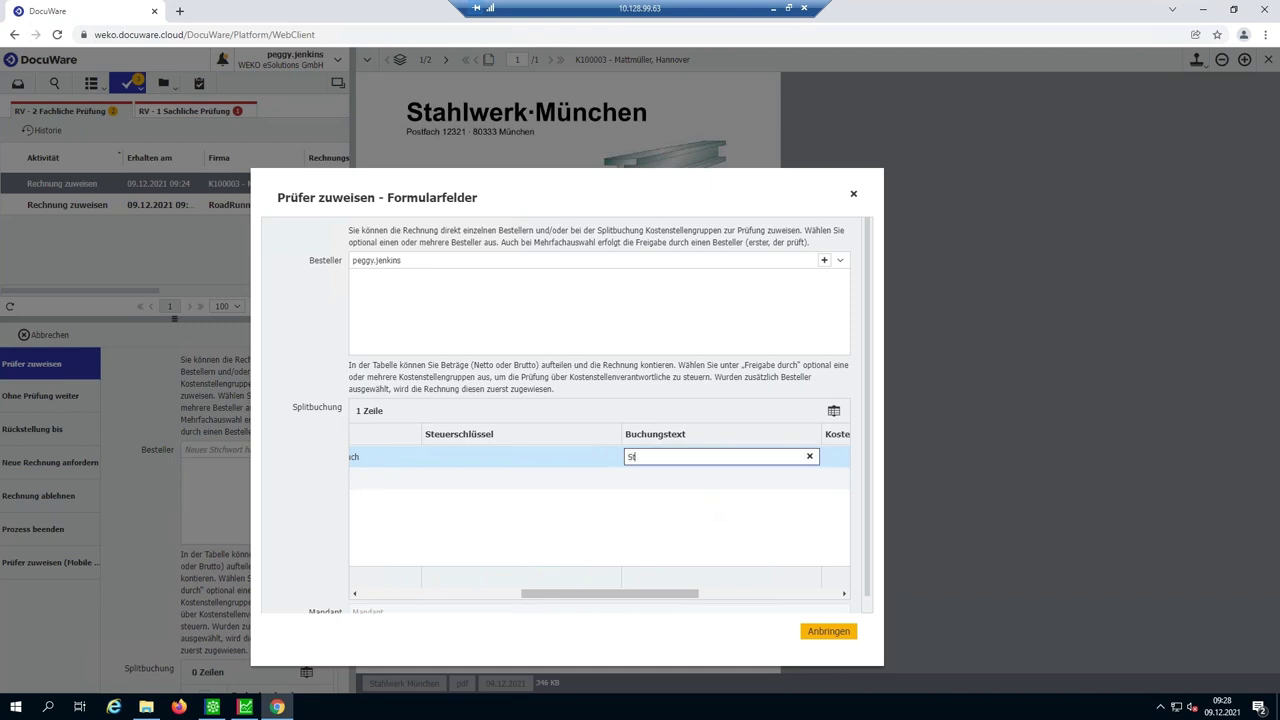
{"action": "type", "text": "ahlträger"}
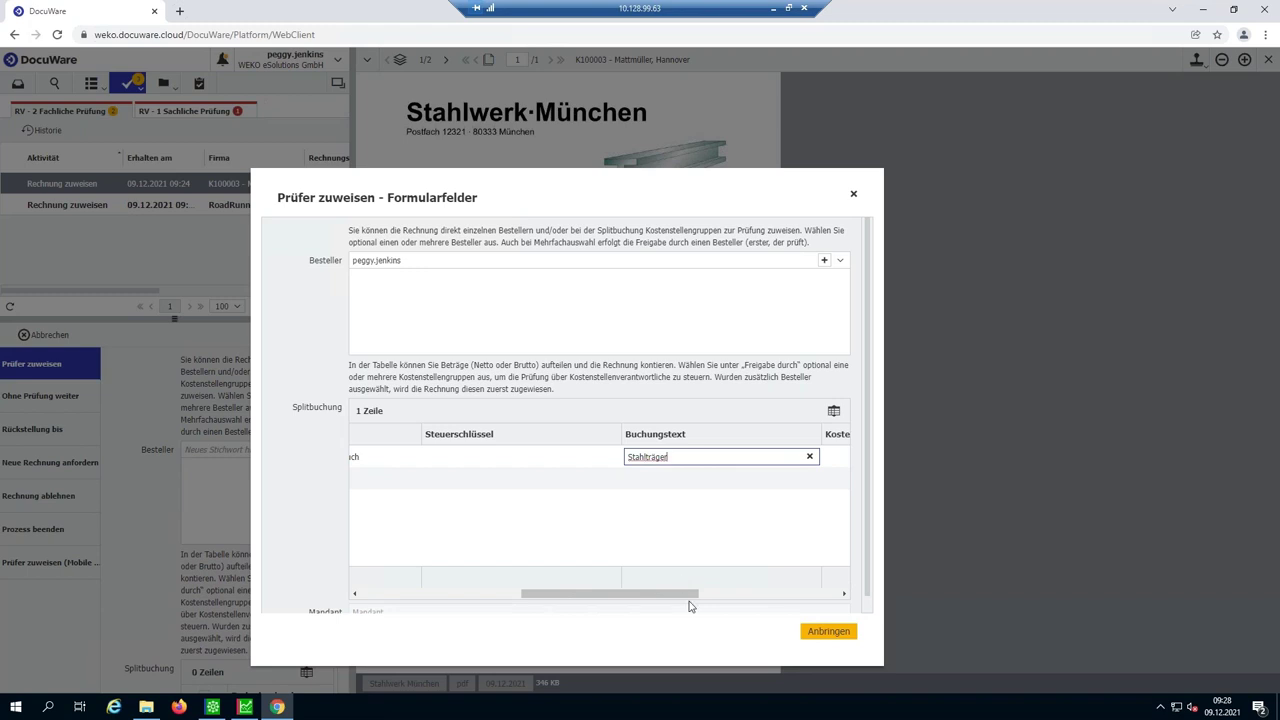
{"action": "left_click", "coordinate": [697, 594]}
{"action": "left_click_drag", "start_coordinate": [697, 596], "coordinate": [792, 596]}
{"action": "left_click", "coordinate": [735, 460]}
{"action": "left_click", "coordinate": [734, 459]}
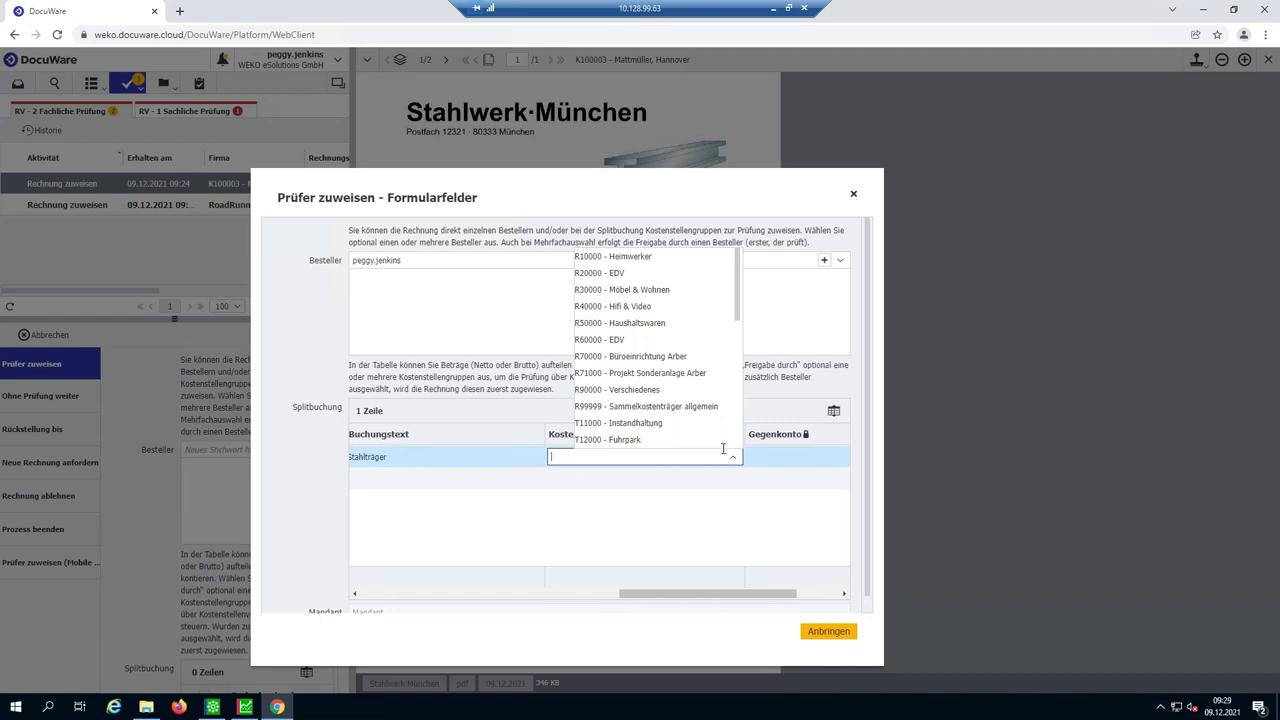
{"action": "left_click", "coordinate": [653, 262]}
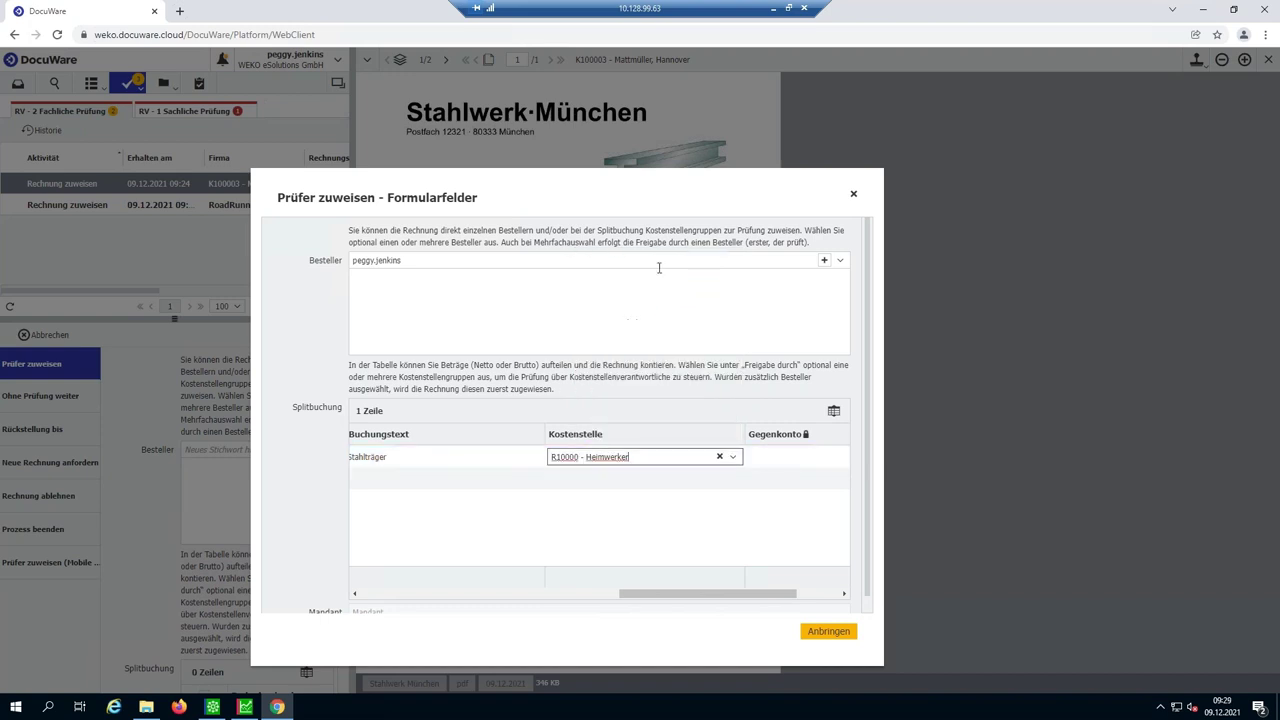
{"action": "key", "text": "Return"}
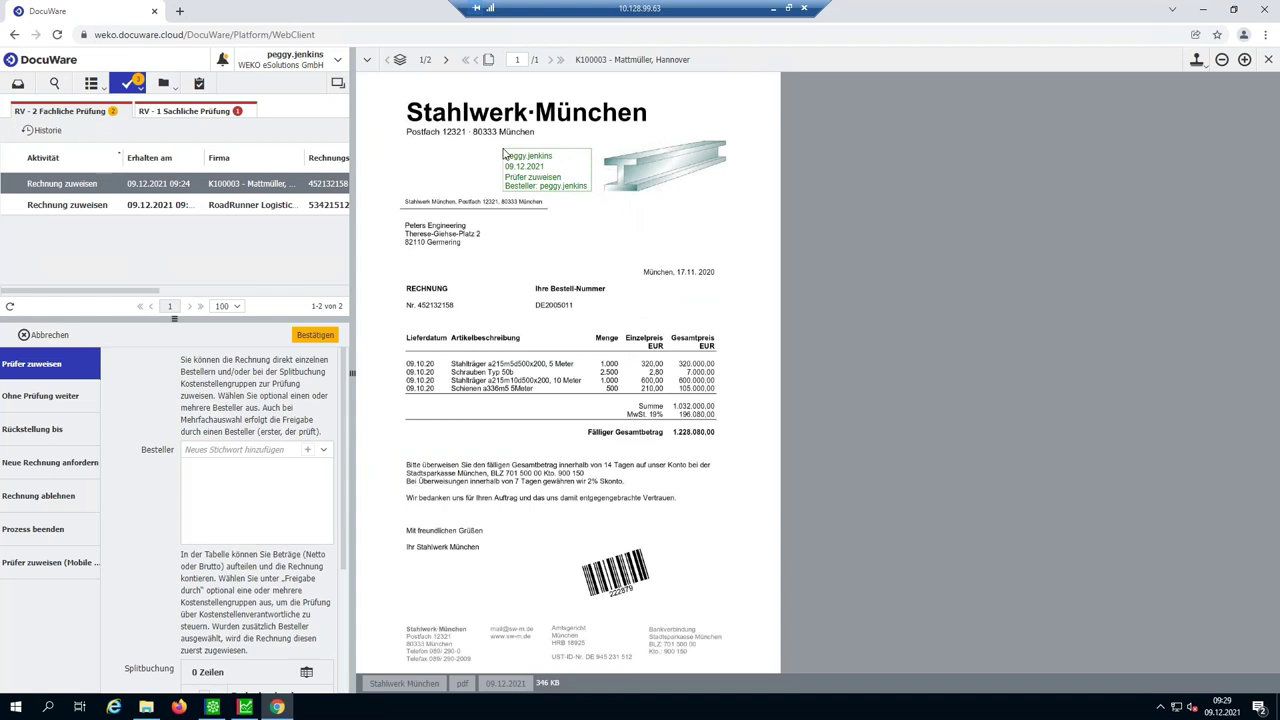
{"action": "left_click", "coordinate": [503, 153]}
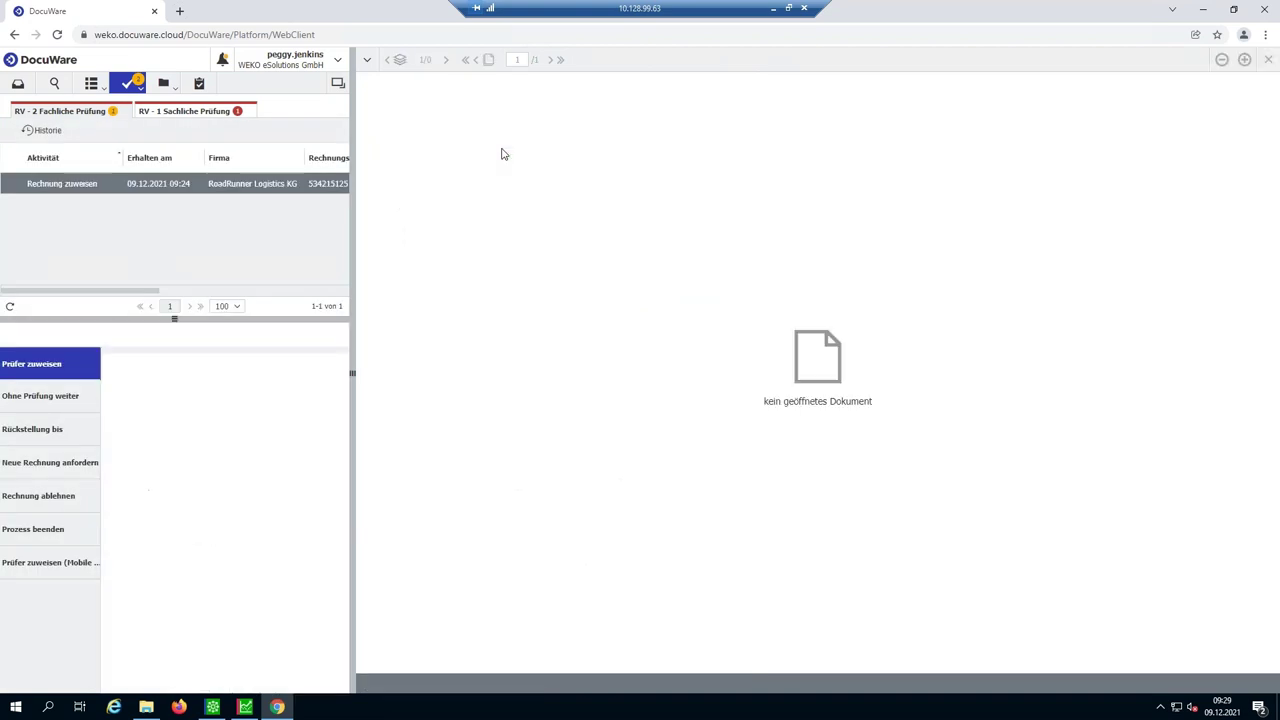
- Open the RoadRunner Logistics task, choose the Prüfer zuweisen stamp and select the orderer
{"action": "left_click", "coordinate": [329, 186]}
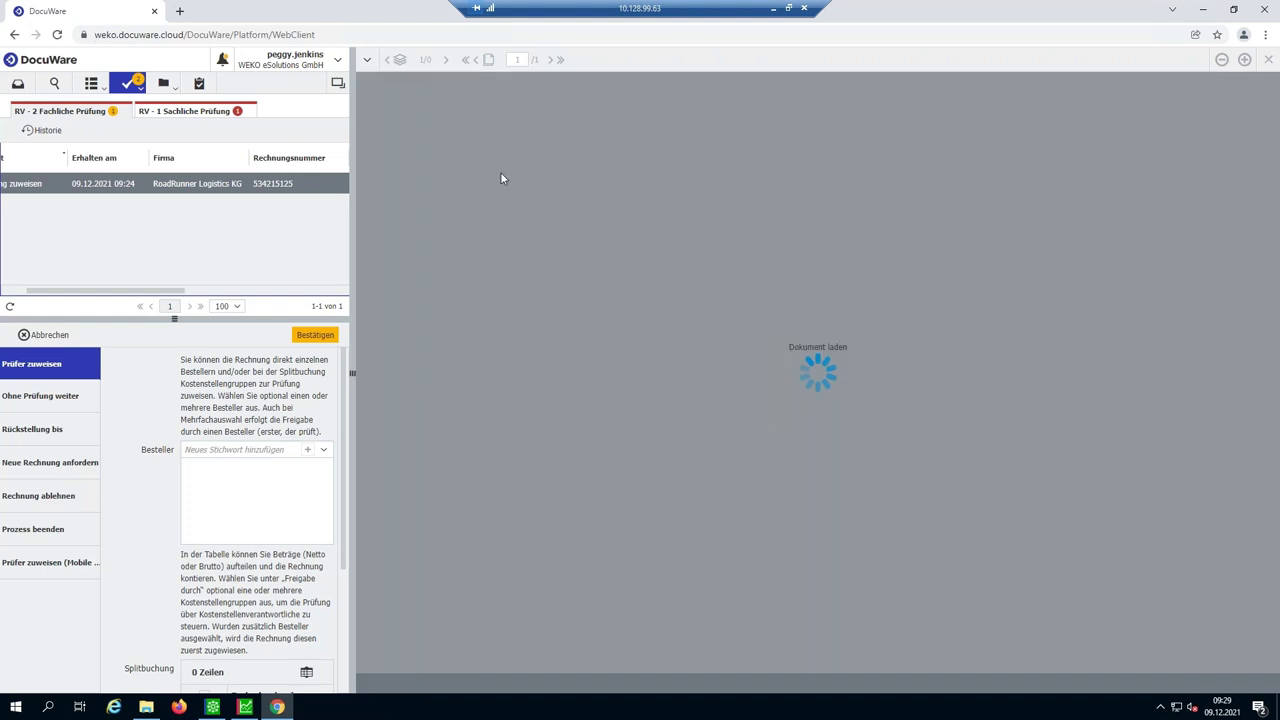
{"action": "left_click", "coordinate": [1197, 60]}
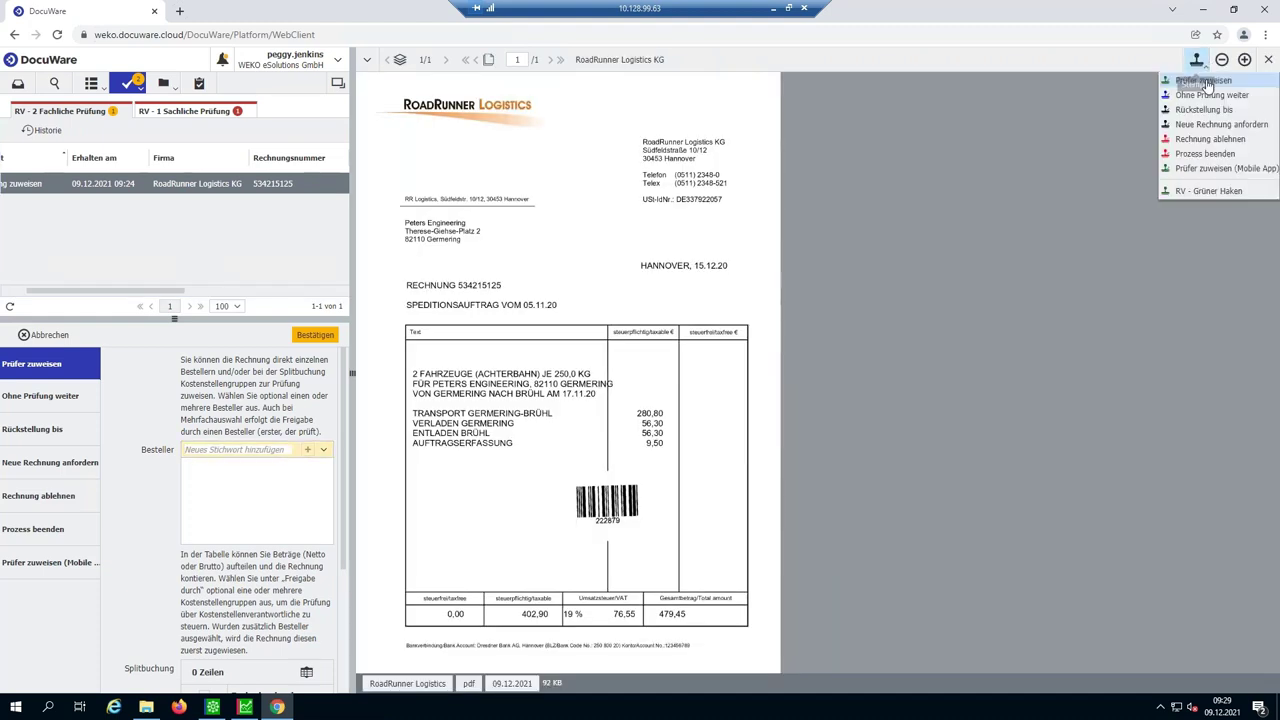
{"action": "left_click", "coordinate": [1208, 87]}
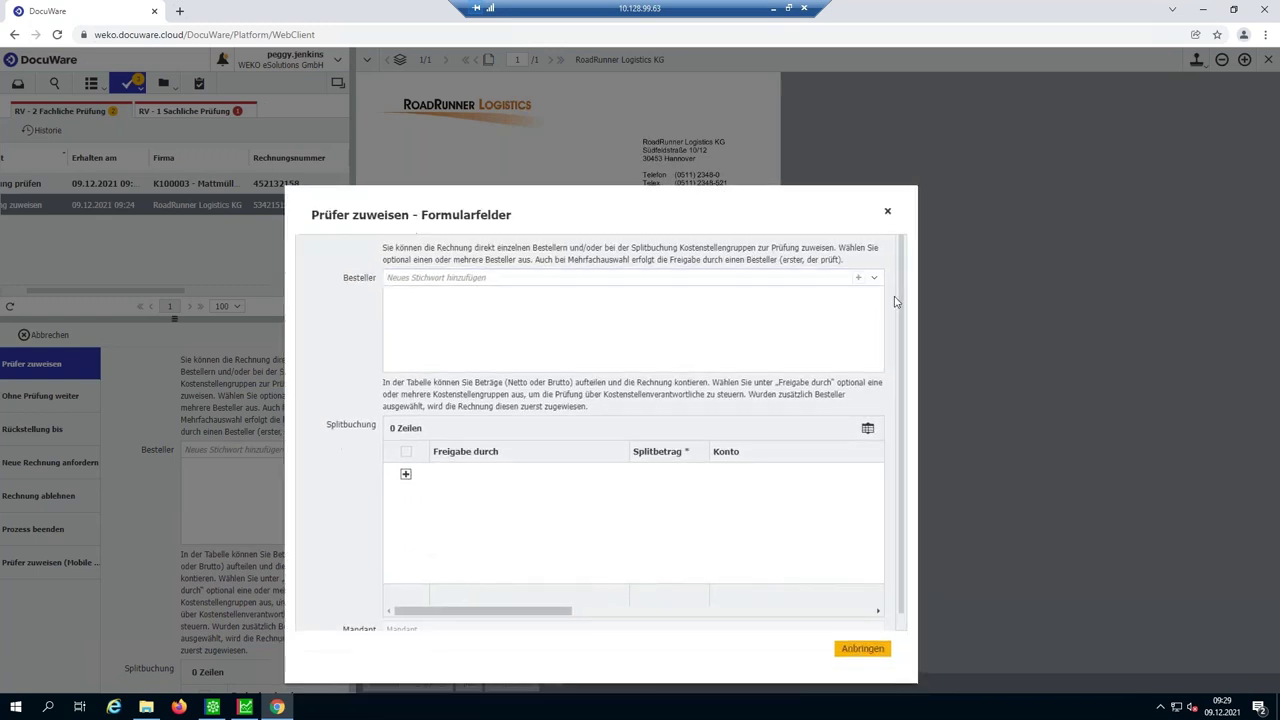
{"action": "left_click", "coordinate": [875, 278]}
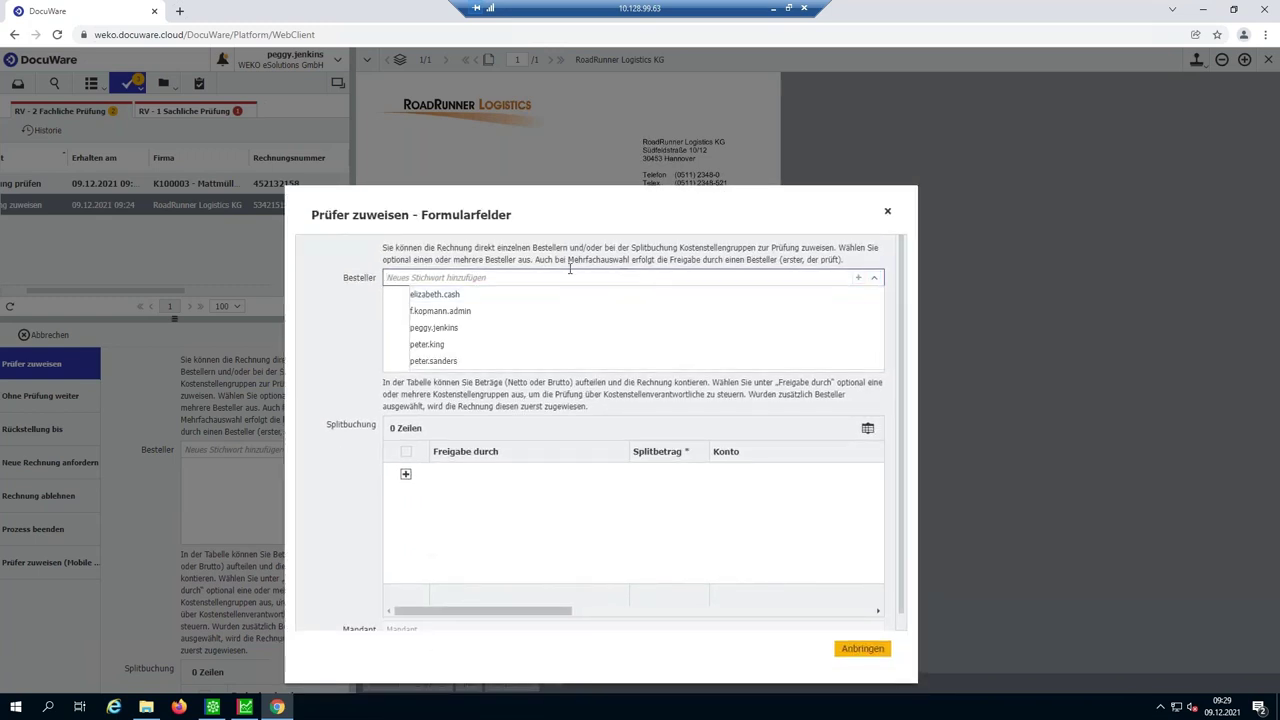
{"action": "left_click", "coordinate": [504, 329]}
- Add a split booking row of 402,90 to account S02600 Transportanlagen und ähnliches
{"action": "left_click", "coordinate": [668, 478]}
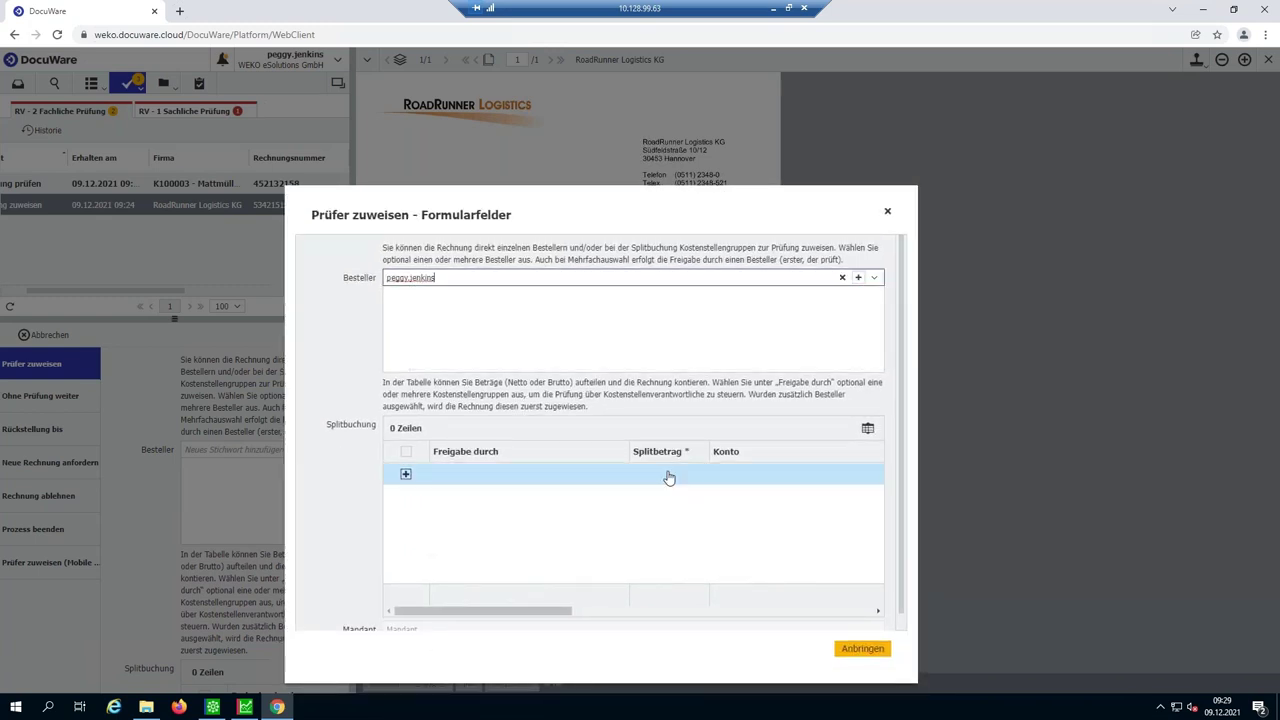
{"action": "left_click", "coordinate": [788, 474]}
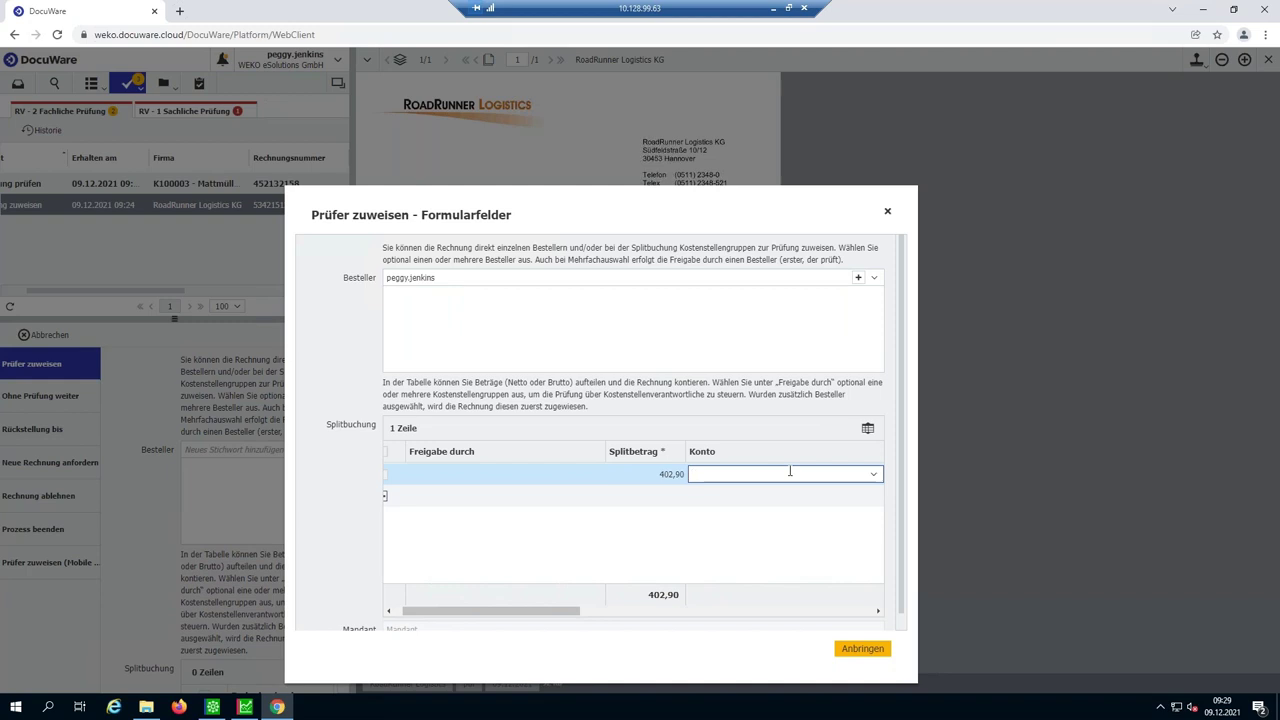
{"action": "type", "text": "*trans"}
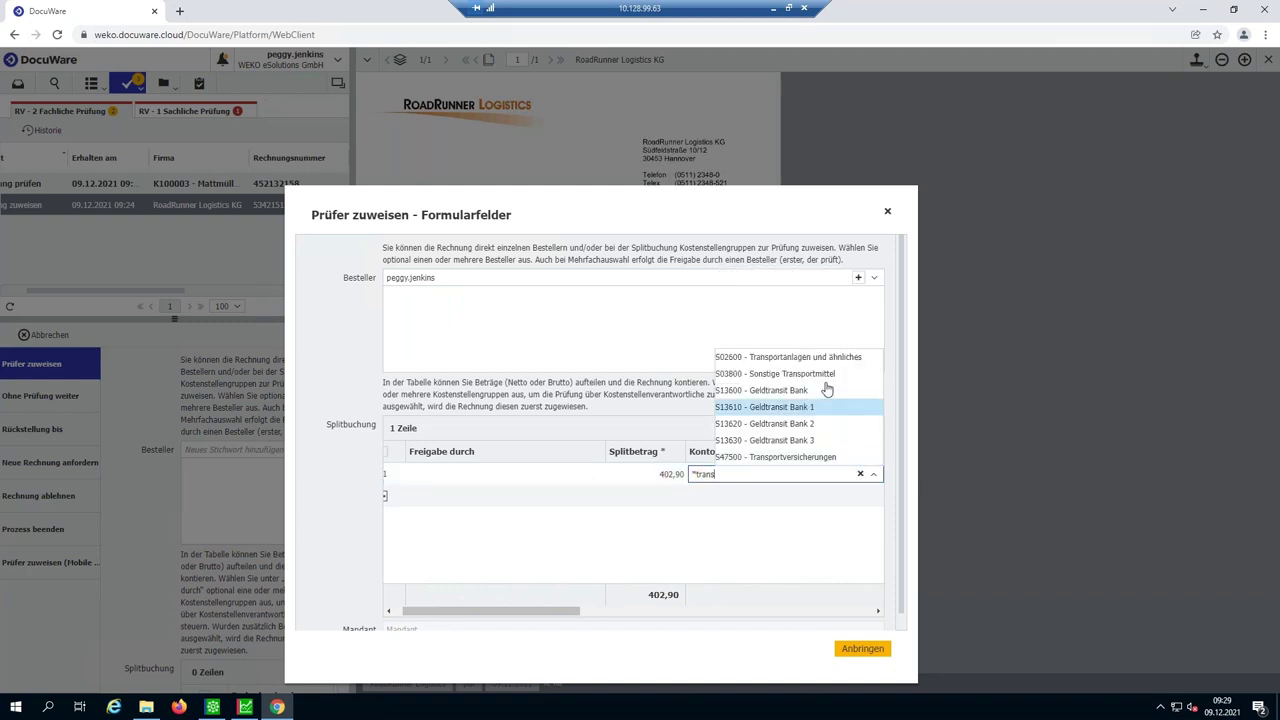
{"action": "left_click", "coordinate": [838, 366]}
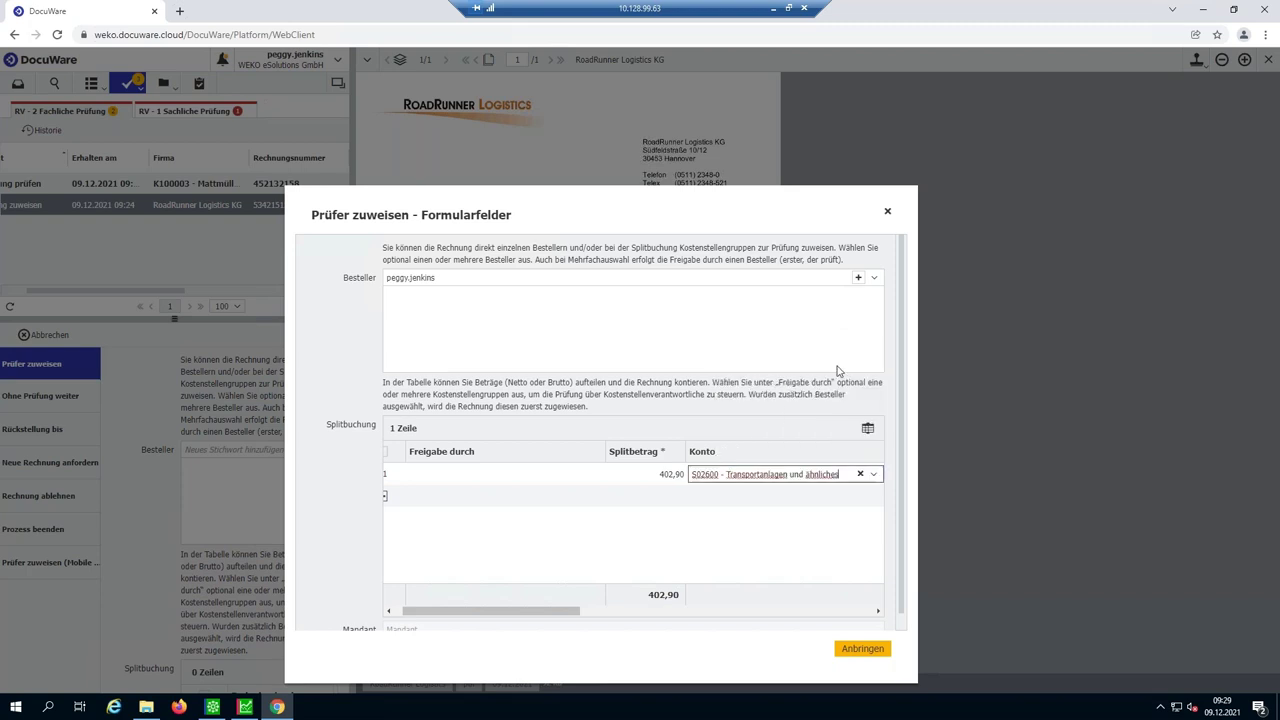
{"action": "left_click_drag", "start_coordinate": [557, 609], "coordinate": [740, 638]}
- Give the split row booking text 'Spedition' and cost centre T12000 - Fuhrpark, then place the stamp
{"action": "left_click", "coordinate": [763, 474]}
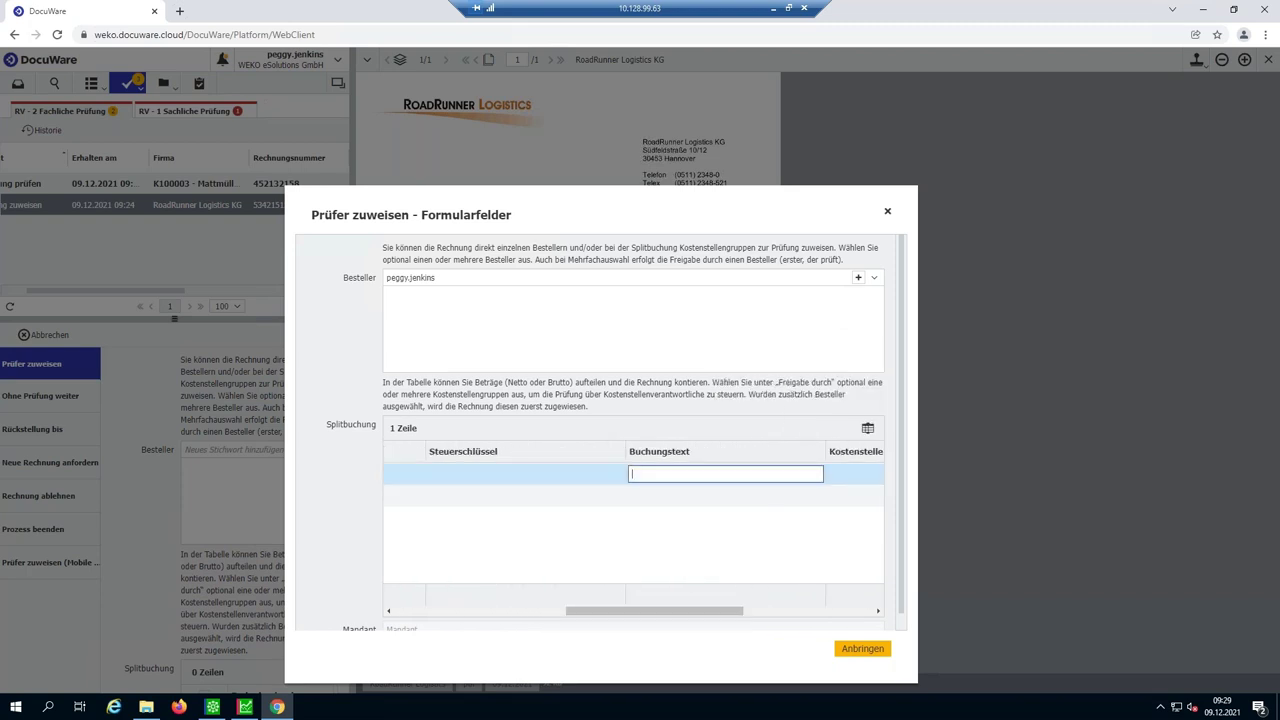
{"action": "type", "text": "Spedition"}
{"action": "left_click", "coordinate": [866, 473]}
{"action": "left_click", "coordinate": [874, 475]}
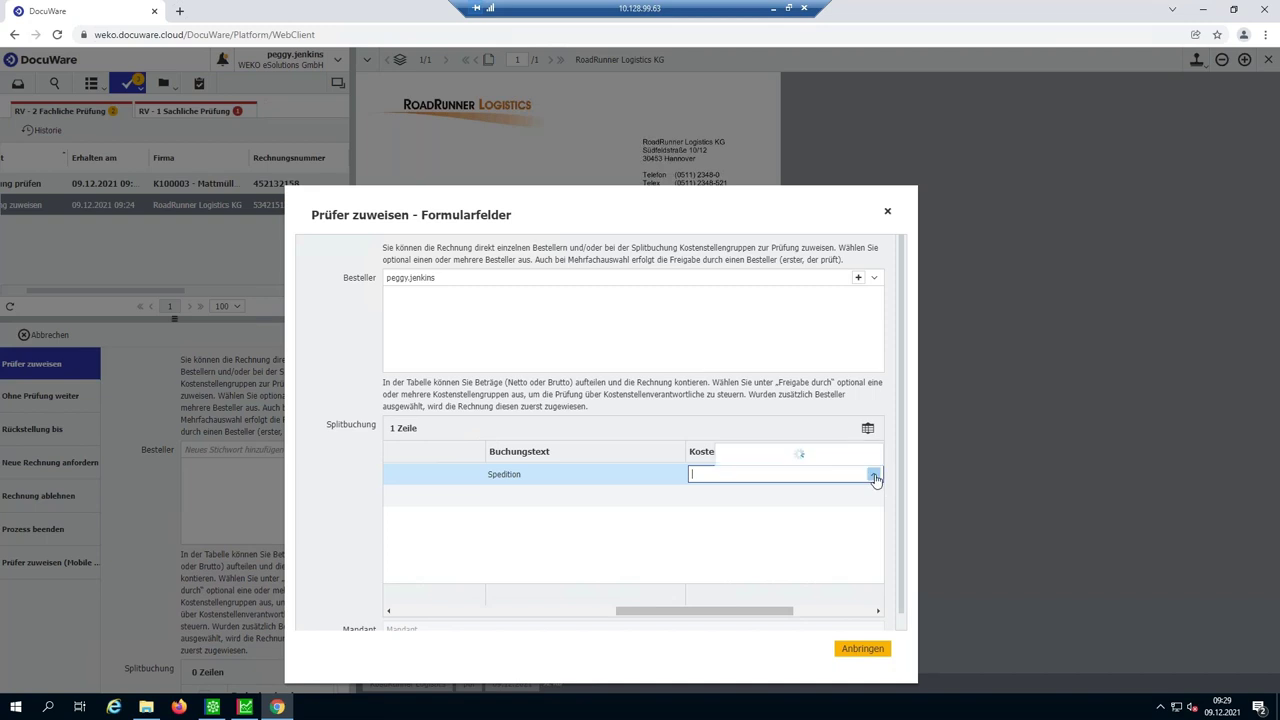
{"action": "left_click", "coordinate": [856, 457]}
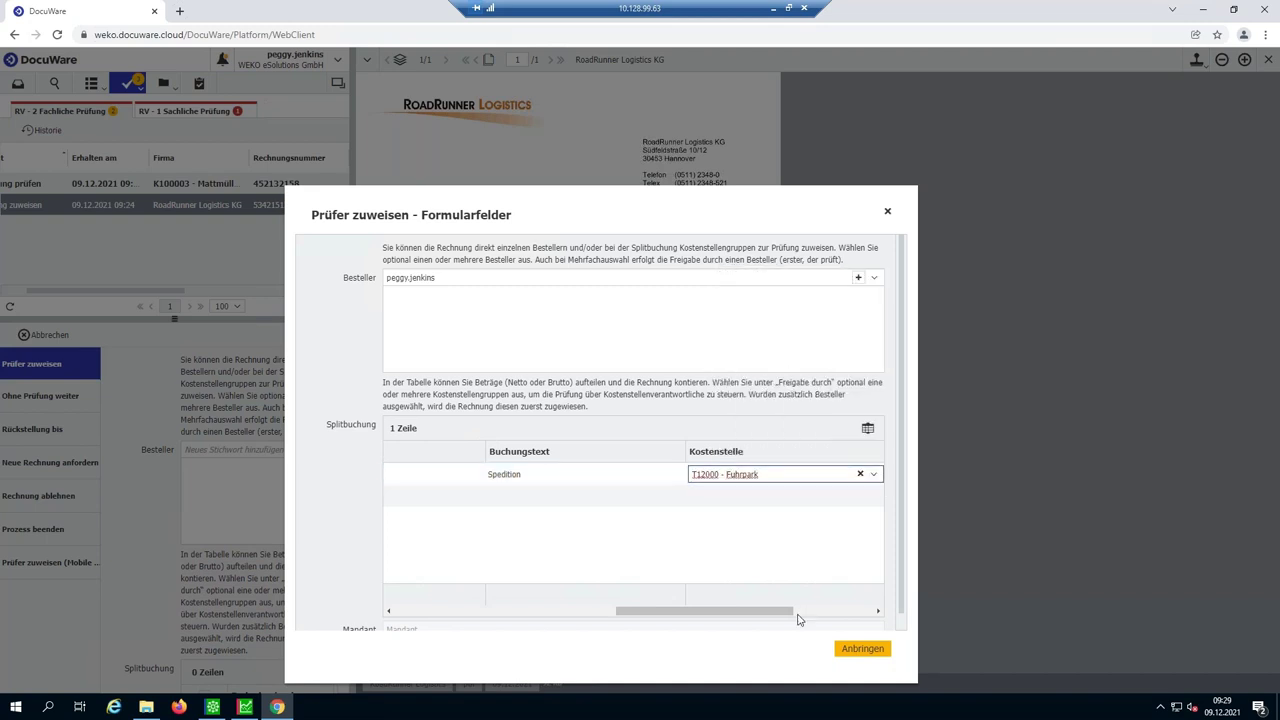
{"action": "left_click", "coordinate": [866, 651]}
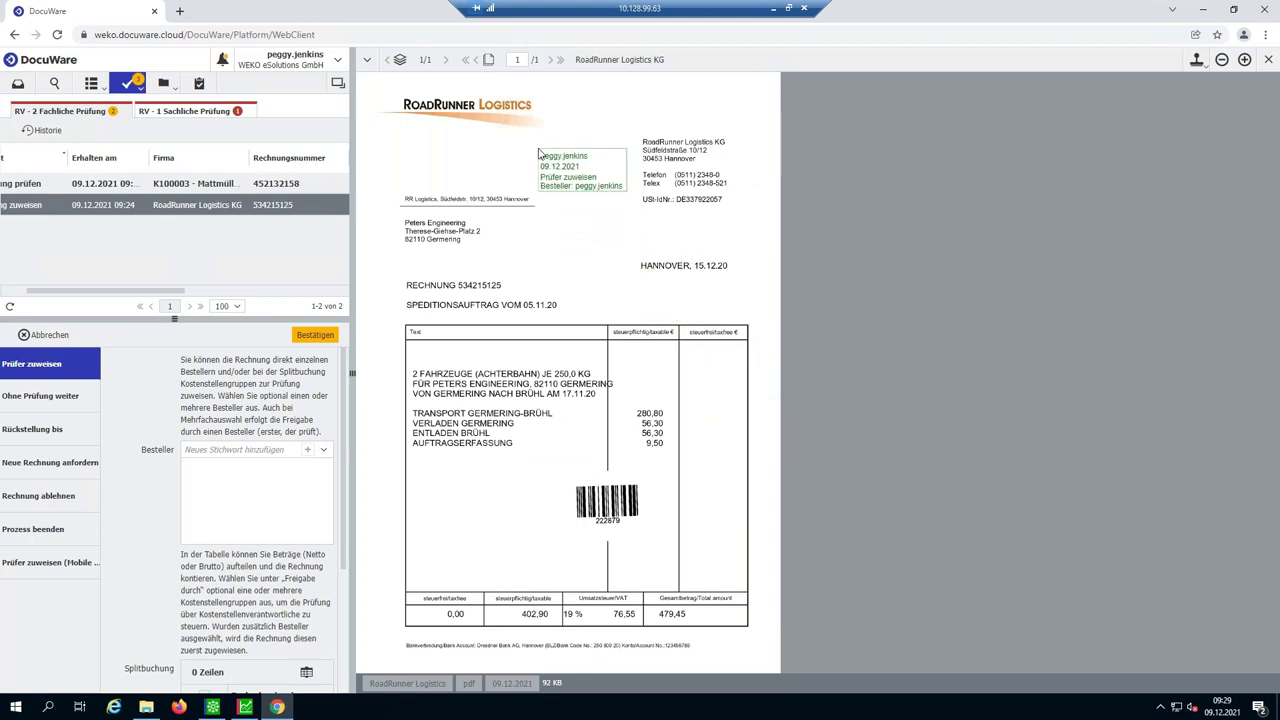
{"action": "left_click", "coordinate": [538, 152]}
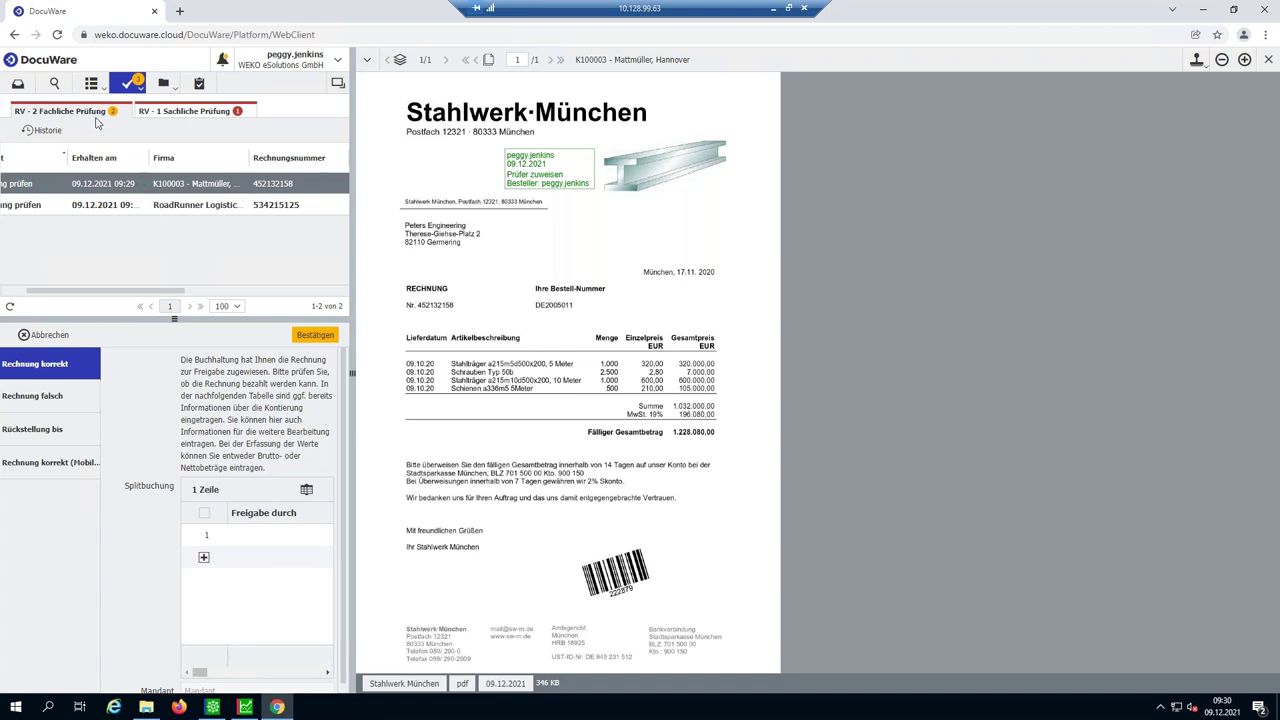
- Open the RV - 1 Sachliche Prüfung list and load the Stahlwerk München invoice 452132158 task
{"action": "left_click", "coordinate": [94, 86]}
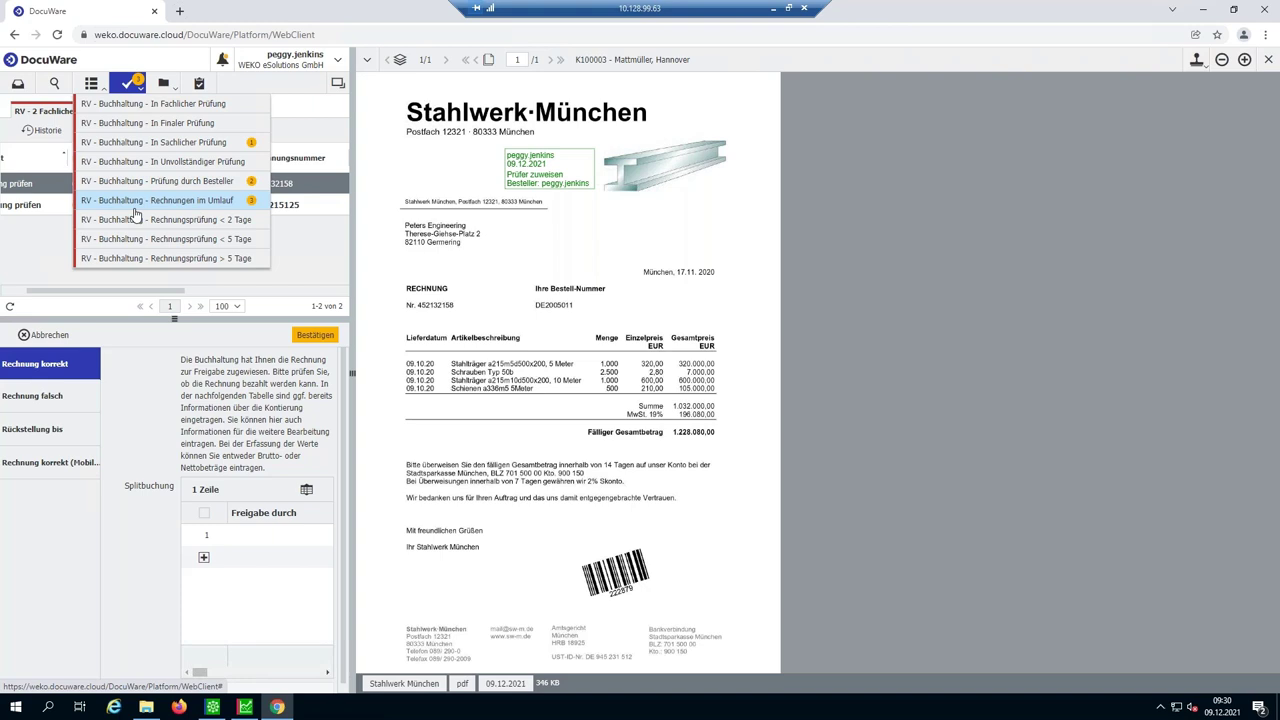
{"action": "left_click", "coordinate": [153, 142]}
{"action": "left_click", "coordinate": [329, 187]}
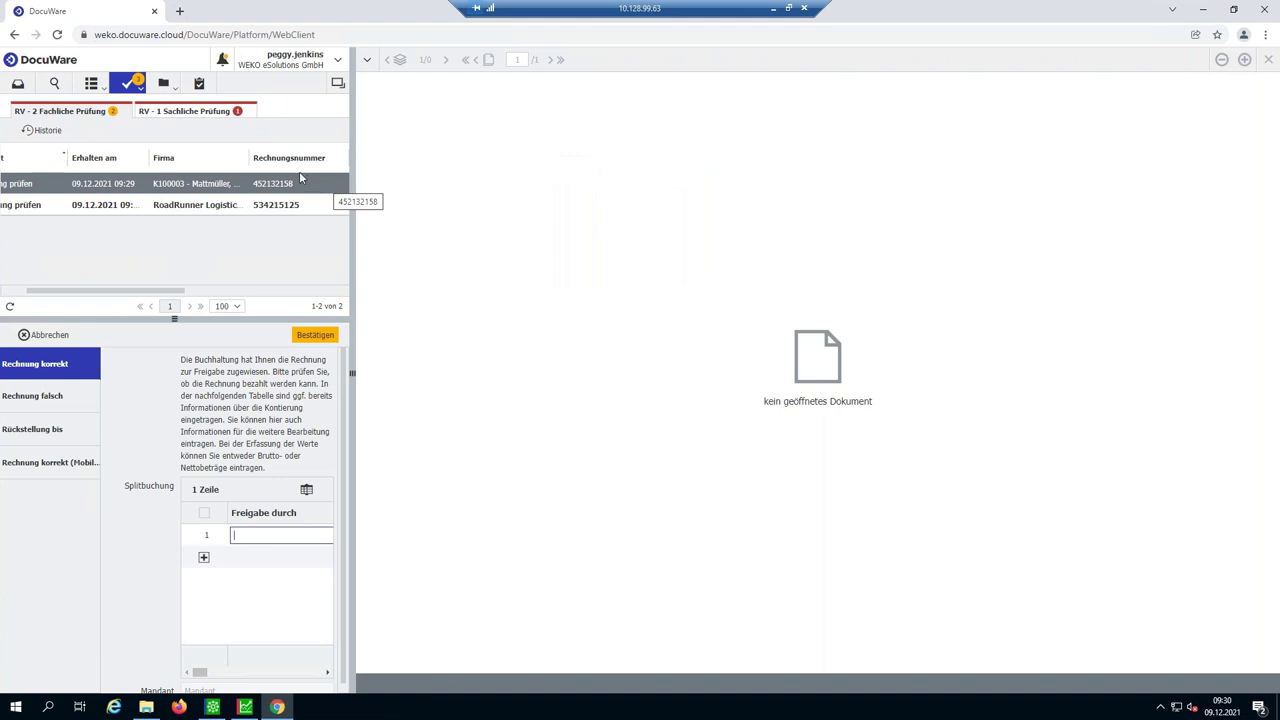
{"action": "left_click", "coordinate": [290, 186]}
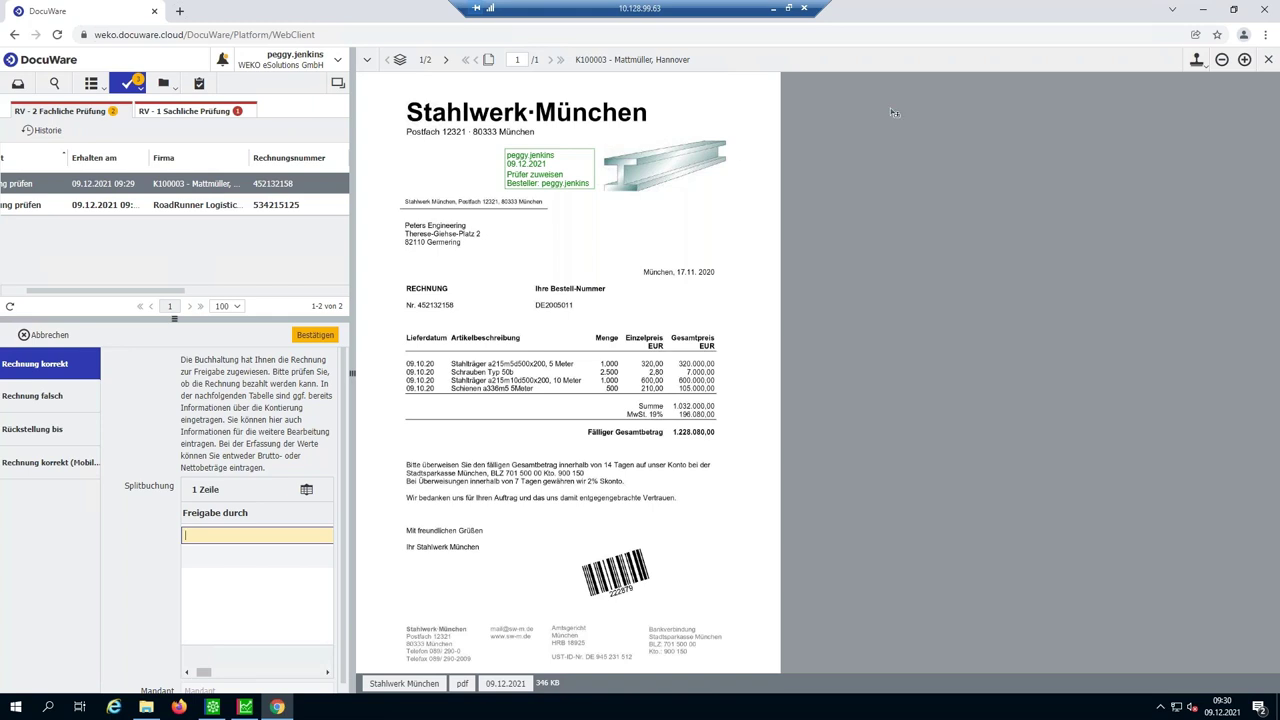
- Place a Rechnung korrekt stamp on the Stahlwerk München invoice
{"action": "left_click", "coordinate": [1204, 66]}
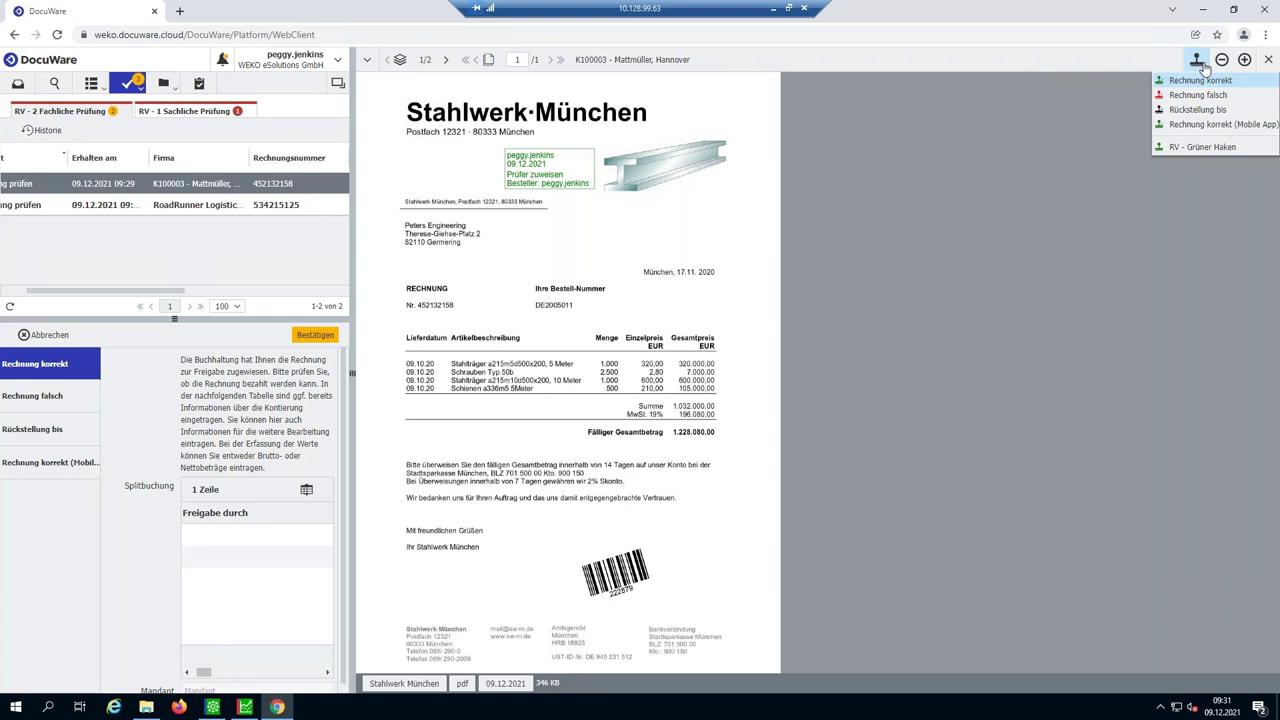
{"action": "left_click", "coordinate": [1202, 80]}
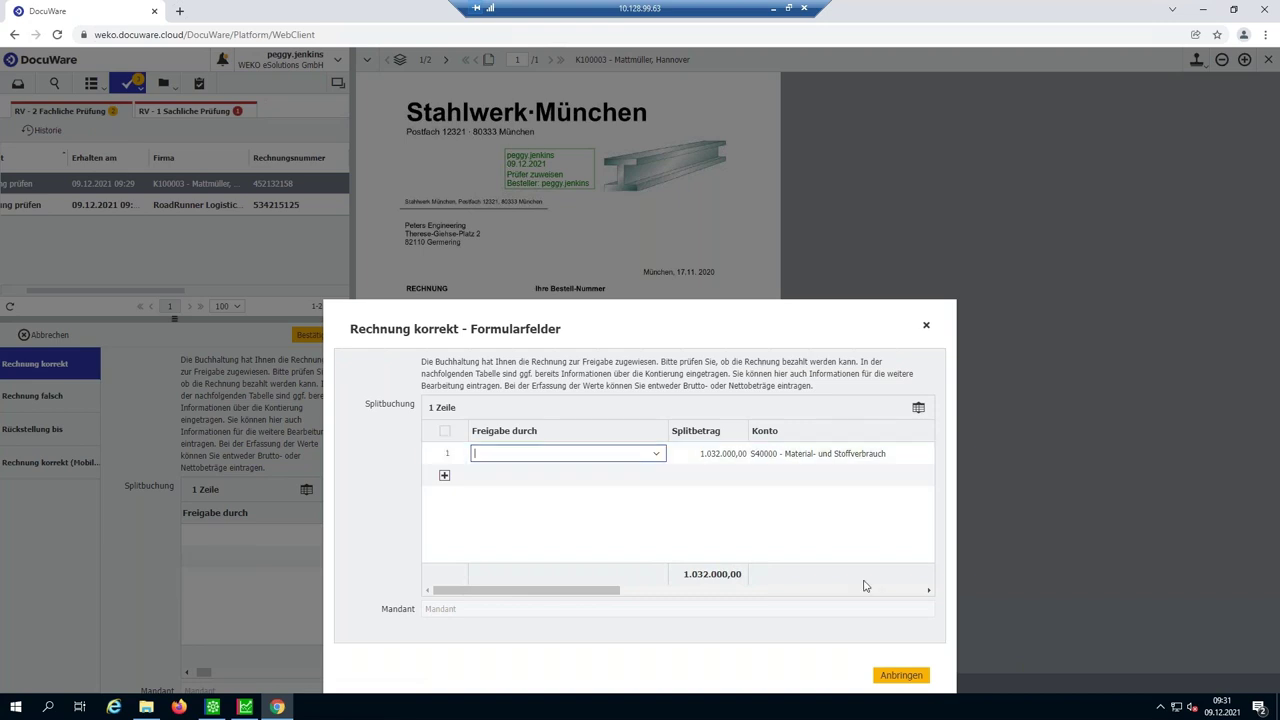
{"action": "left_click", "coordinate": [910, 680]}
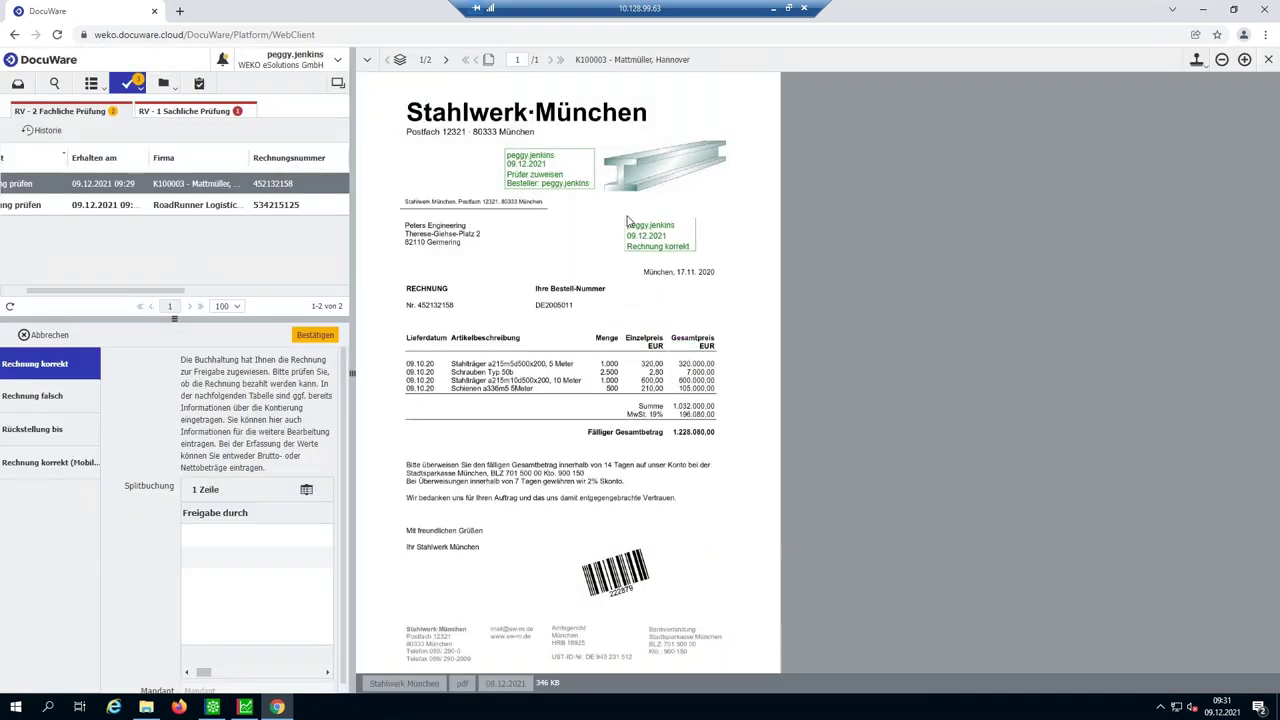
{"action": "left_click", "coordinate": [627, 221]}
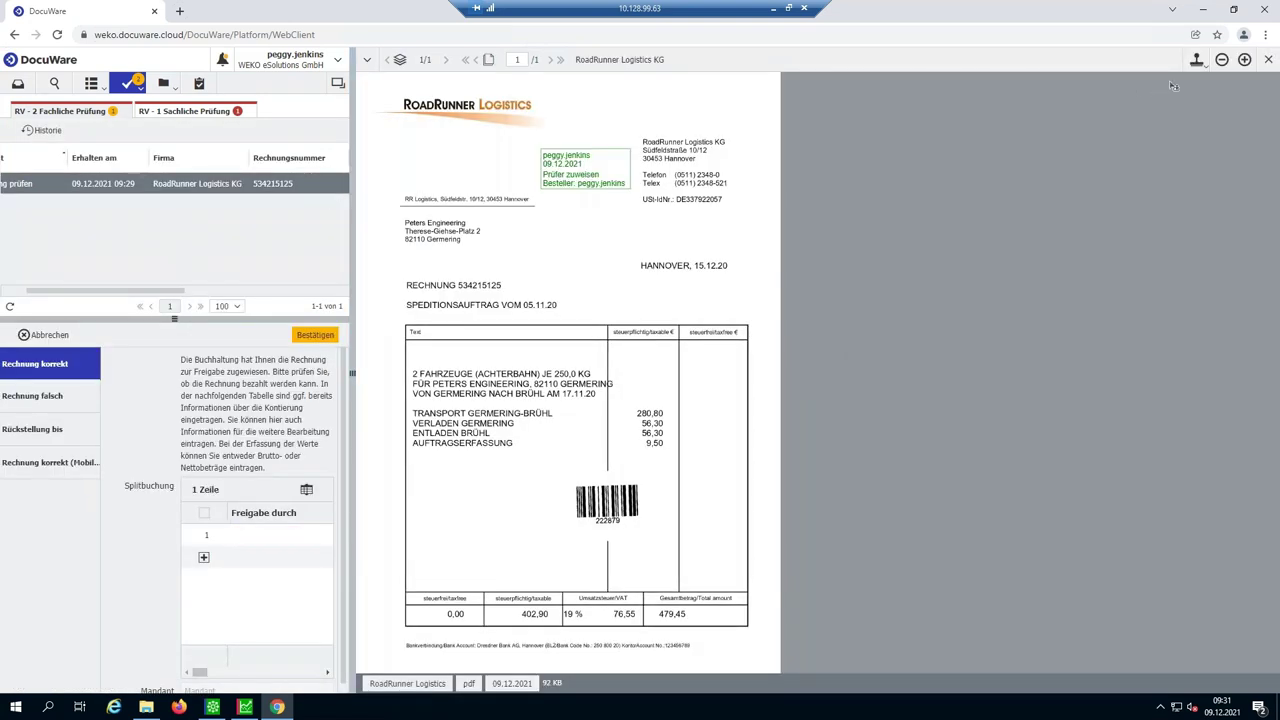
- Place a Rechnung korrekt stamp on the RoadRunner Logistics invoice
{"action": "left_click", "coordinate": [1197, 62]}
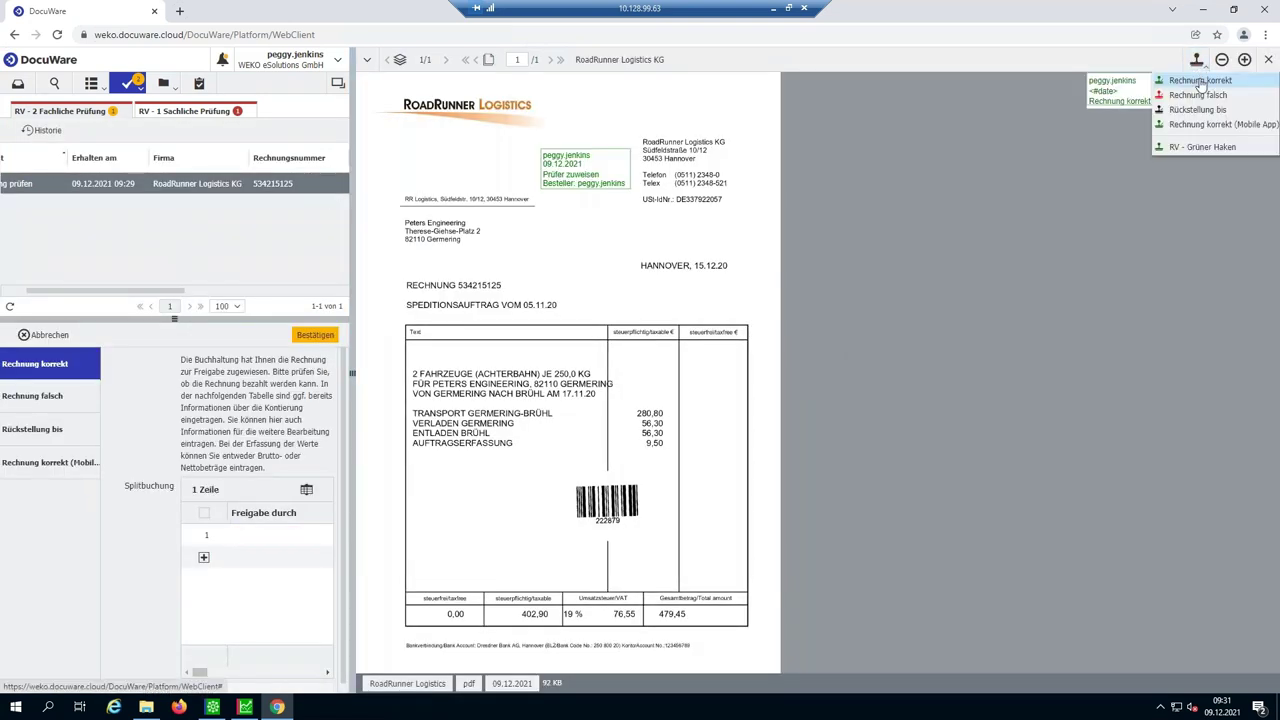
{"action": "left_click", "coordinate": [1200, 80]}
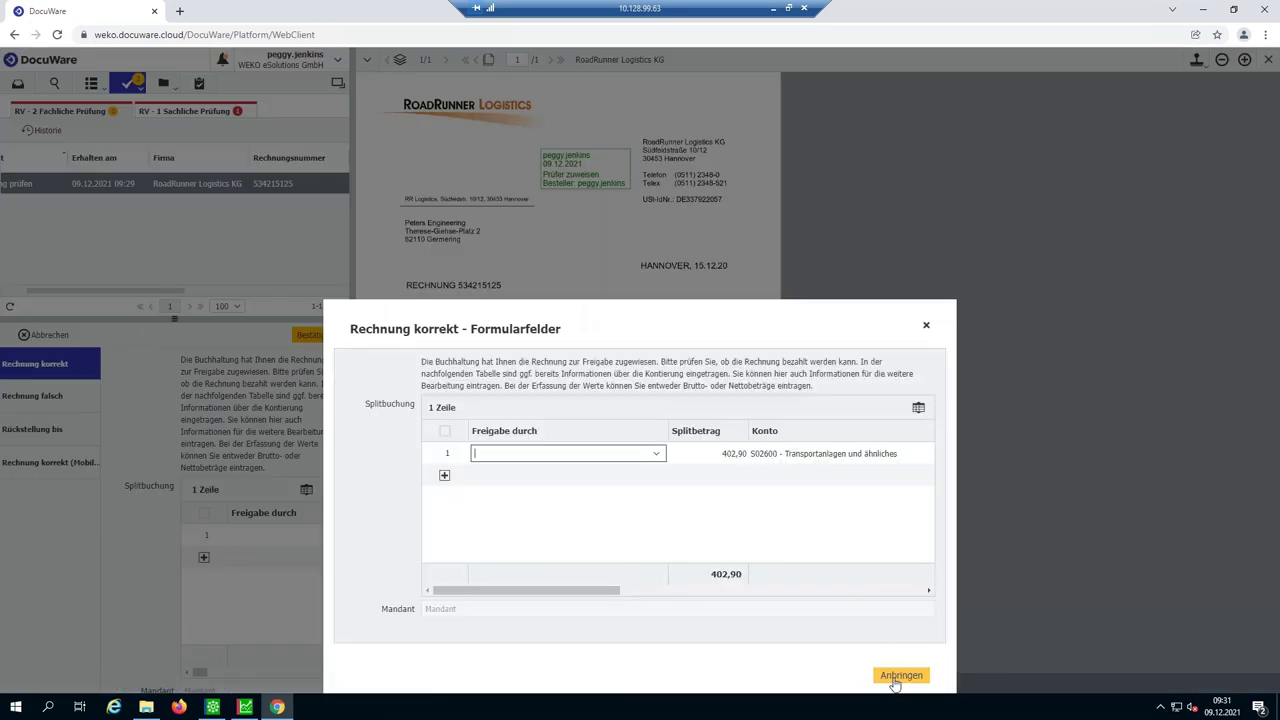
{"action": "left_click", "coordinate": [901, 675]}
{"action": "left_click", "coordinate": [557, 237]}
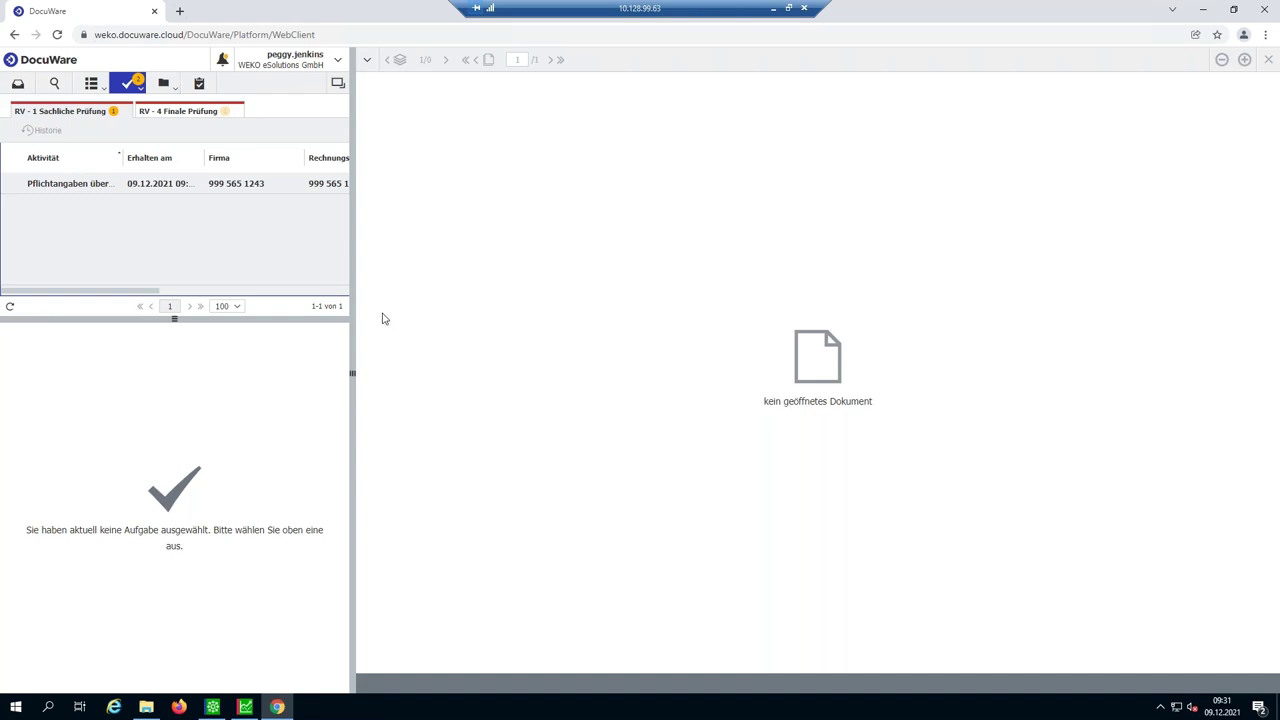
- Switch to the RV - 4 Finale Prüfung task list
{"action": "left_click", "coordinate": [176, 116]}
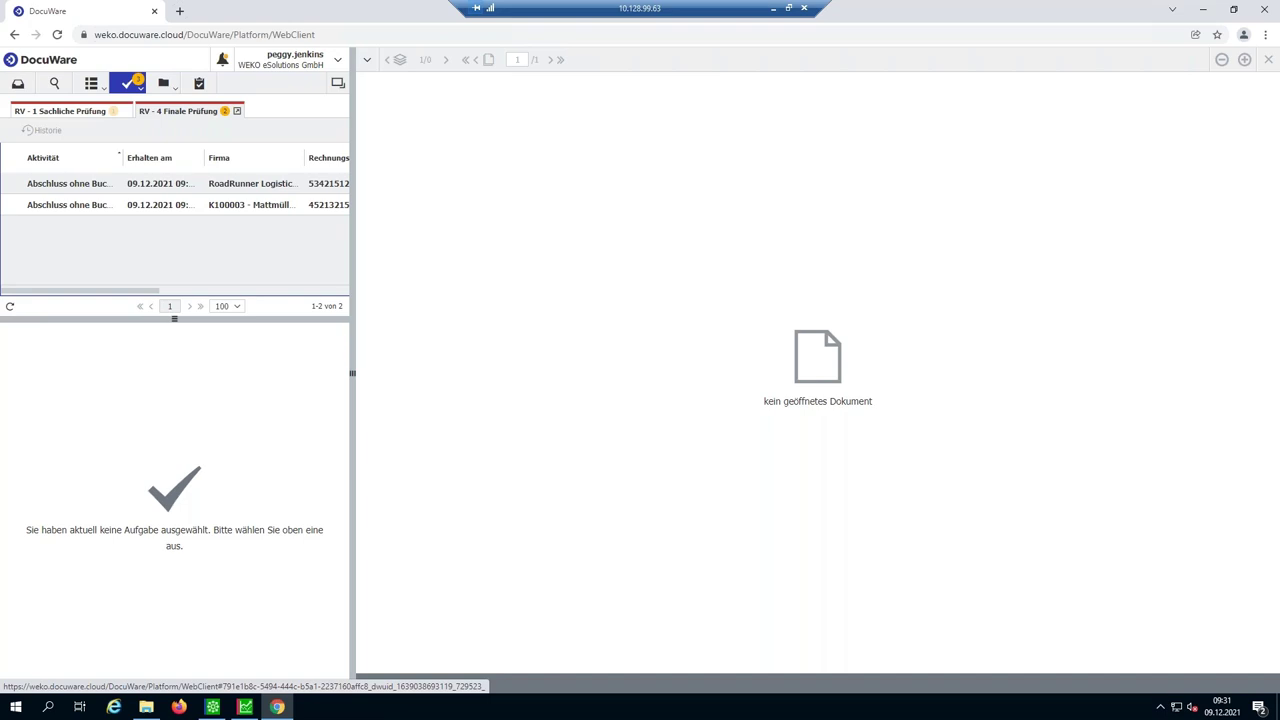
- Confirm the final review for the RoadRunner Logistics and Stahlwerk München tasks
{"action": "left_click", "coordinate": [141, 186]}
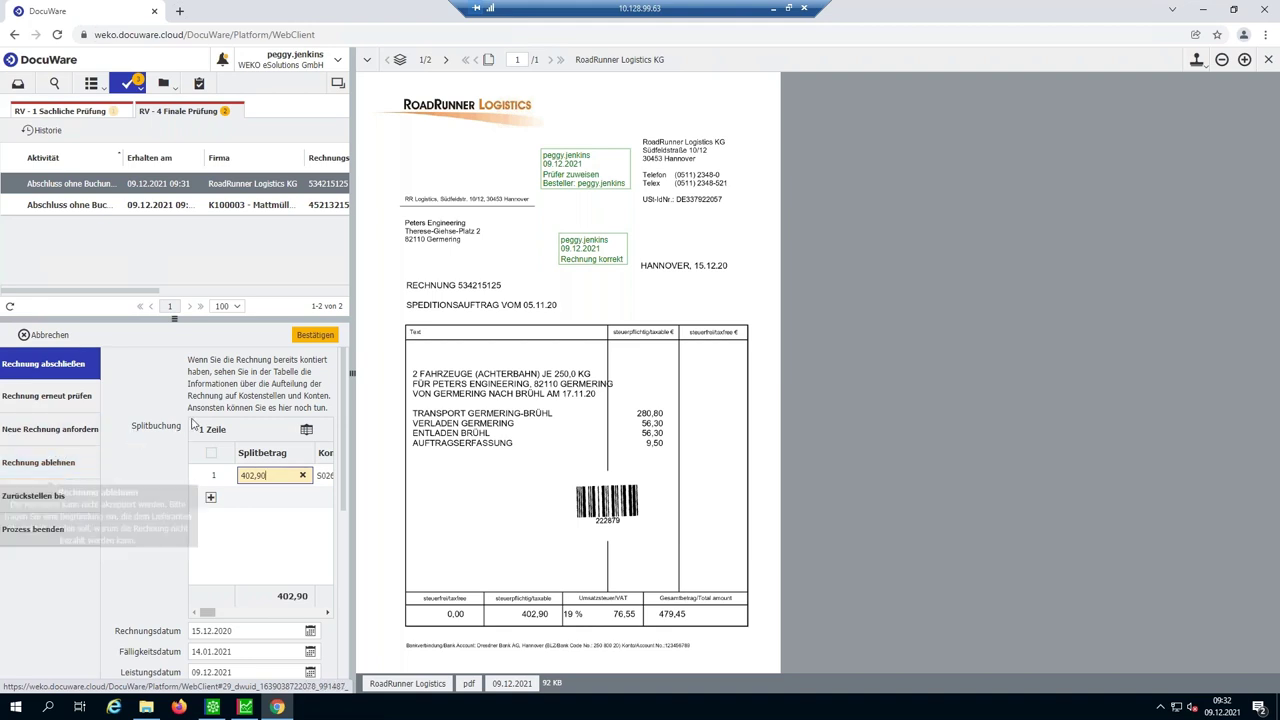
{"action": "left_click", "coordinate": [309, 336]}
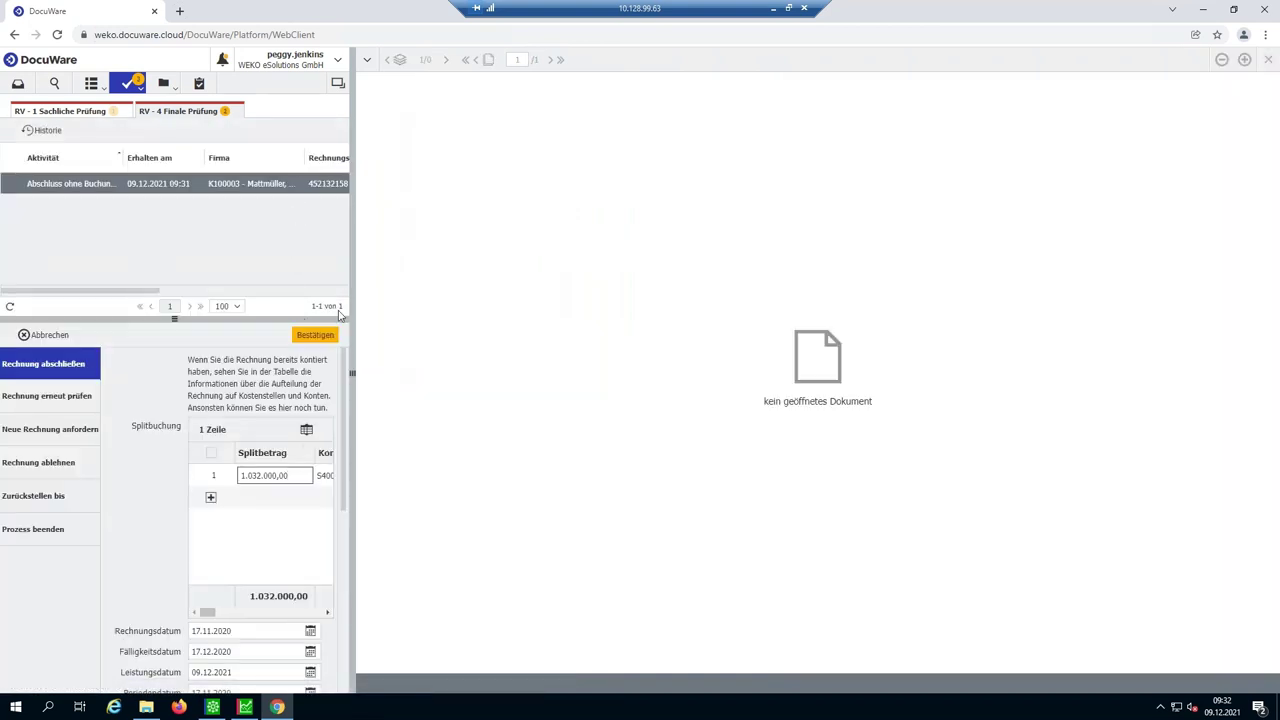
{"action": "left_click", "coordinate": [325, 340]}
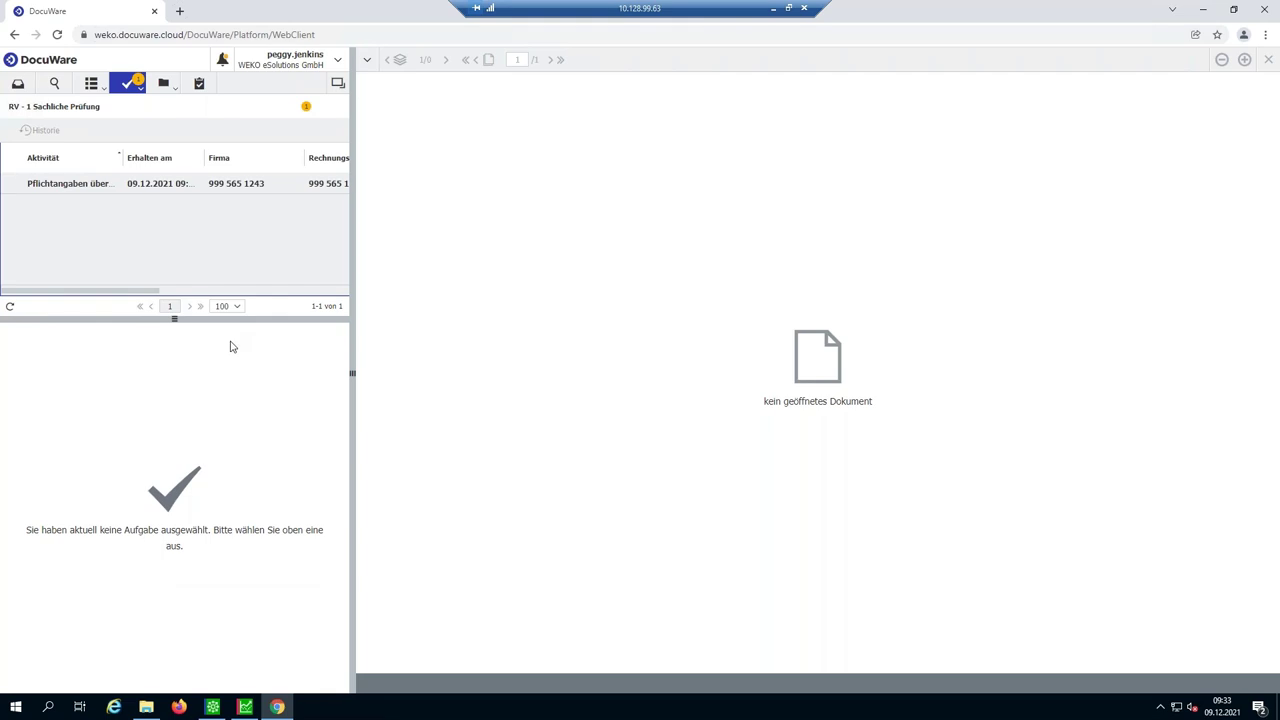
{"action": "left_click", "coordinate": [245, 707]}
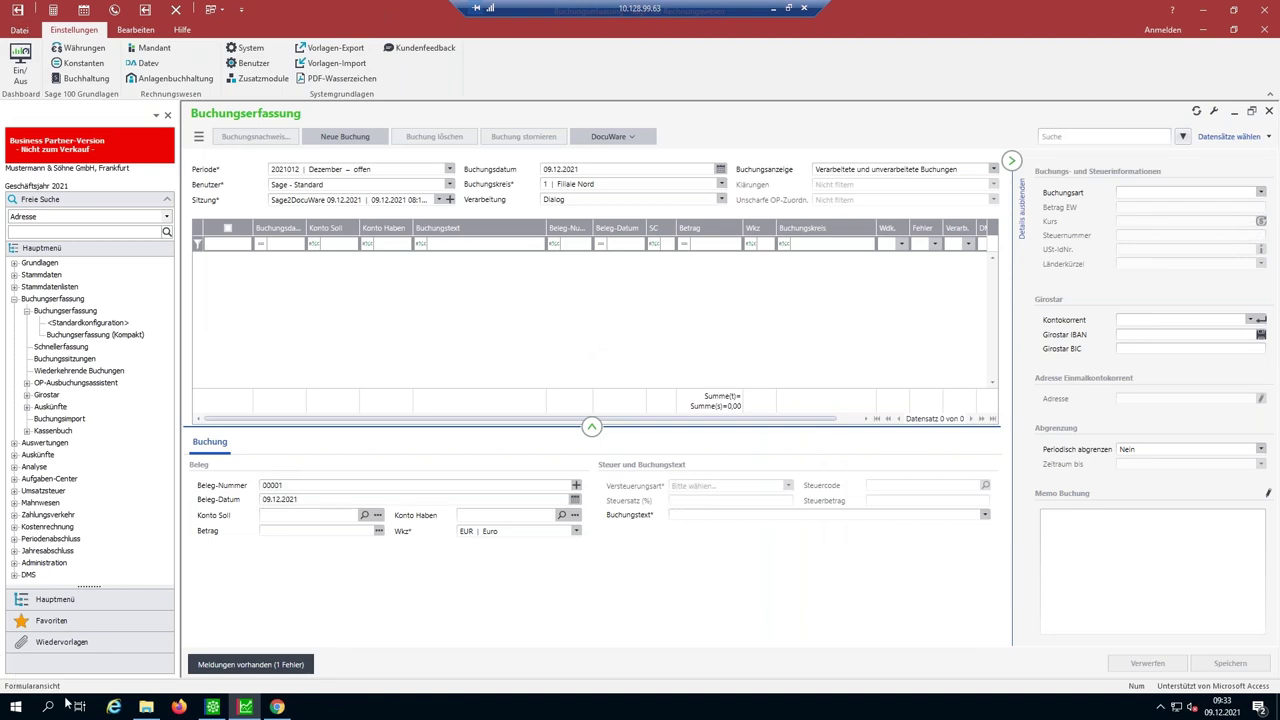
- Return to Sage 100 Buchungserfassung and show its DocuWare dropdown functions
{"action": "left_click", "coordinate": [278, 707]}
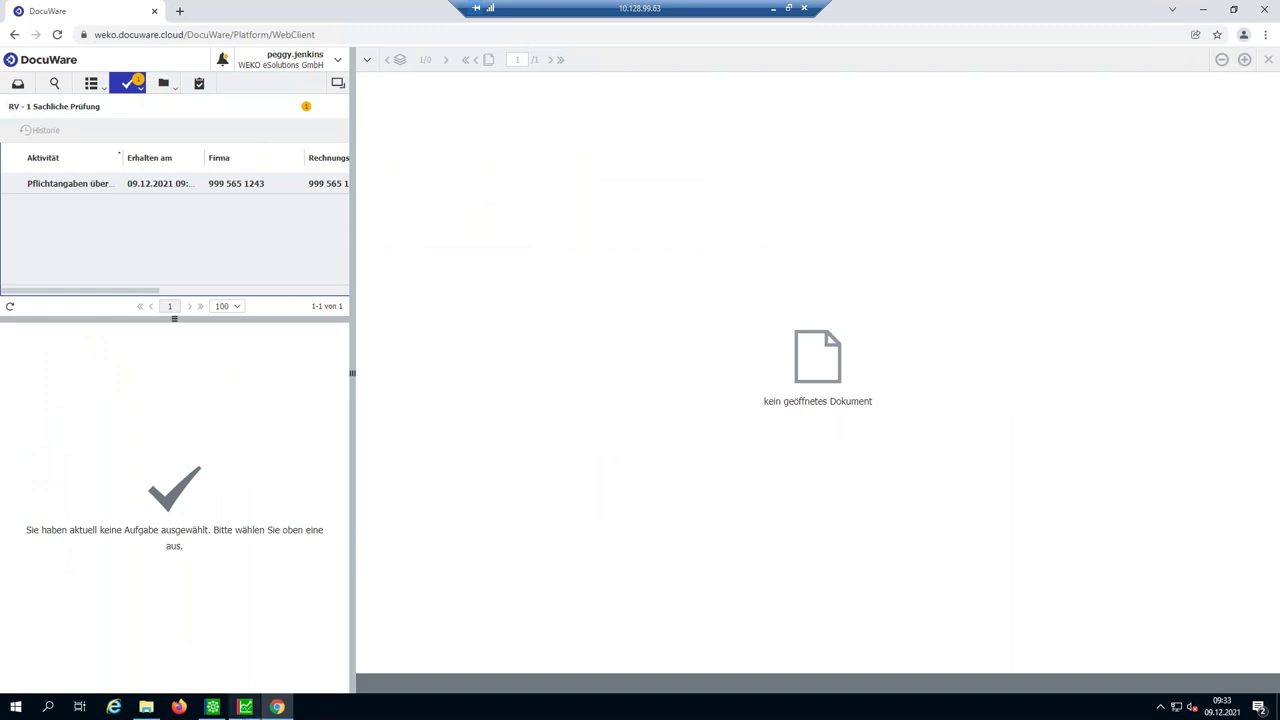
{"action": "left_click", "coordinate": [245, 707]}
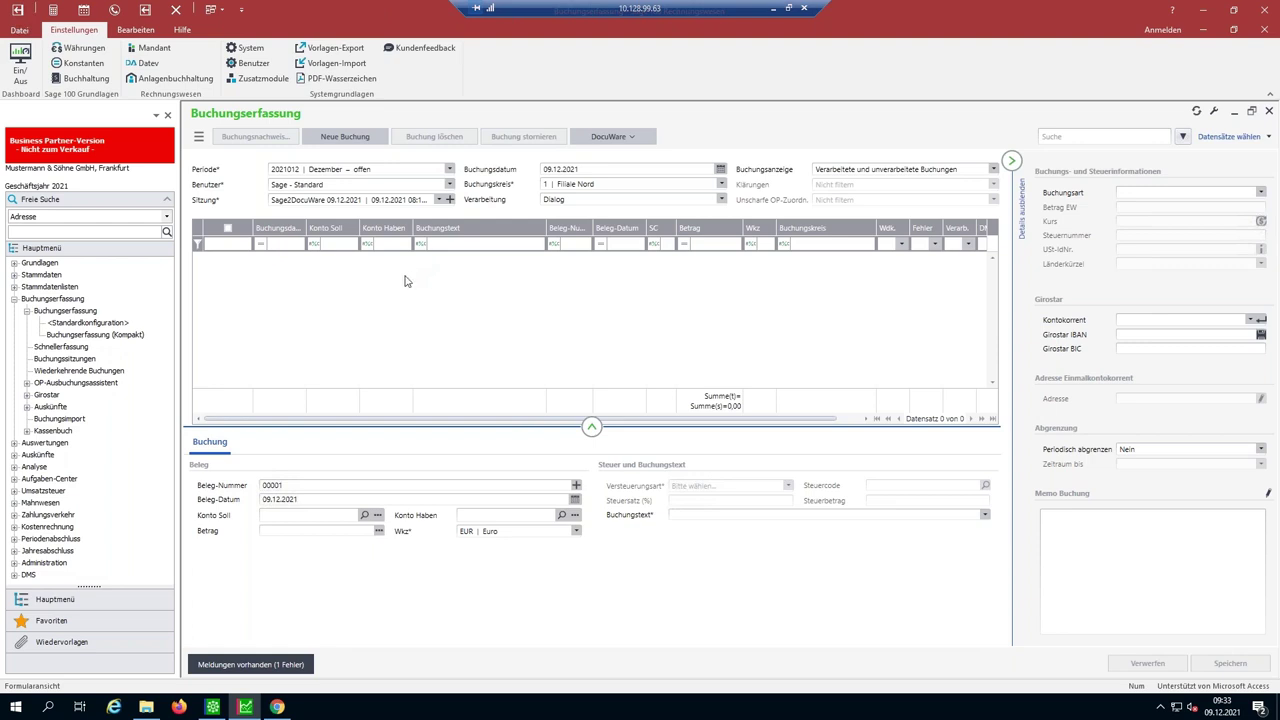
{"action": "left_click", "coordinate": [628, 141]}
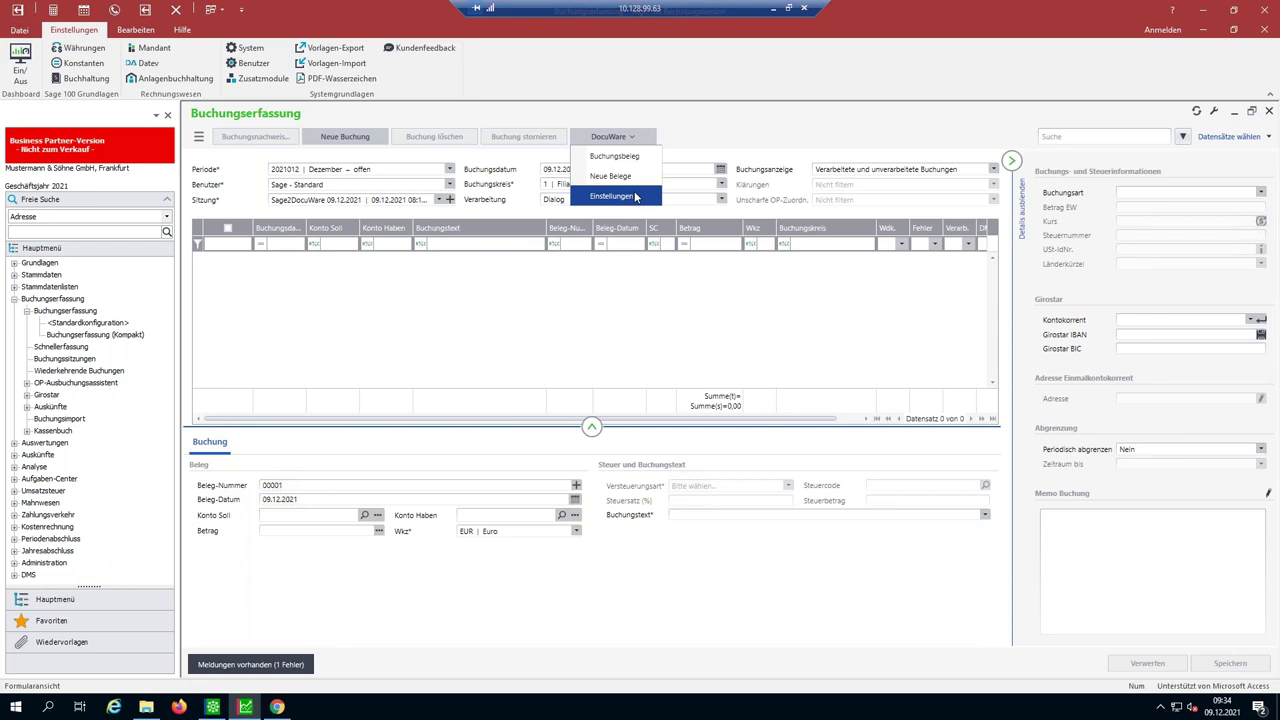
- List the new DocuWare documents and preview RoadRunner Logistics invoice 534215125, leaving column filters unchanged
{"action": "left_click", "coordinate": [636, 178]}
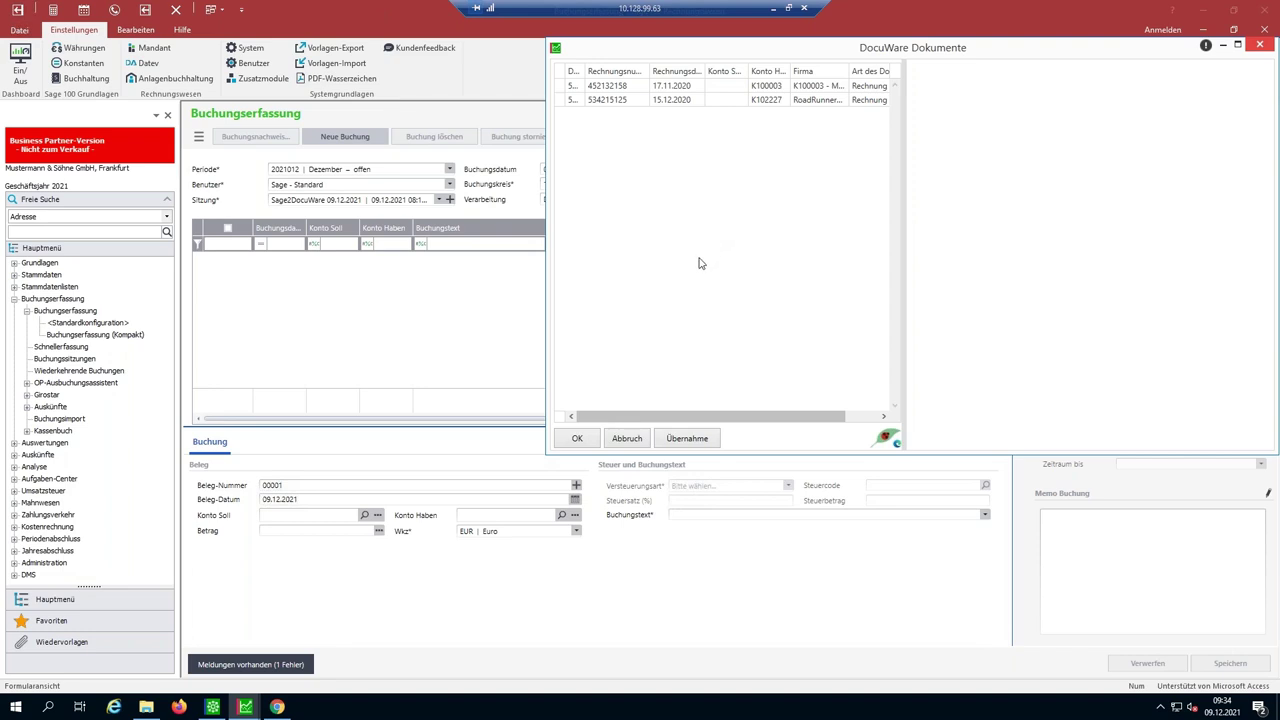
{"action": "left_click", "coordinate": [647, 105]}
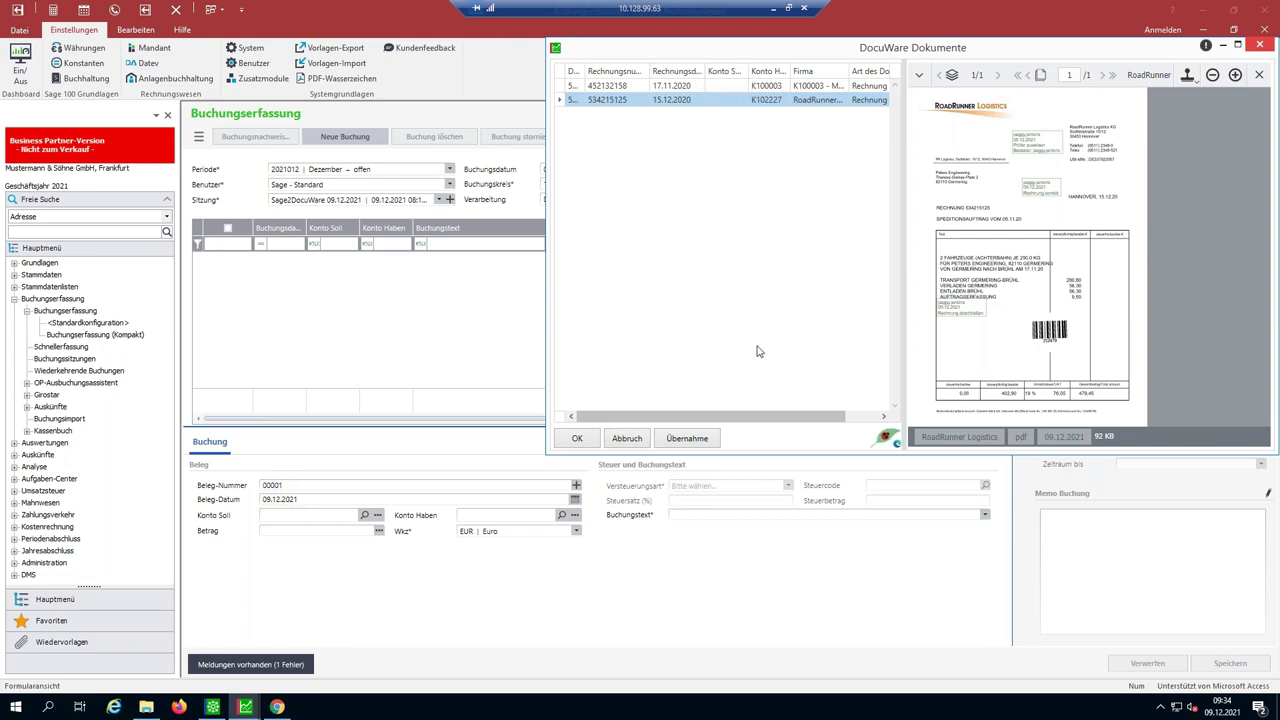
{"action": "left_click_drag", "start_coordinate": [785, 424], "coordinate": [818, 422]}
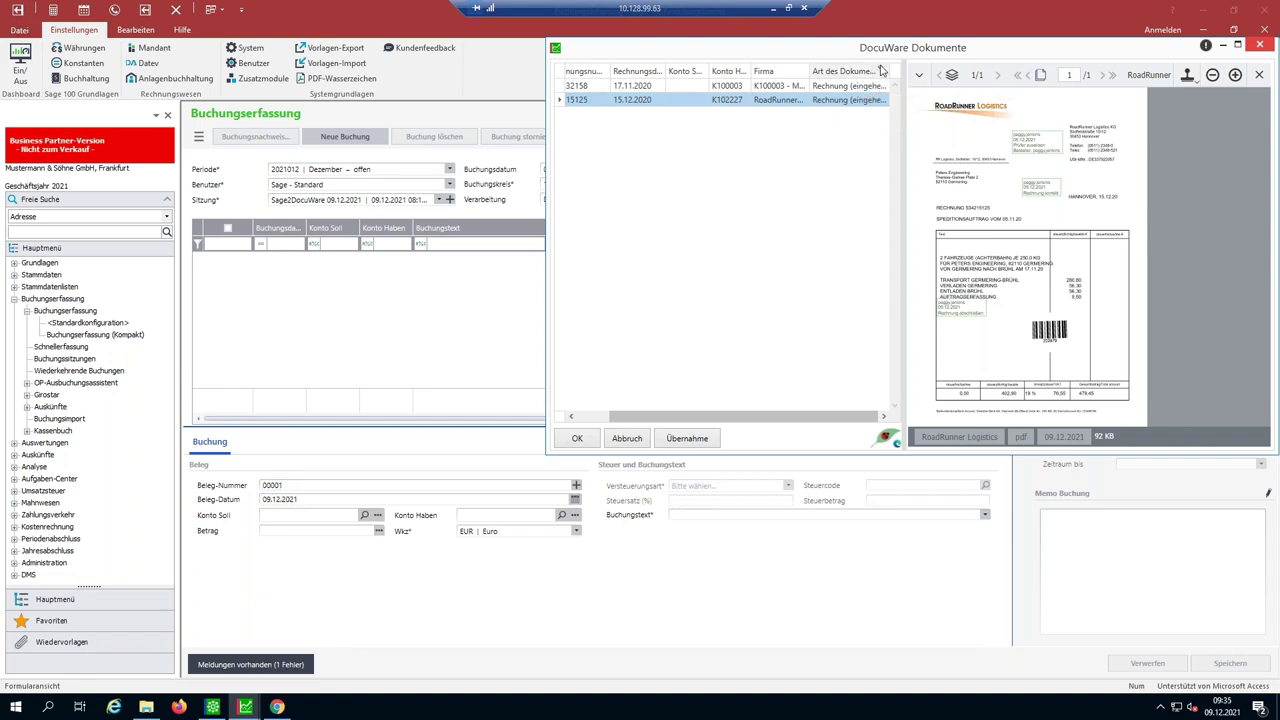
{"action": "left_click", "coordinate": [881, 70]}
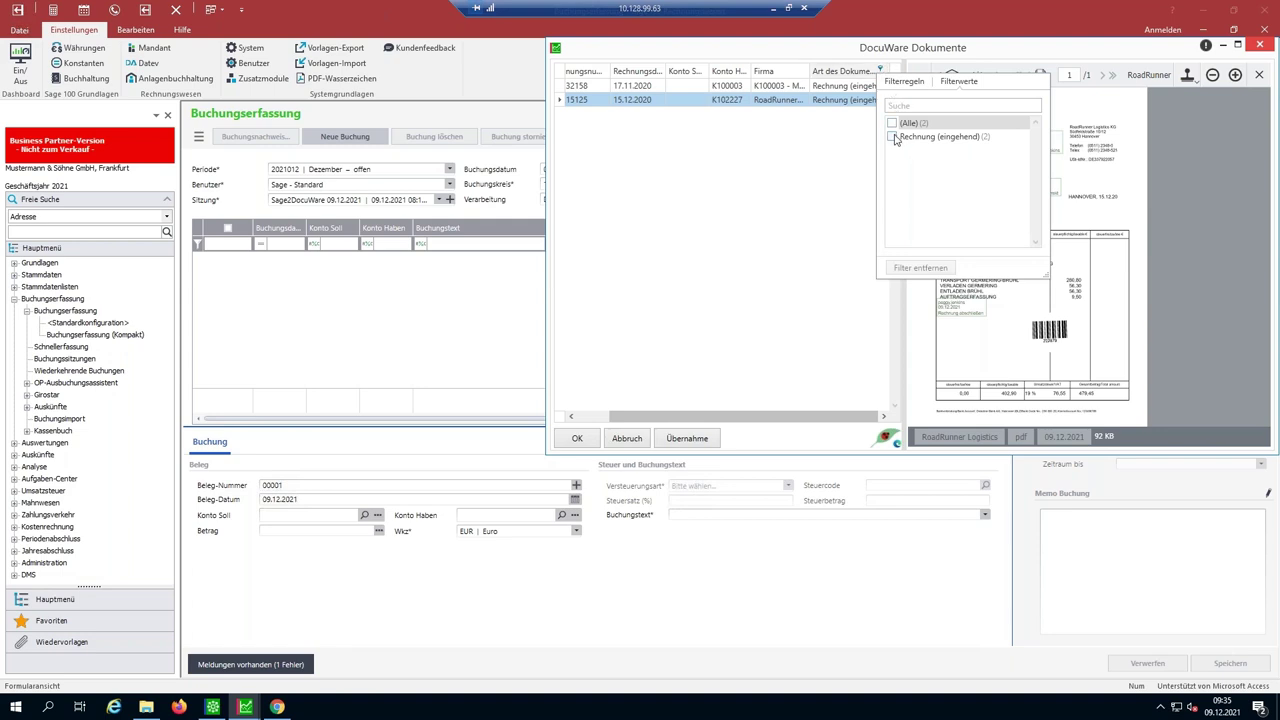
{"action": "left_click", "coordinate": [825, 150]}
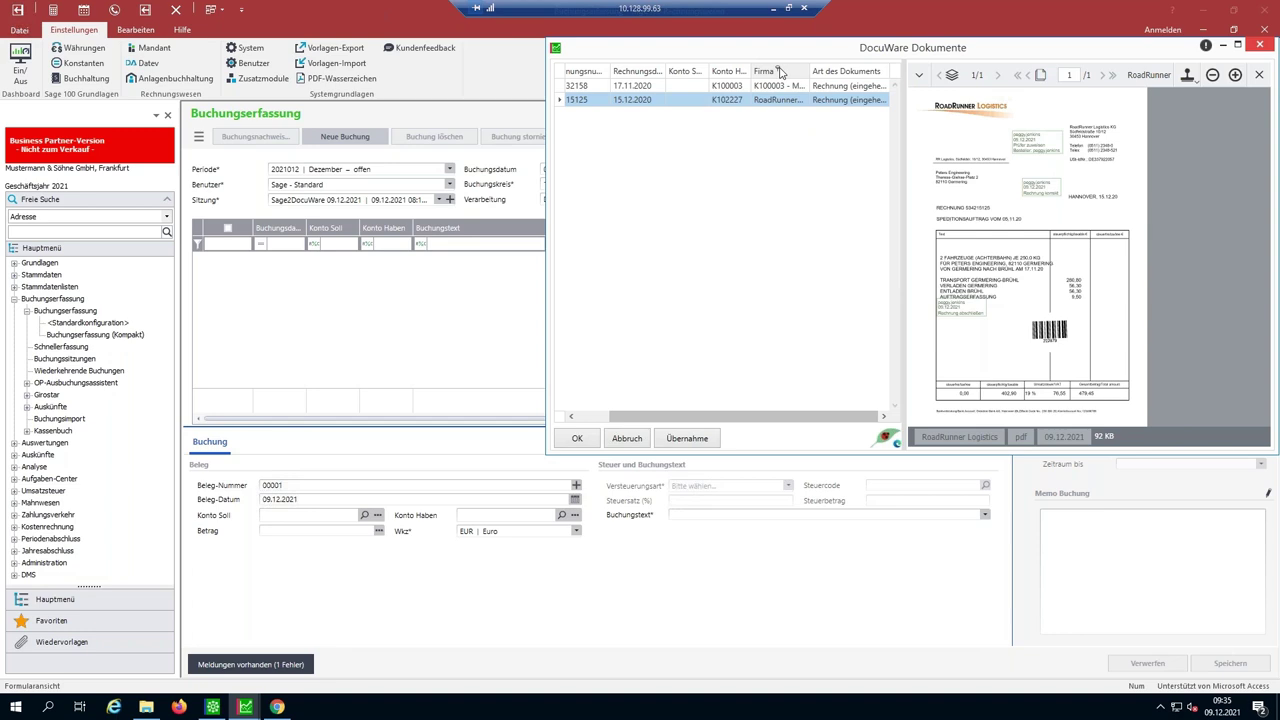
{"action": "left_click", "coordinate": [780, 71]}
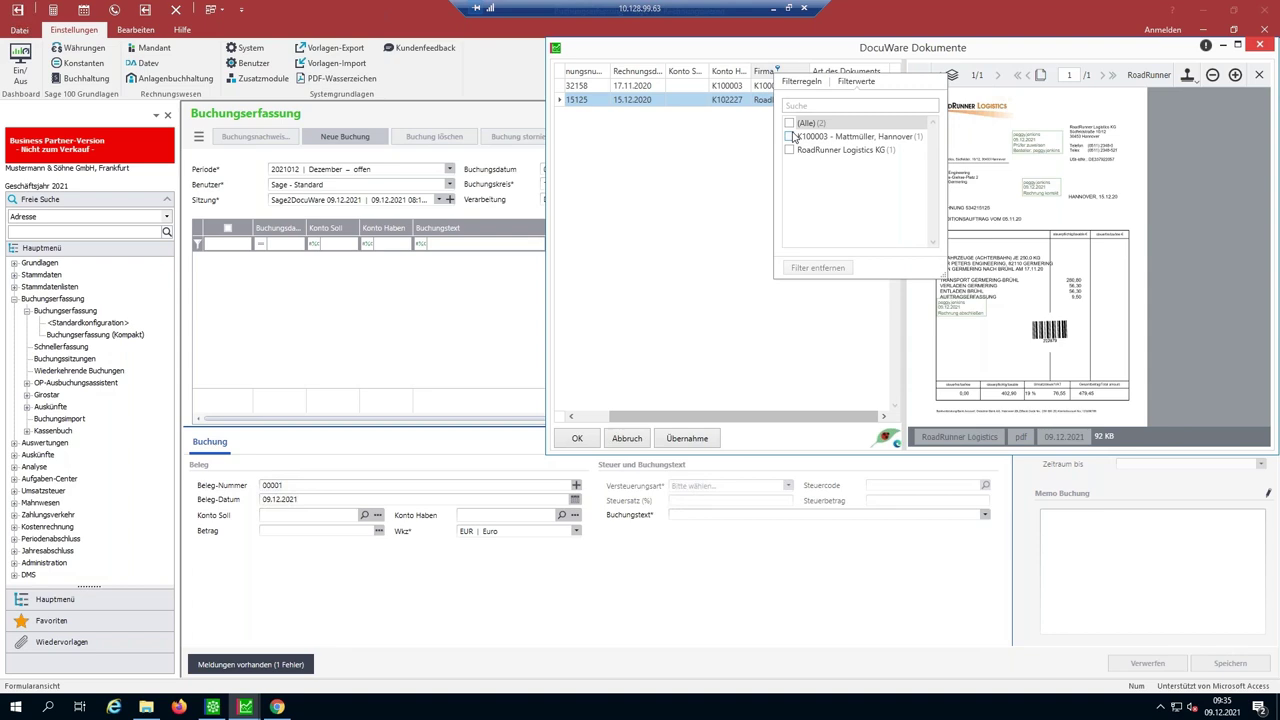
{"action": "left_click", "coordinate": [765, 135]}
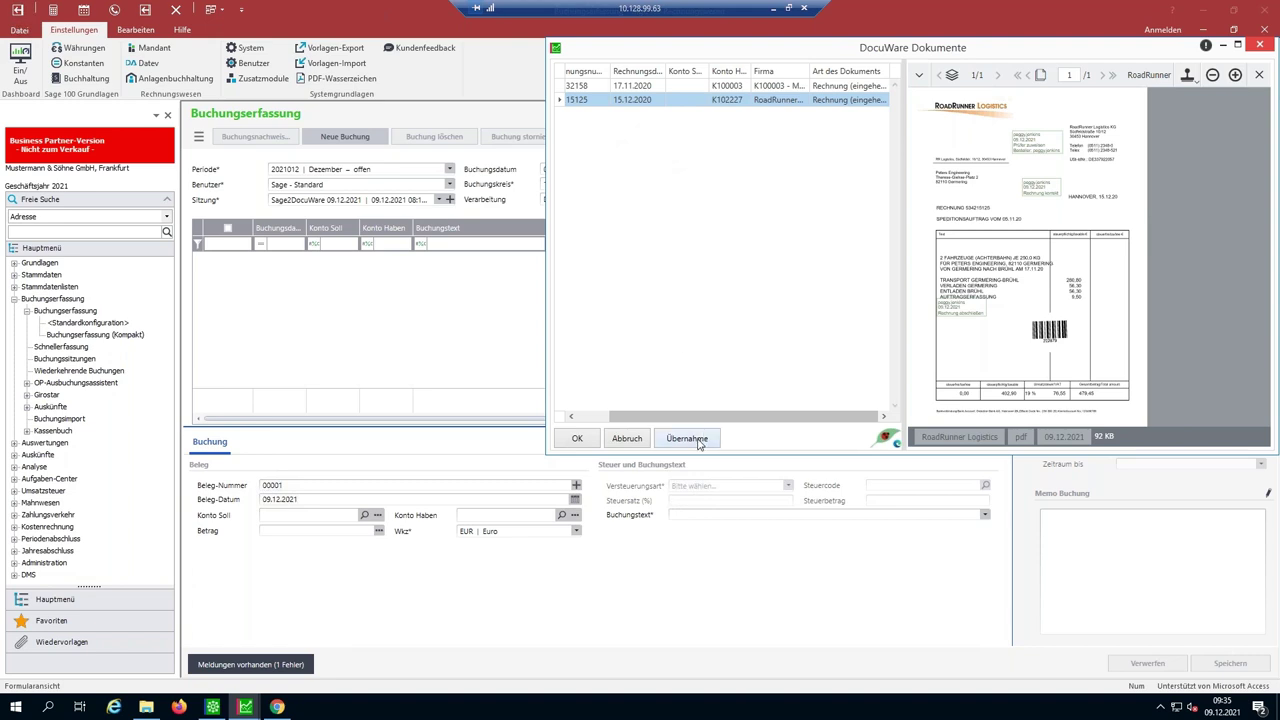
- Take over the RoadRunner invoice, debit S00270 EDV-Software, add 'RR Logistics' to the text, and save
{"action": "left_click", "coordinate": [699, 440]}
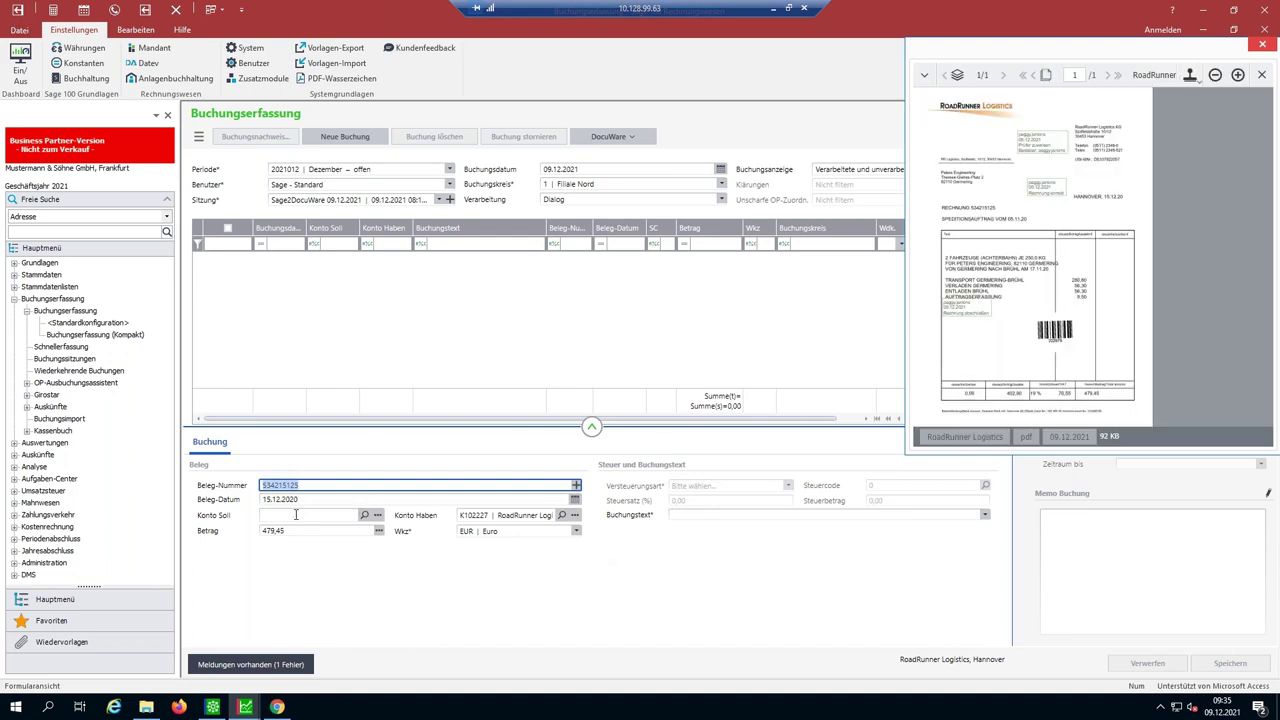
{"action": "left_click", "coordinate": [296, 514]}
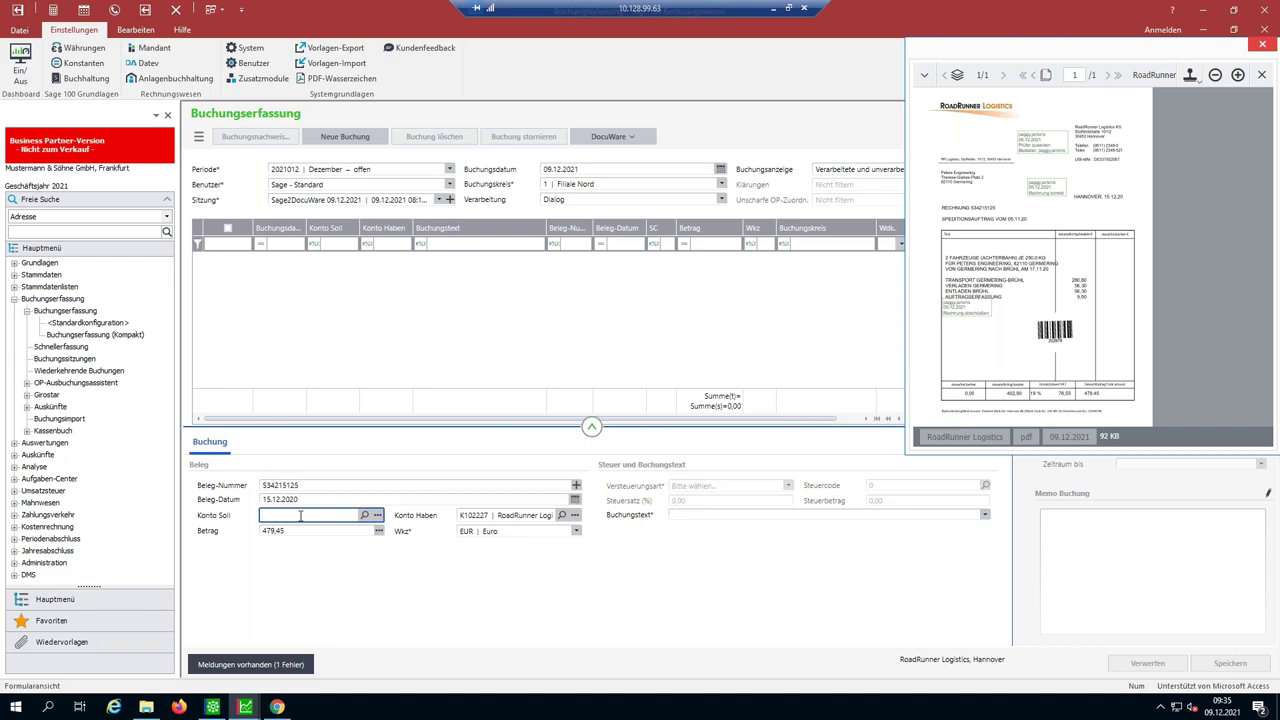
{"action": "type", "text": "5"}
{"action": "type", "text": "0*"}
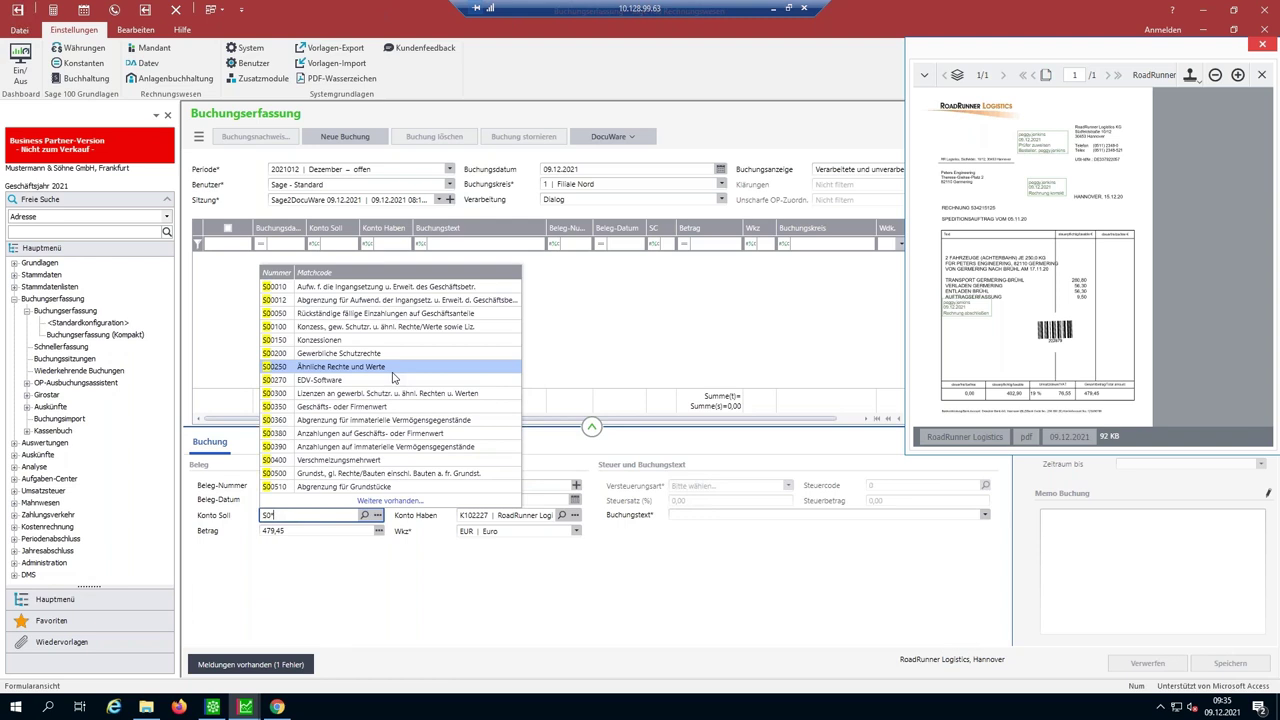
{"action": "key", "text": "Escape"}
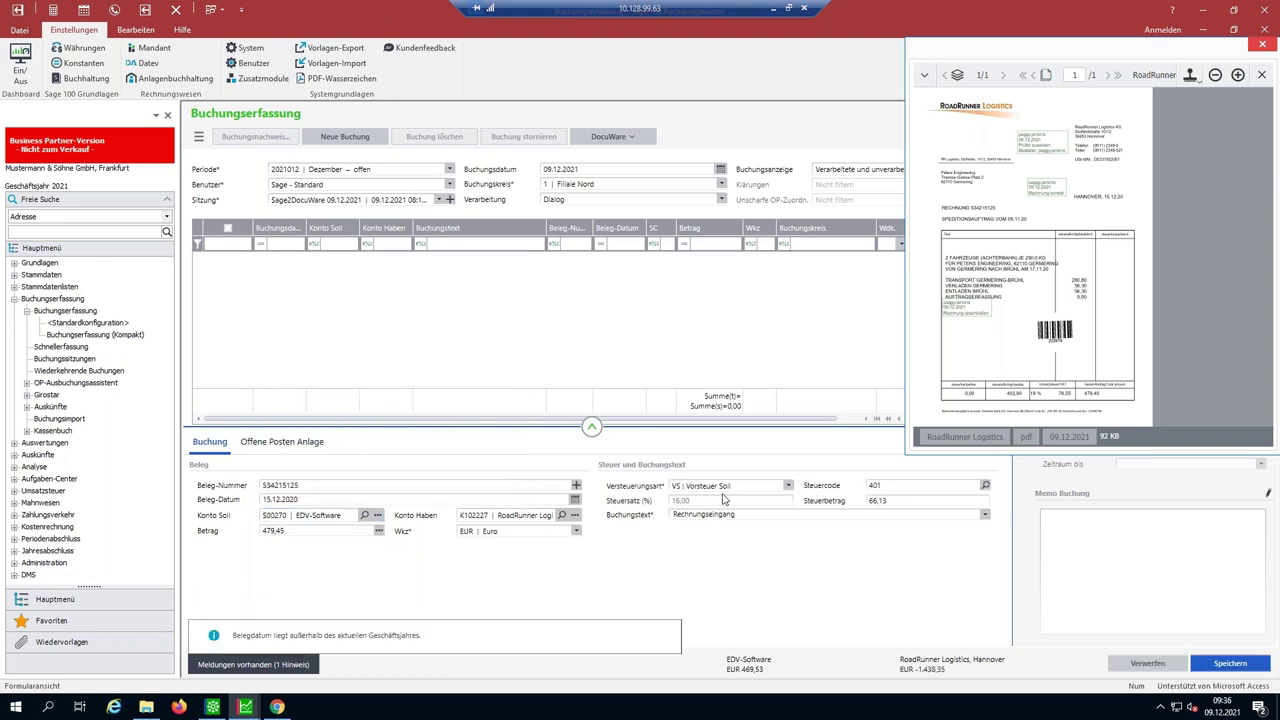
{"action": "left_click", "coordinate": [752, 516]}
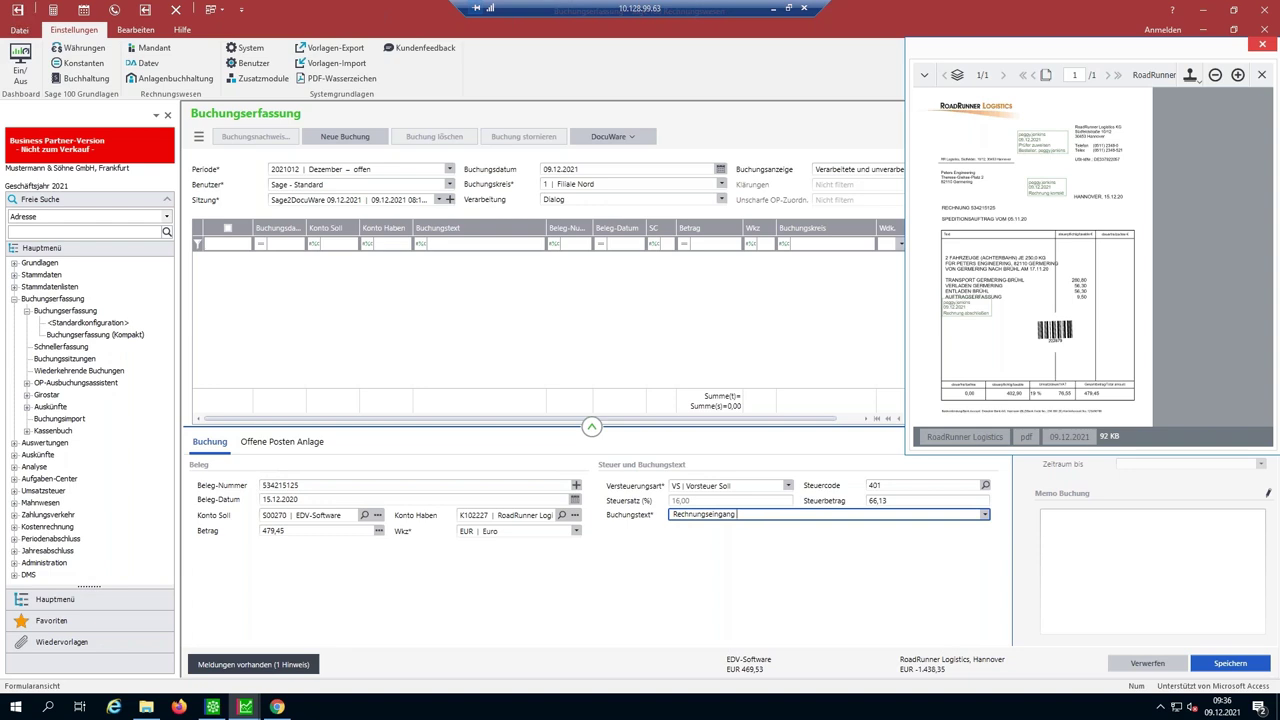
{"action": "type", "text": "RR Logistics"}
{"action": "key", "text": "Return"}
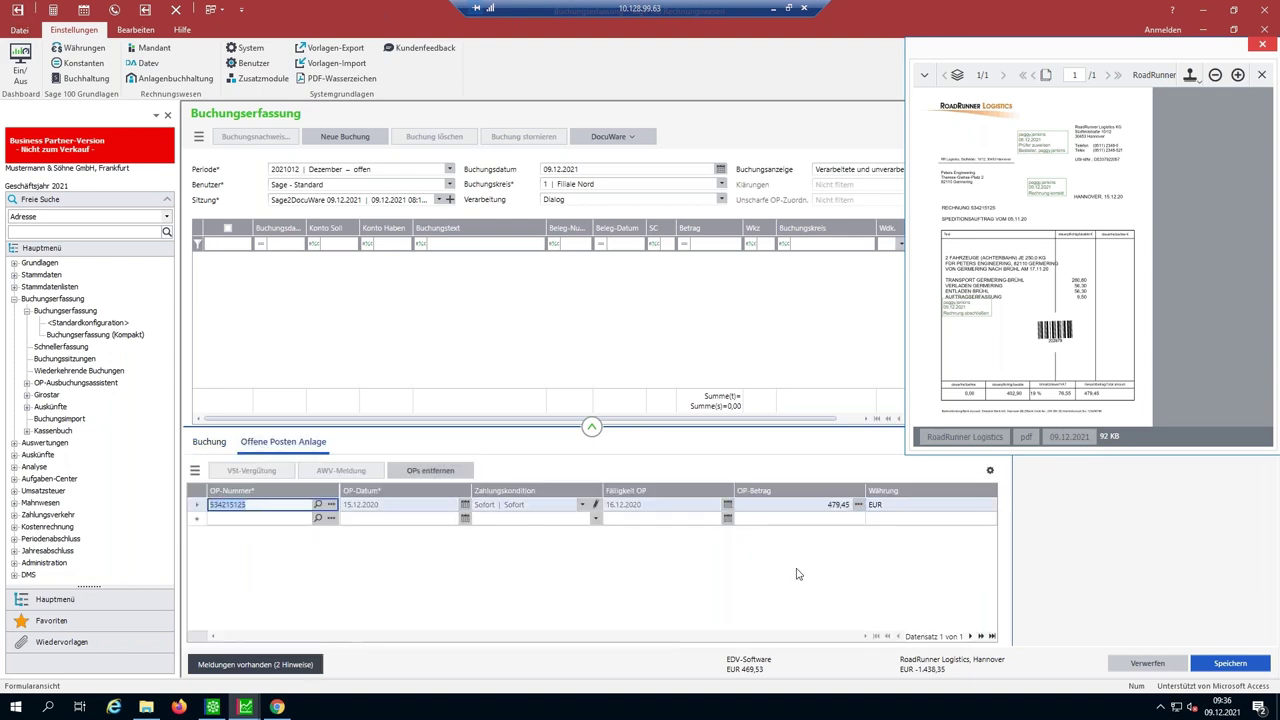
{"action": "left_click", "coordinate": [1205, 668]}
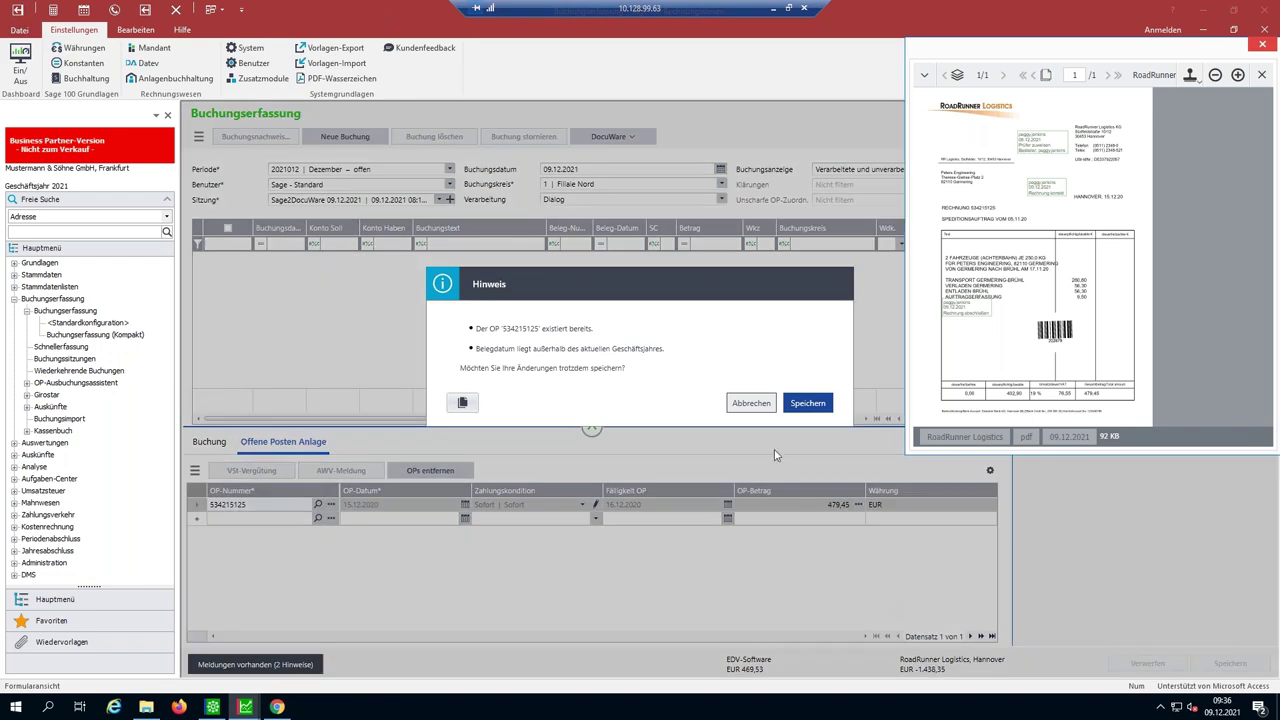
{"action": "left_click", "coordinate": [800, 411]}
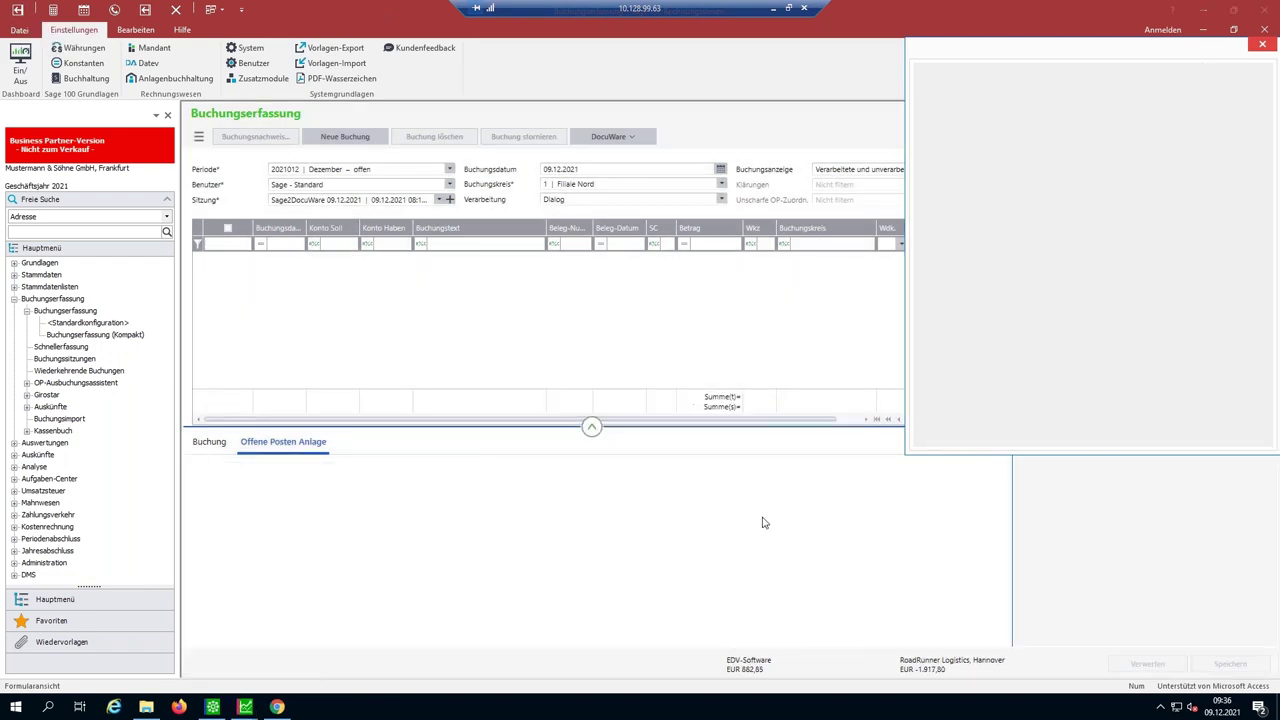
- Take over the Stahlwerk München invoice of 1.228.080,00 onto account S00270 EDV-Software
{"action": "left_click", "coordinate": [666, 89]}
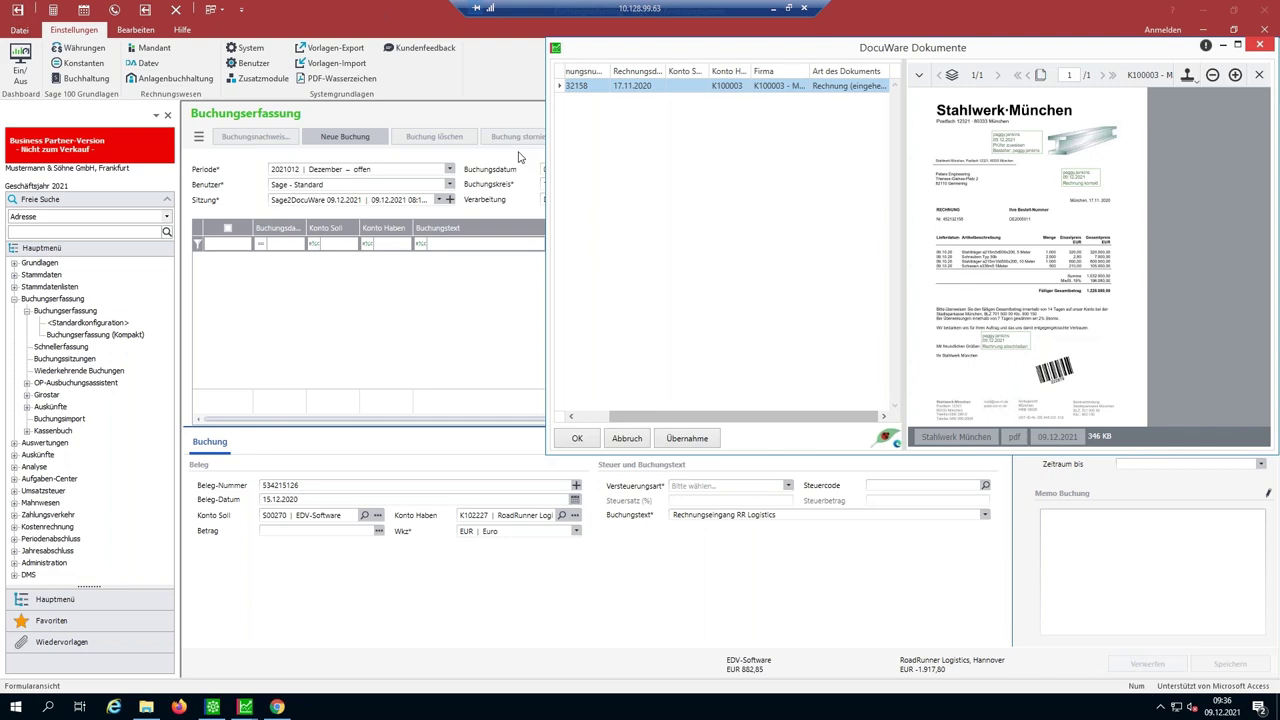
{"action": "left_click", "coordinate": [690, 439]}
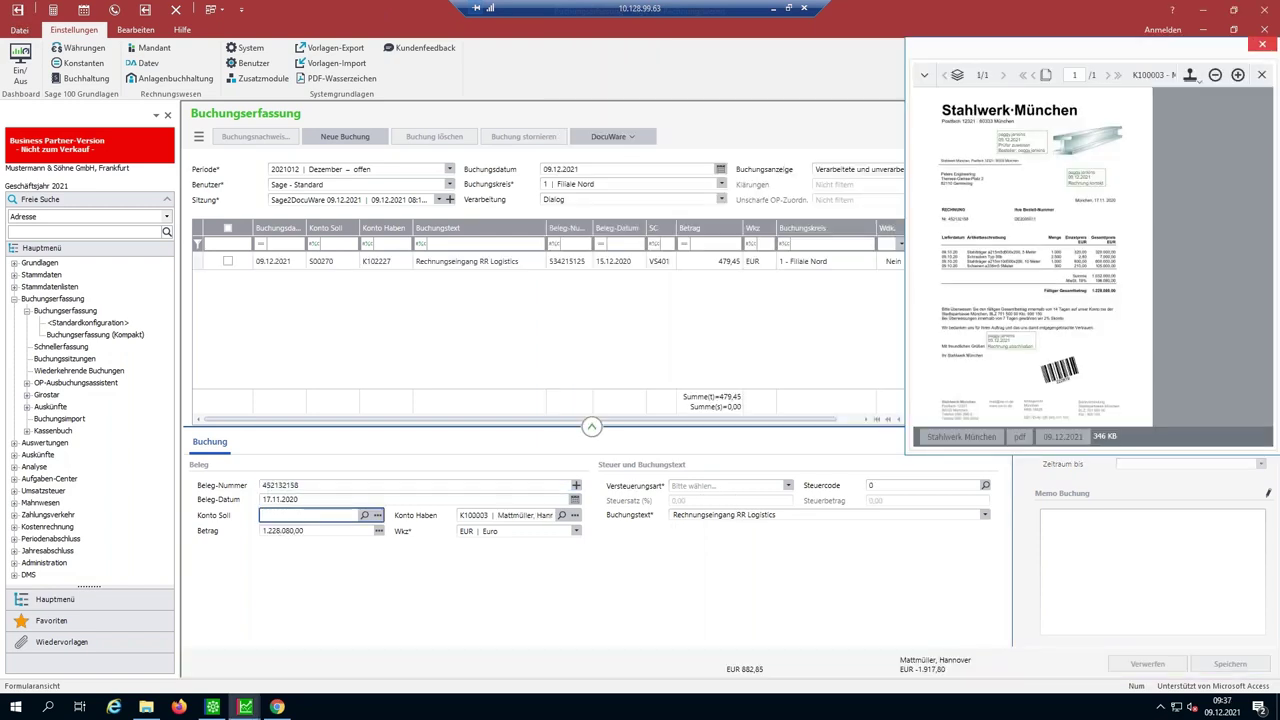
{"action": "type", "text": "S0*"}
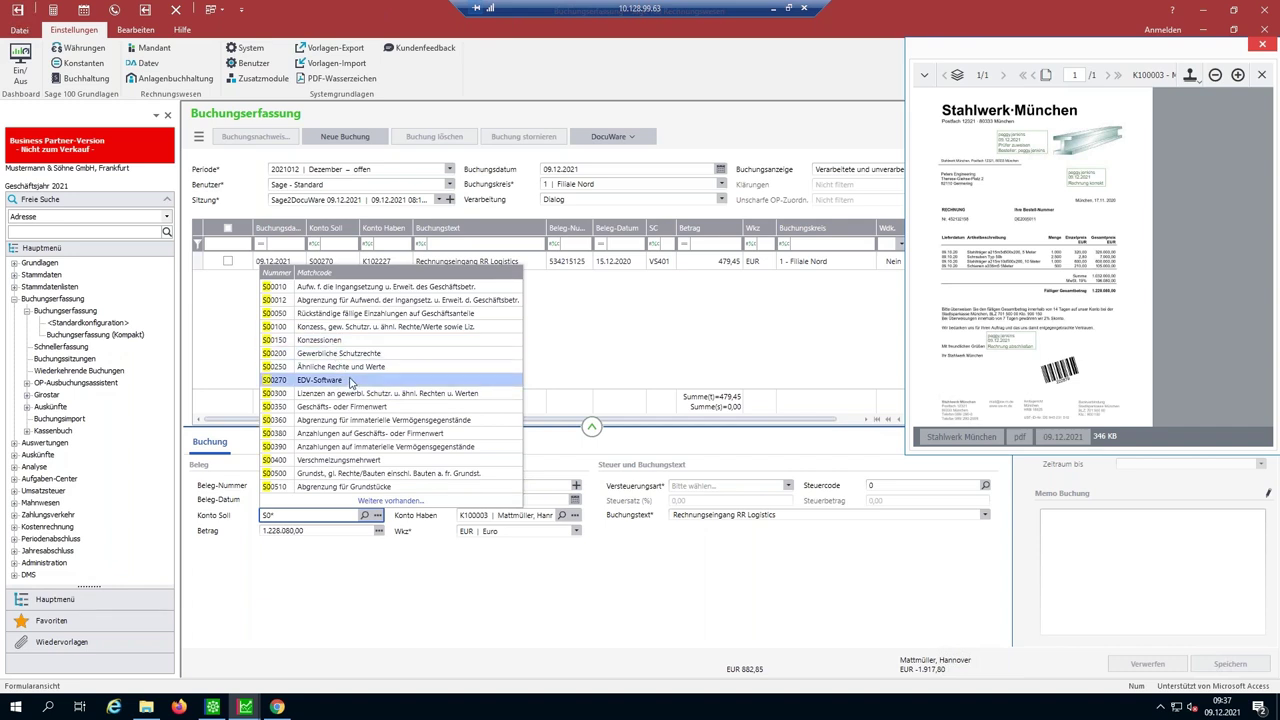
{"action": "left_click", "coordinate": [350, 382]}
- Append 'Stahlwerk' to the booking text and save the booking despite the warnings
{"action": "left_click", "coordinate": [764, 513]}
{"action": "type", "text": "Stahlwerk"}
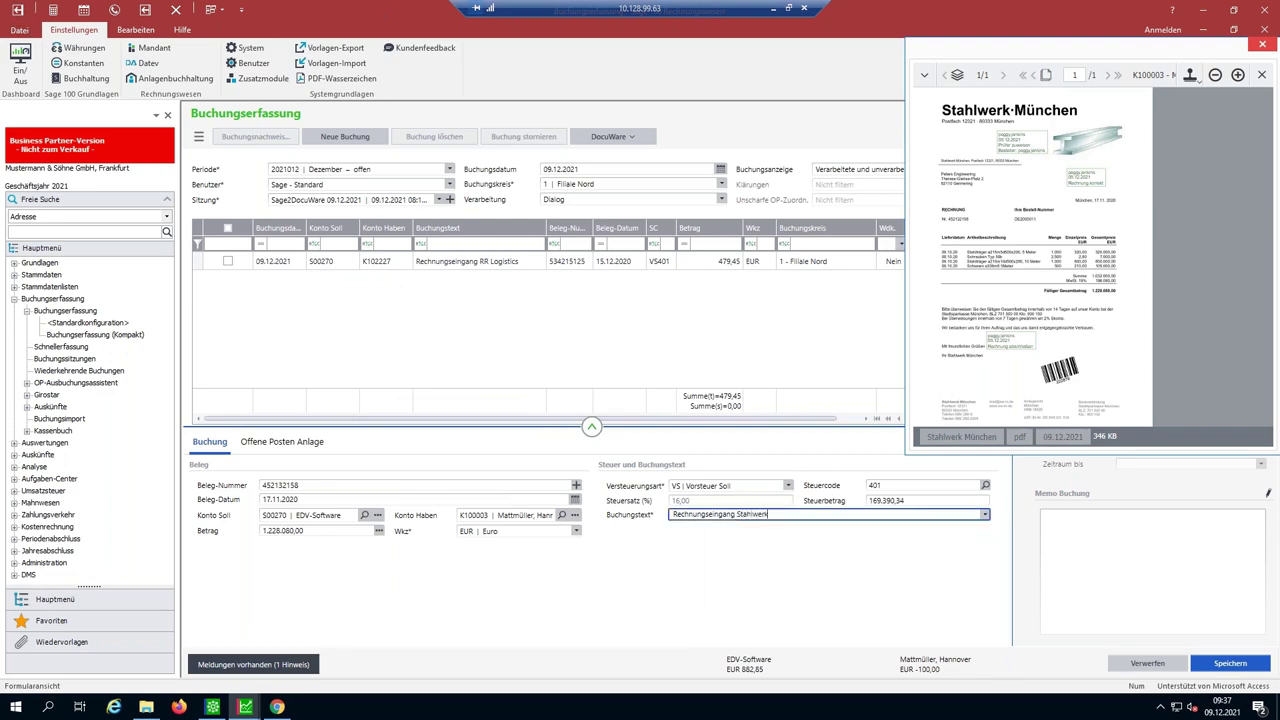
{"action": "key", "text": "Return"}
{"action": "key", "text": "Return"}
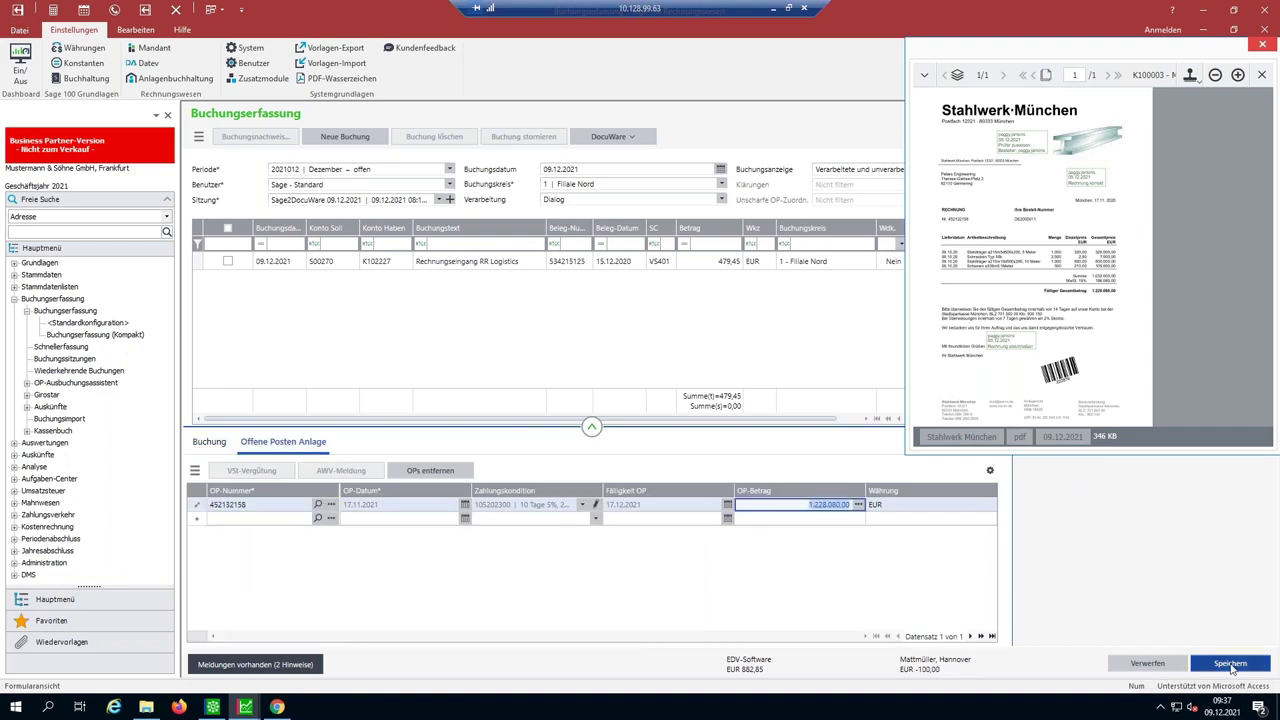
{"action": "left_click", "coordinate": [1230, 665]}
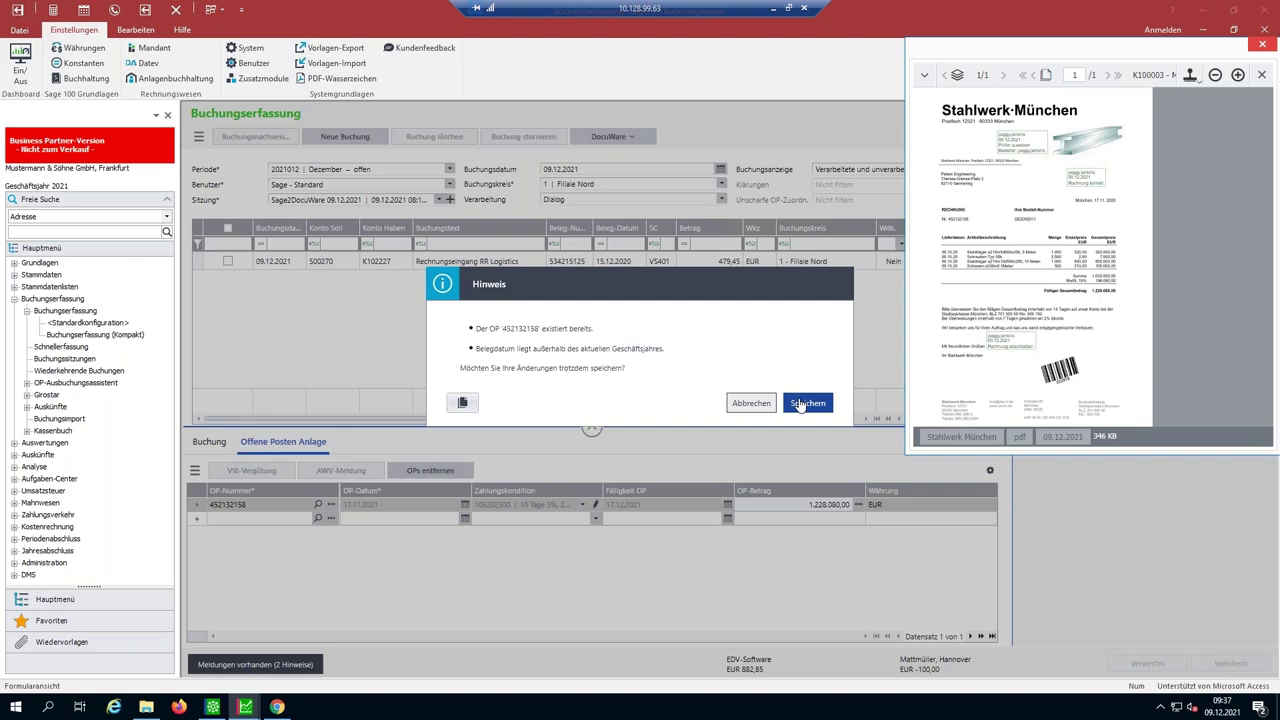
{"action": "left_click", "coordinate": [806, 403]}
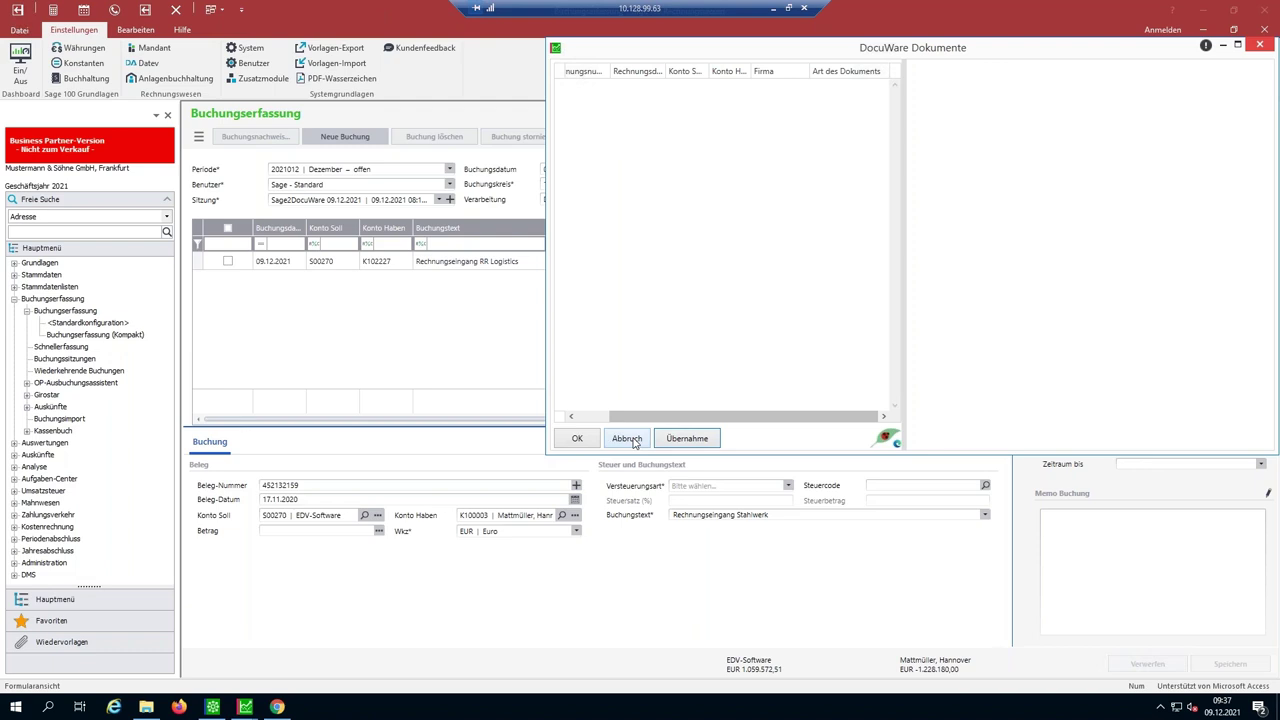
- Dismiss the empty DocuWare document list and select the RR Logistics booking's DocuWare options
{"action": "left_click", "coordinate": [632, 441]}
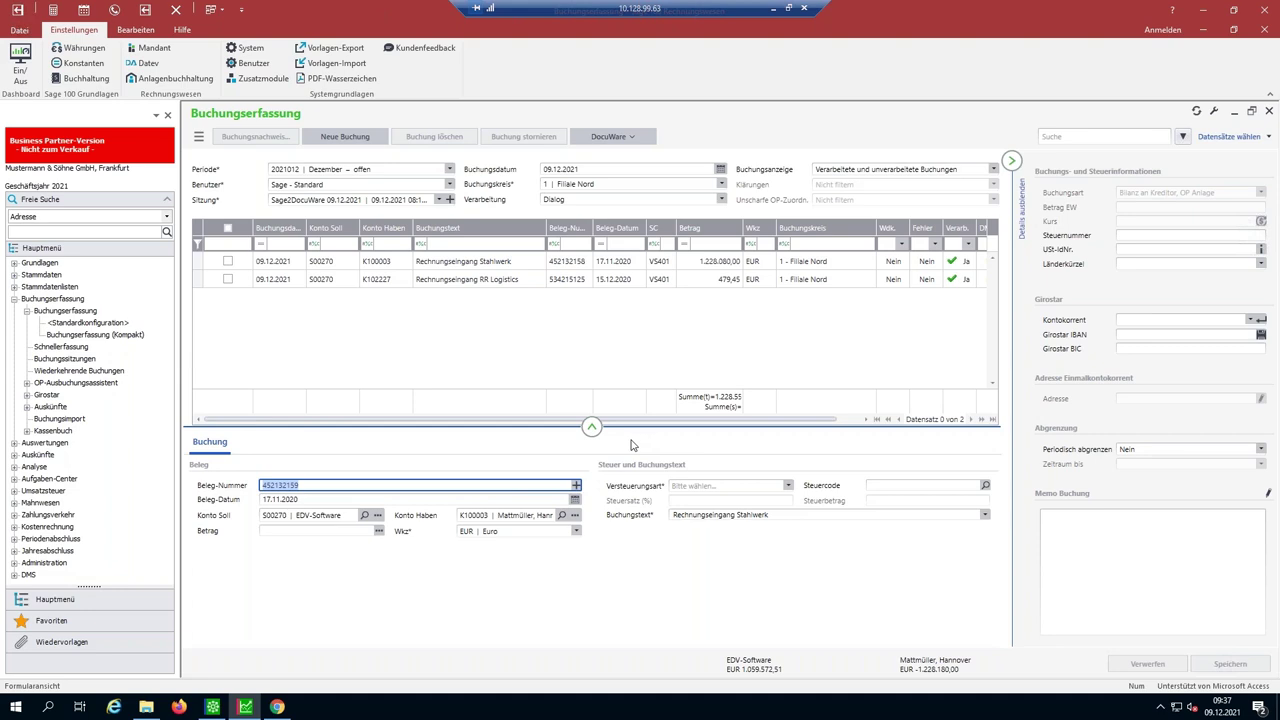
{"action": "left_click", "coordinate": [228, 280]}
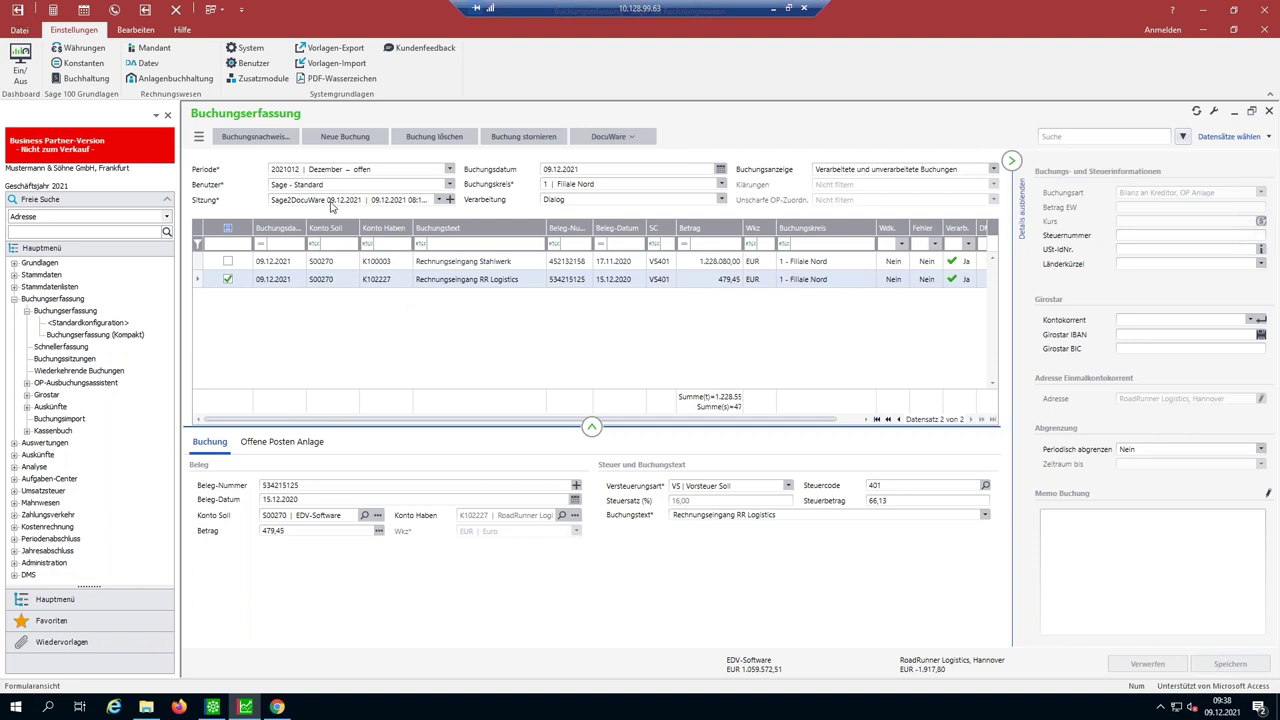
{"action": "left_click", "coordinate": [608, 137]}
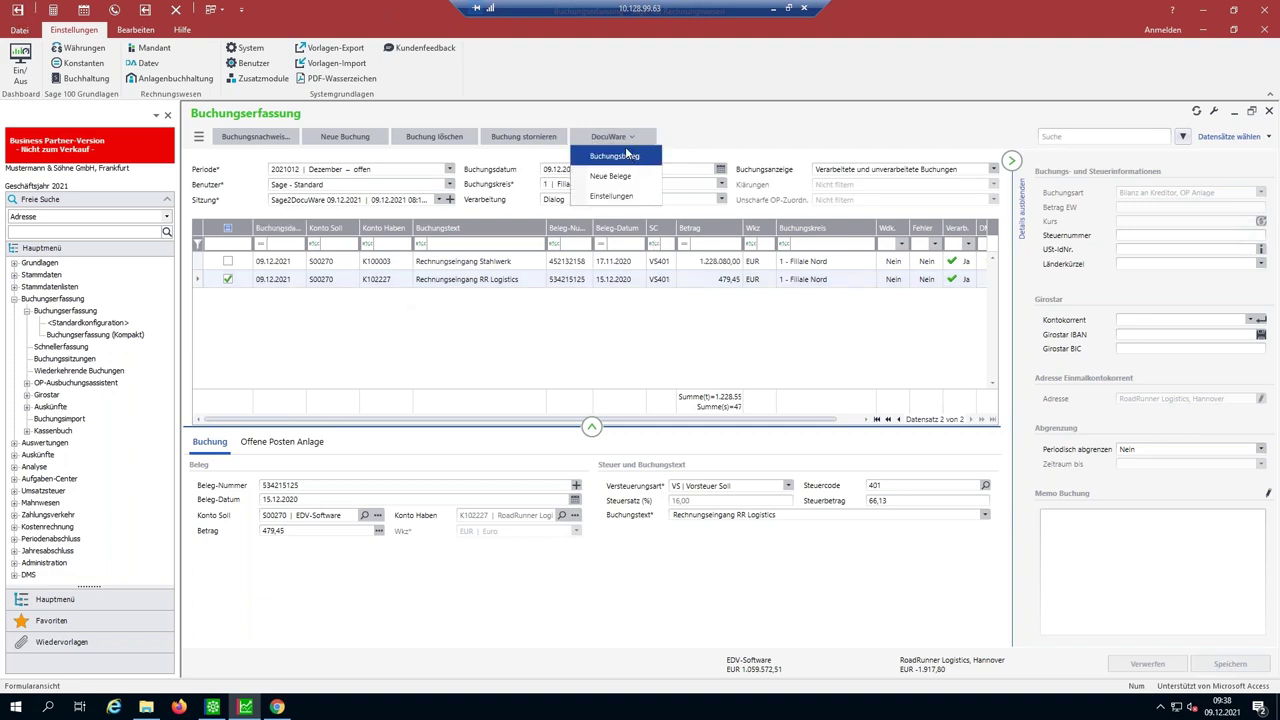
- Open the RR Logistics booking's archived voucher via DocuWare ▸ Buchungsbeleg in the viewer
{"action": "left_click", "coordinate": [628, 157]}
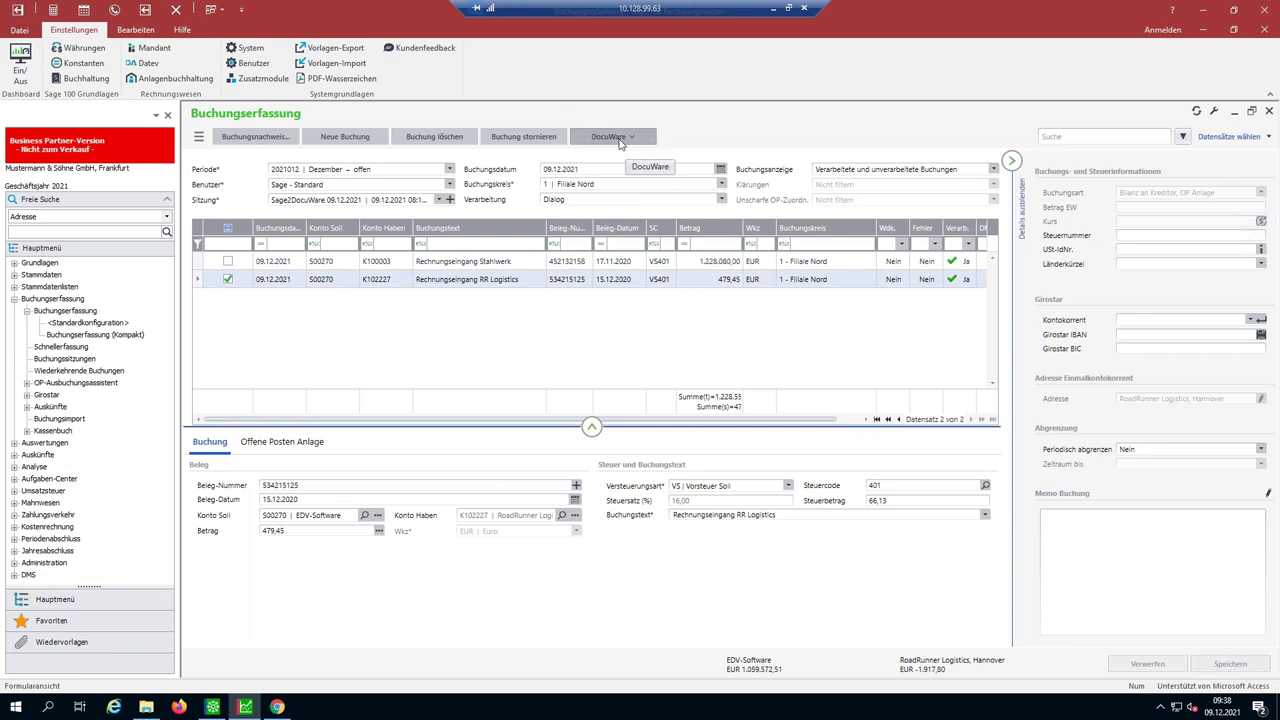
{"action": "left_click", "coordinate": [199, 138]}
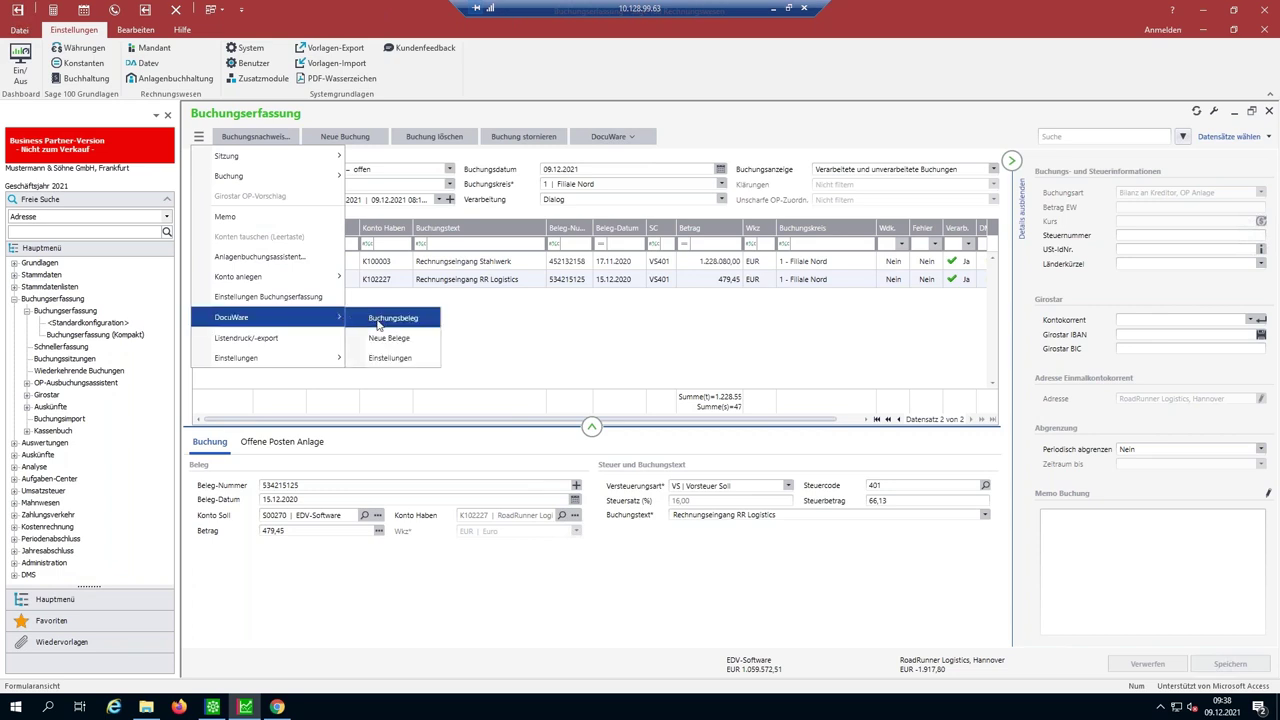
{"action": "left_click", "coordinate": [604, 137]}
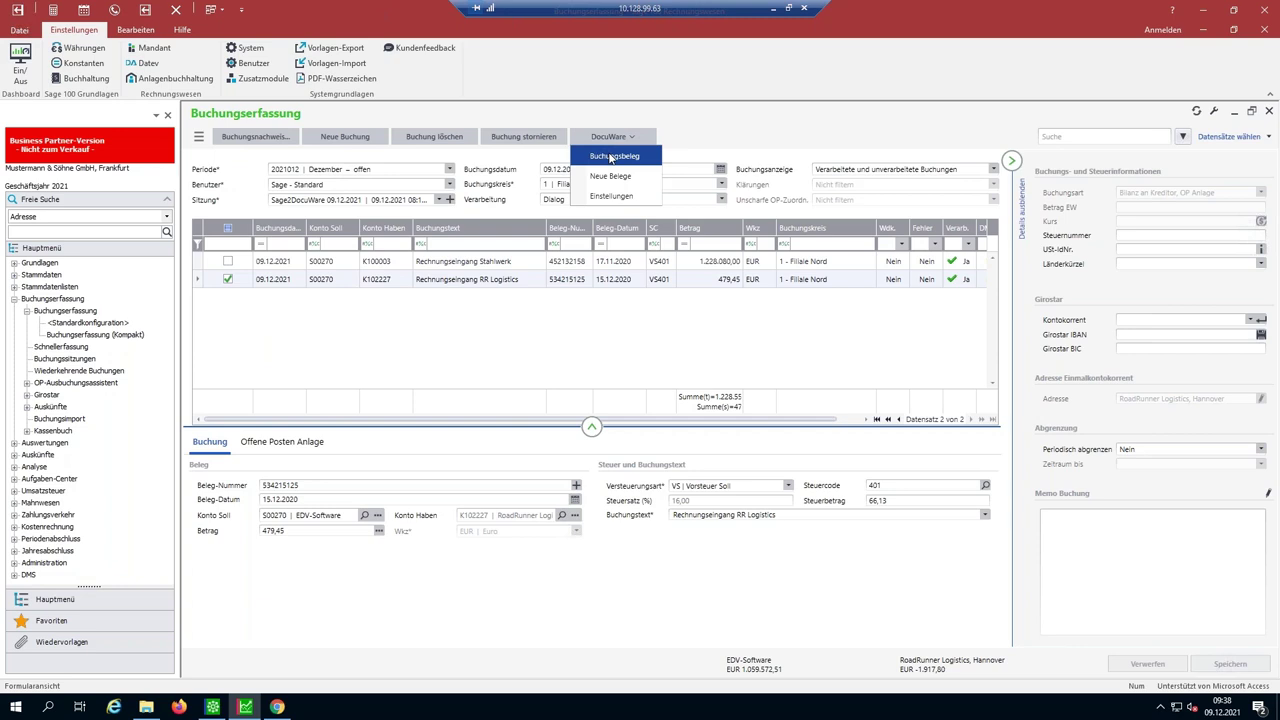
{"action": "left_click", "coordinate": [608, 158]}
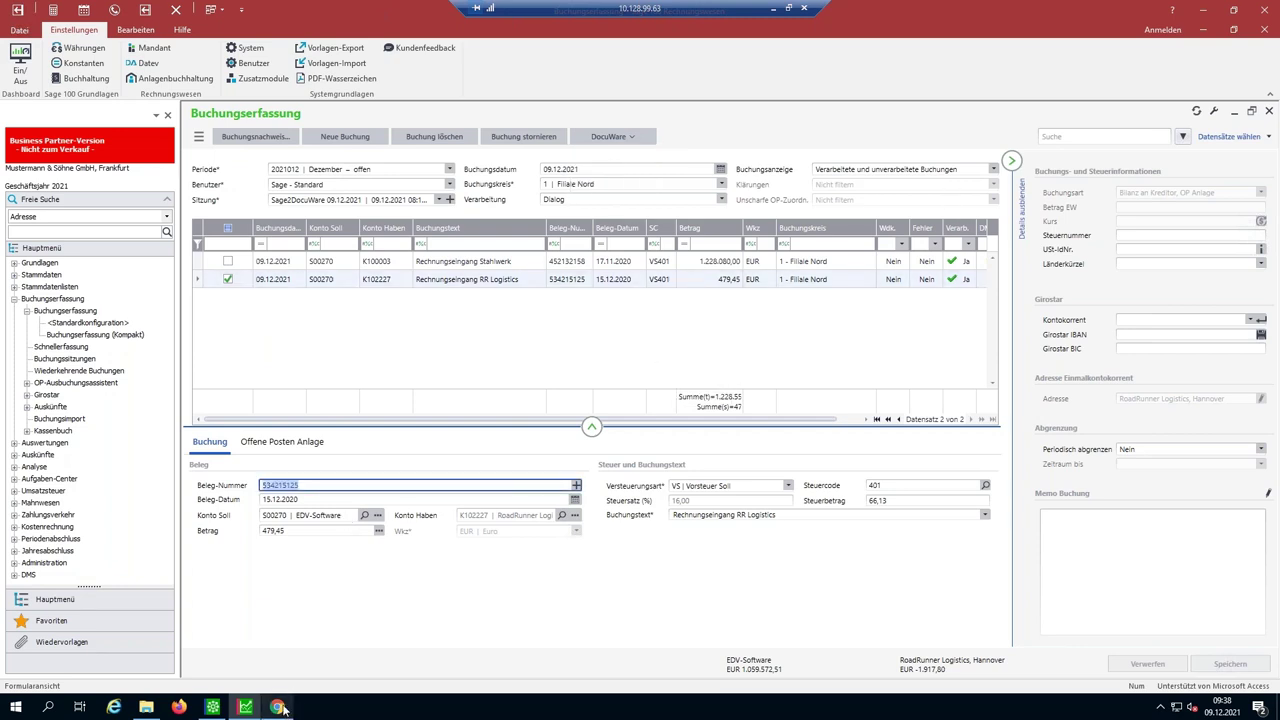
{"action": "mouse_move", "coordinate": [281, 709]}
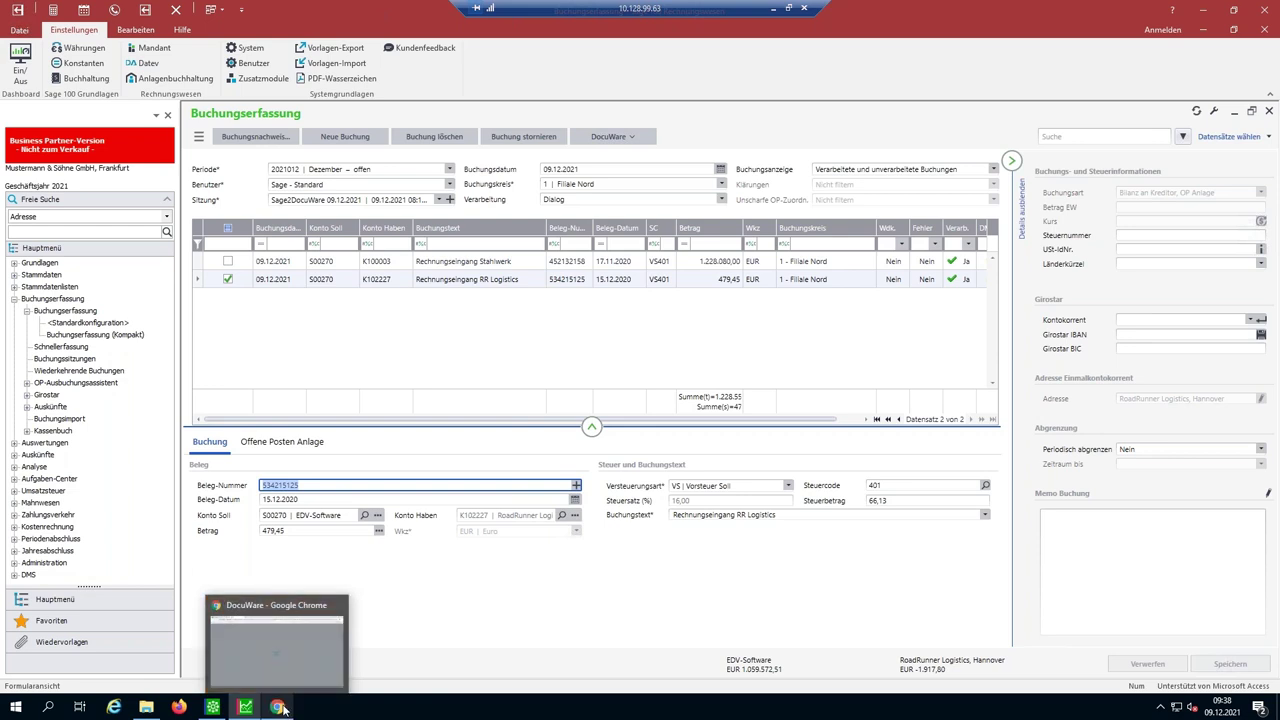
{"action": "left_click", "coordinate": [261, 655]}
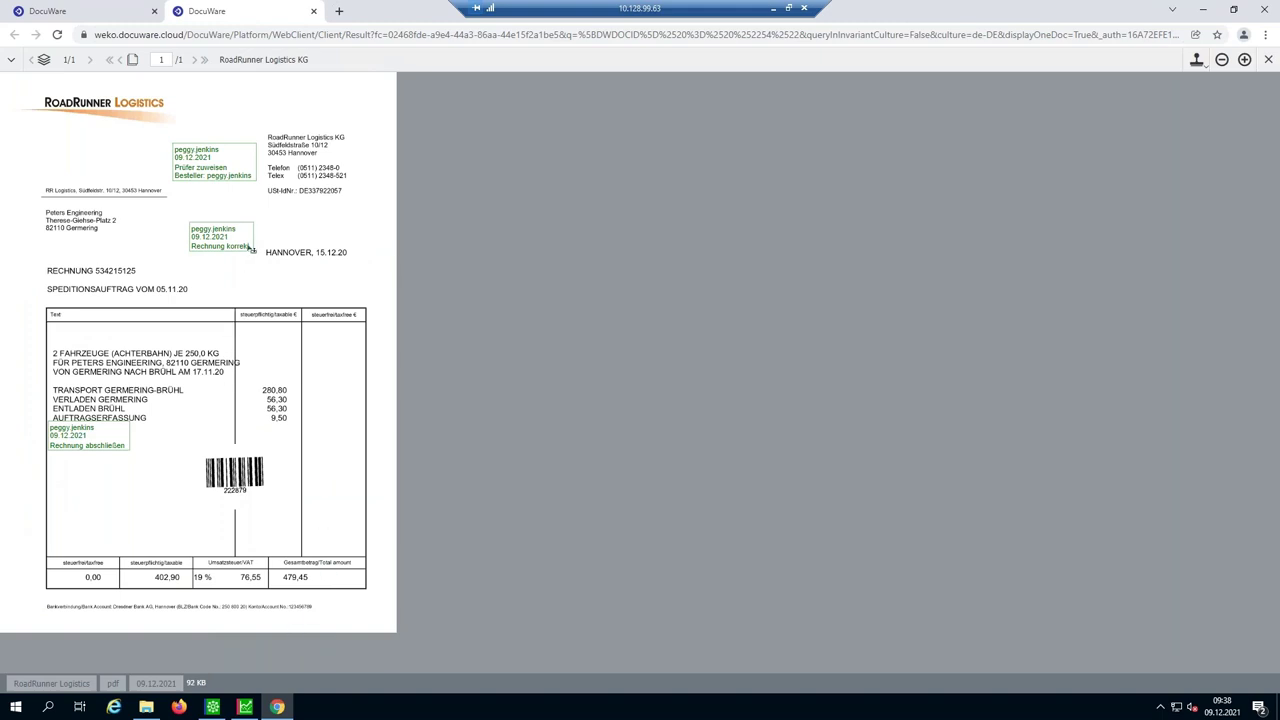
- Leave the RoadRunner invoice 534215125 viewer and return to Sage 100's booking entry window
{"action": "left_click", "coordinate": [212, 707]}
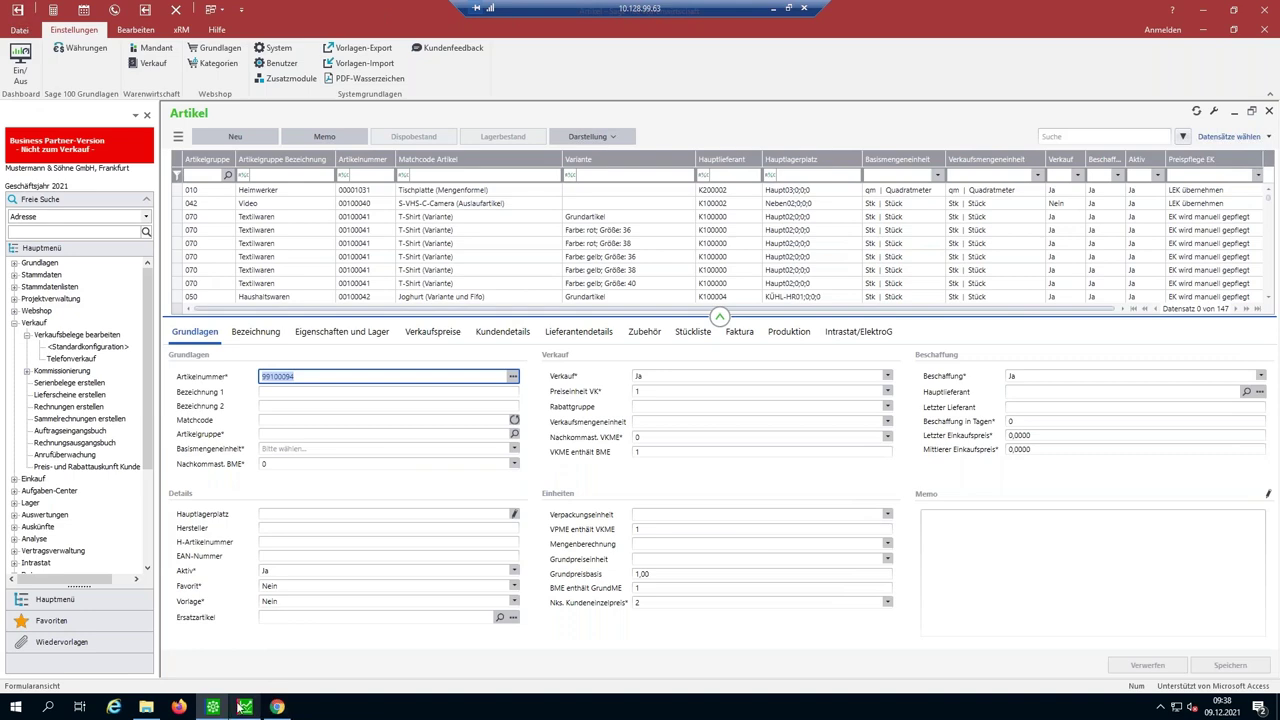
{"action": "left_click", "coordinate": [245, 707]}
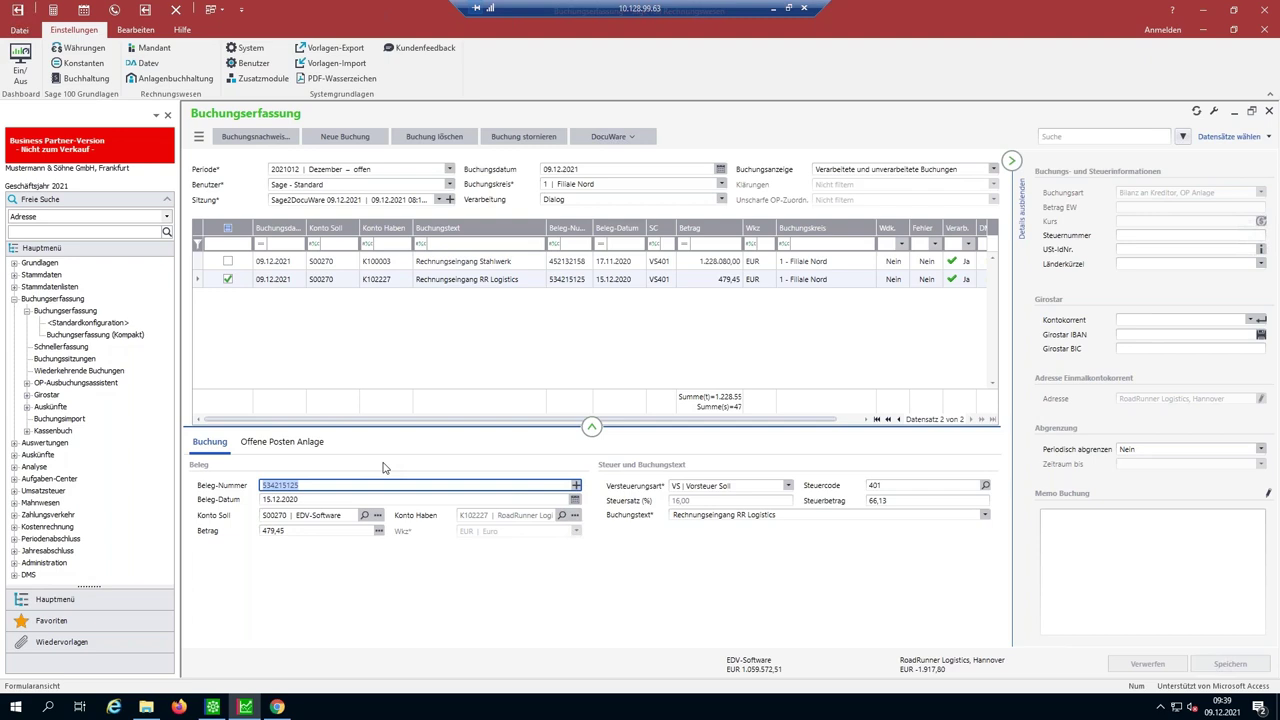
- Move from the booking entry's Beleg-Nummer field over to Sage 100's Artikel window
{"action": "left_click", "coordinate": [317, 485]}
{"action": "left_click", "coordinate": [213, 707]}
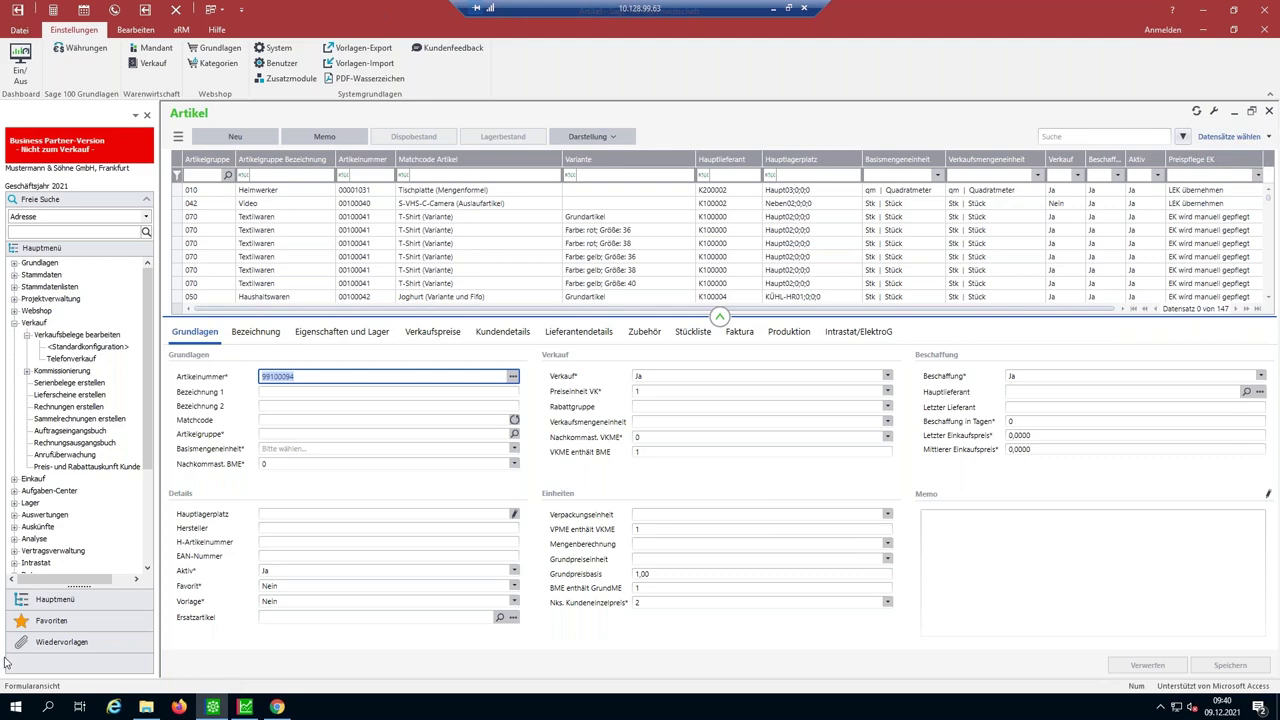
- Start a new Angebot from Verkaufsbelege bearbeiten <Standardkonfiguration>, then bring up DocuWare's first tab
{"action": "left_click", "coordinate": [70, 347]}
{"action": "double_click", "coordinate": [70, 347]}
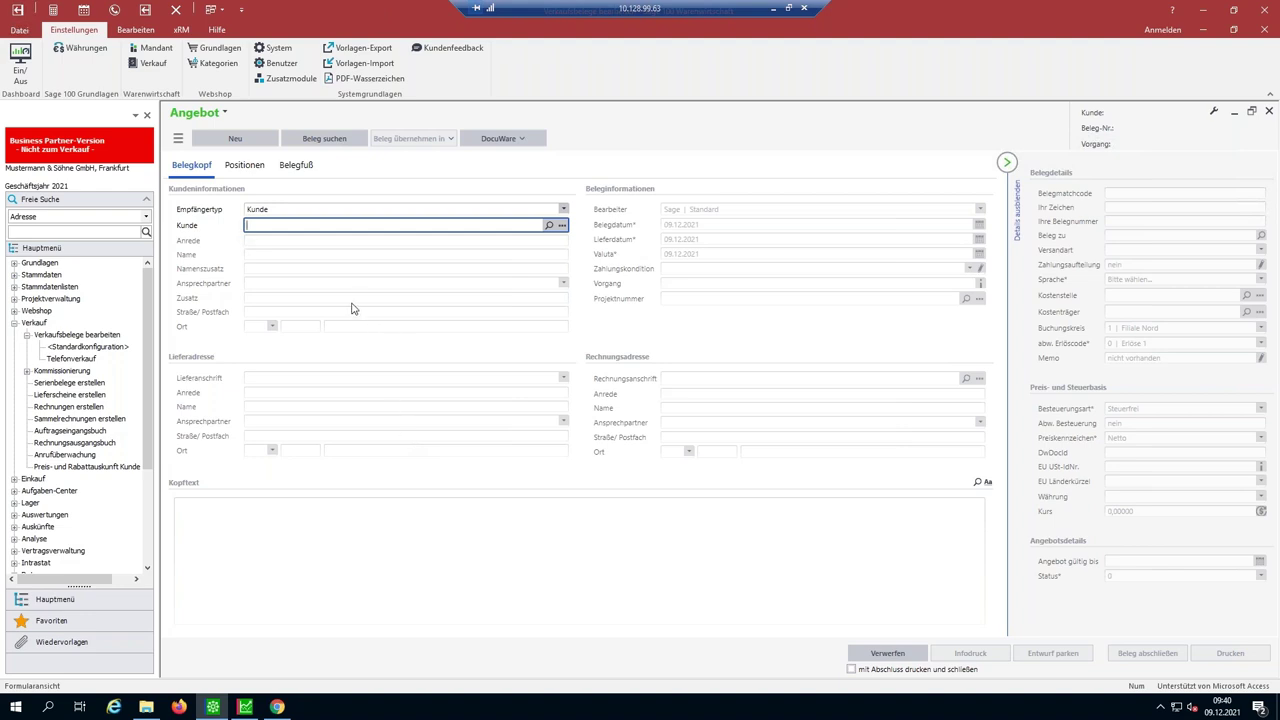
{"action": "left_click", "coordinate": [278, 708]}
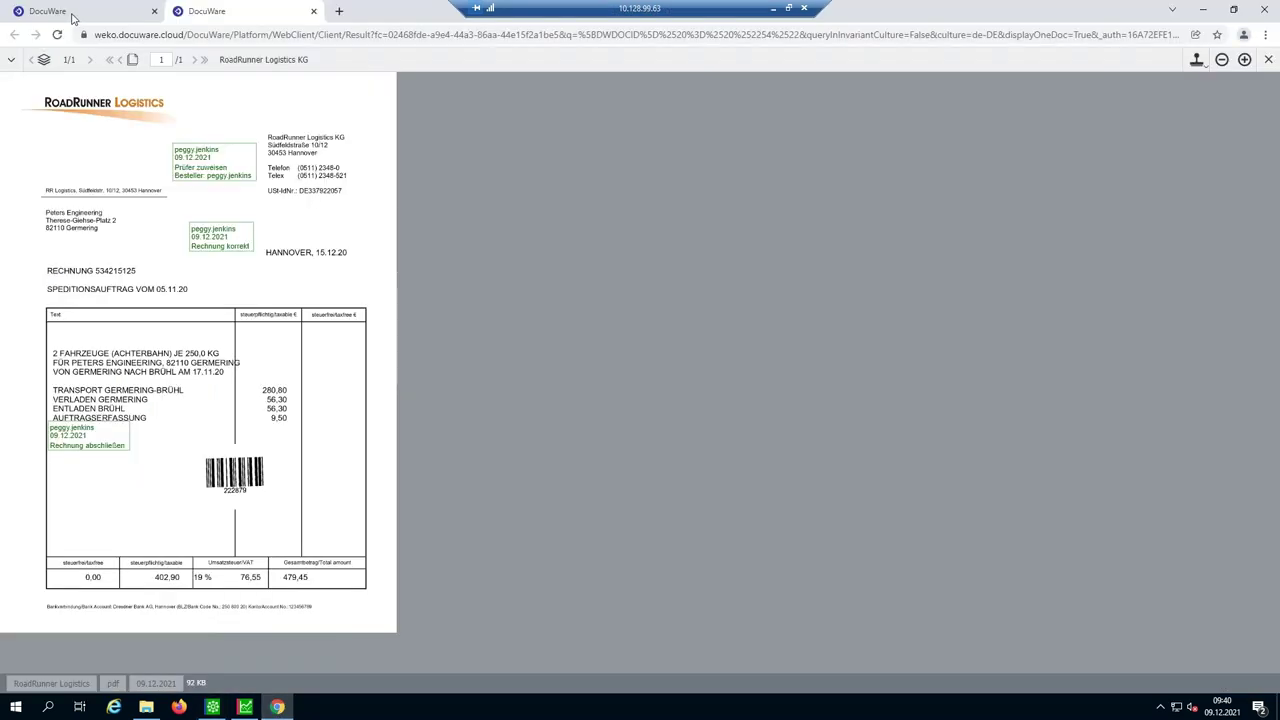
{"action": "left_click", "coordinate": [76, 20]}
- Sign out of DocuWare, log back in as admin, and open the Belege Sage list
{"action": "left_click", "coordinate": [295, 60]}
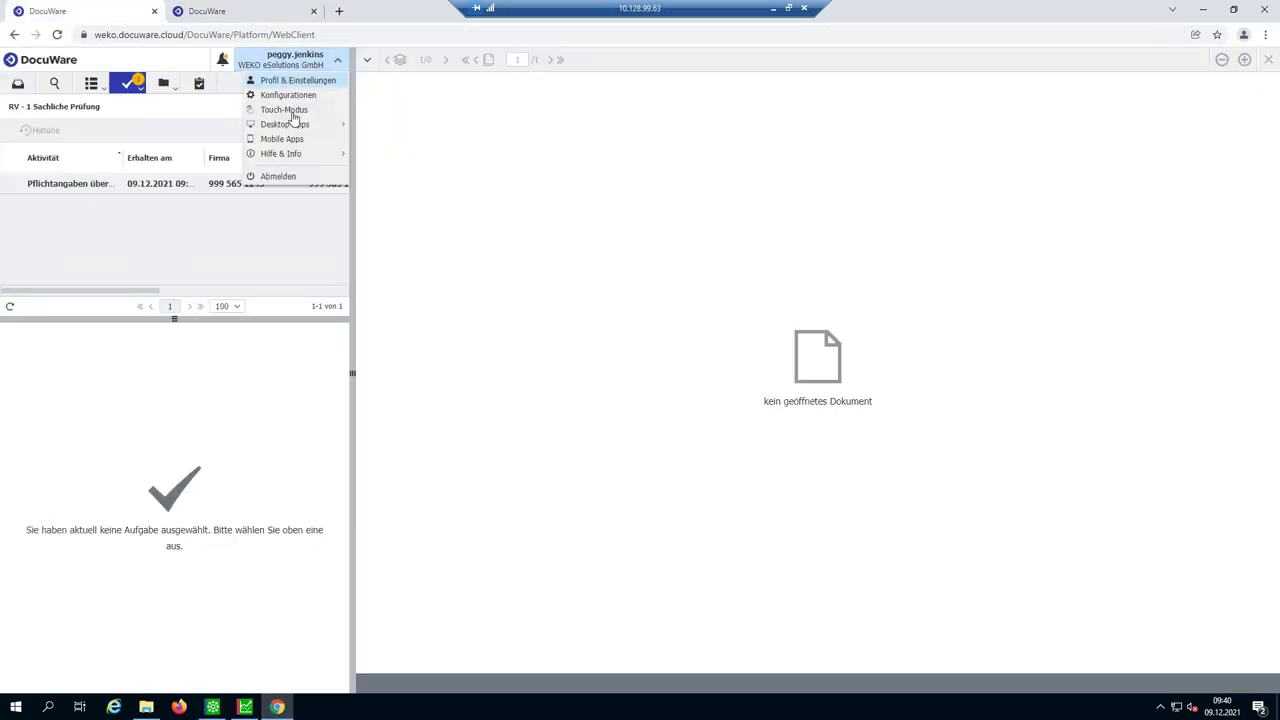
{"action": "left_click", "coordinate": [294, 177]}
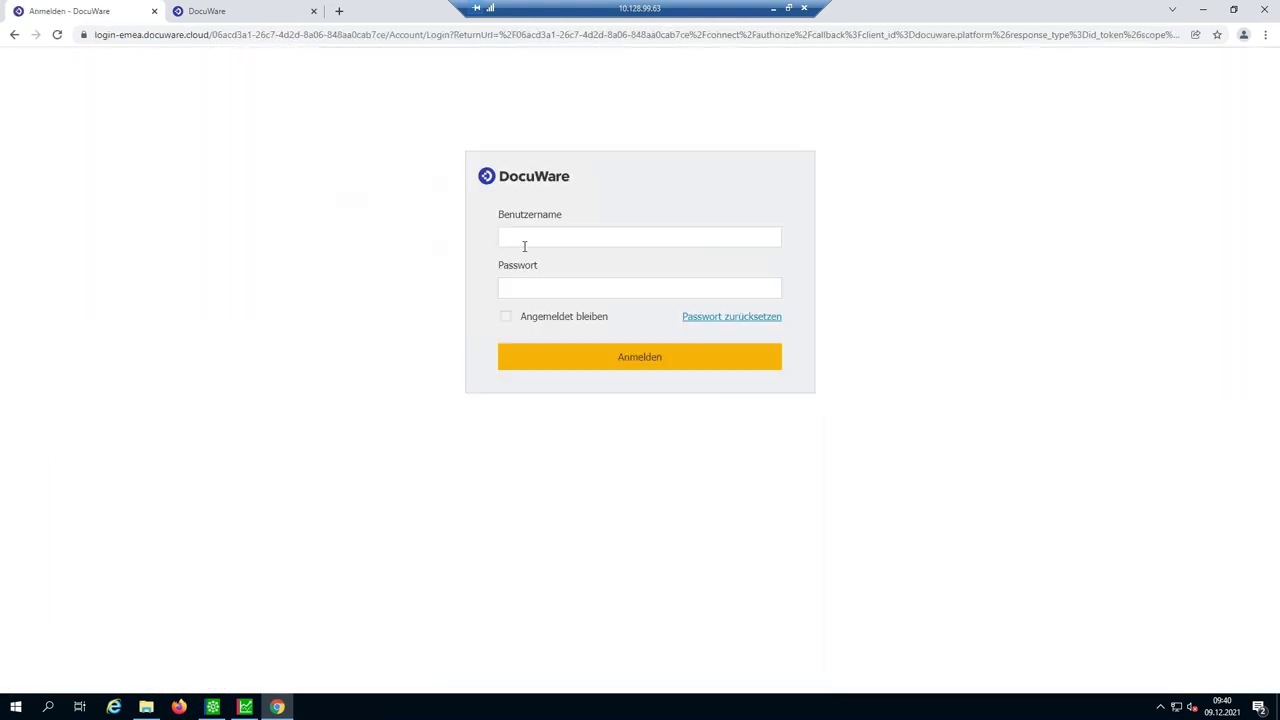
{"action": "left_click", "coordinate": [524, 245]}
{"action": "type", "text": "admin"}
{"action": "key", "text": "Tab"}
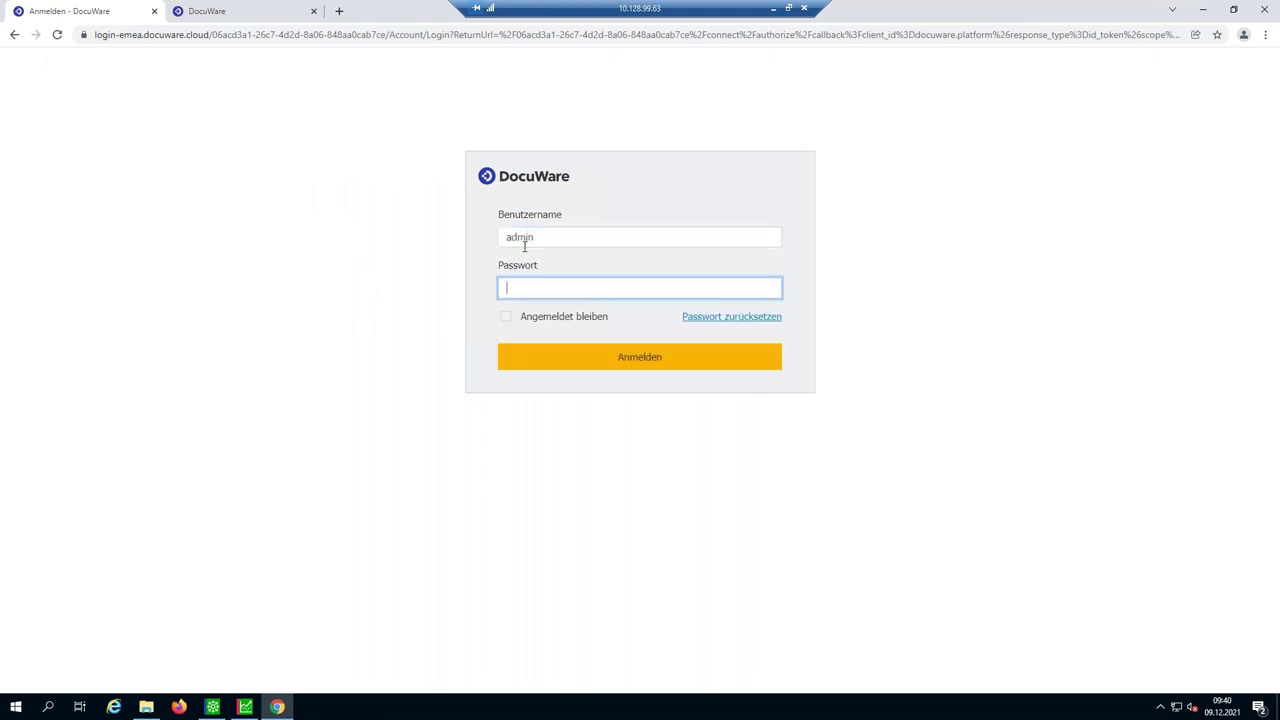
{"action": "type", "text": "*********"}
{"action": "key", "text": "Return"}
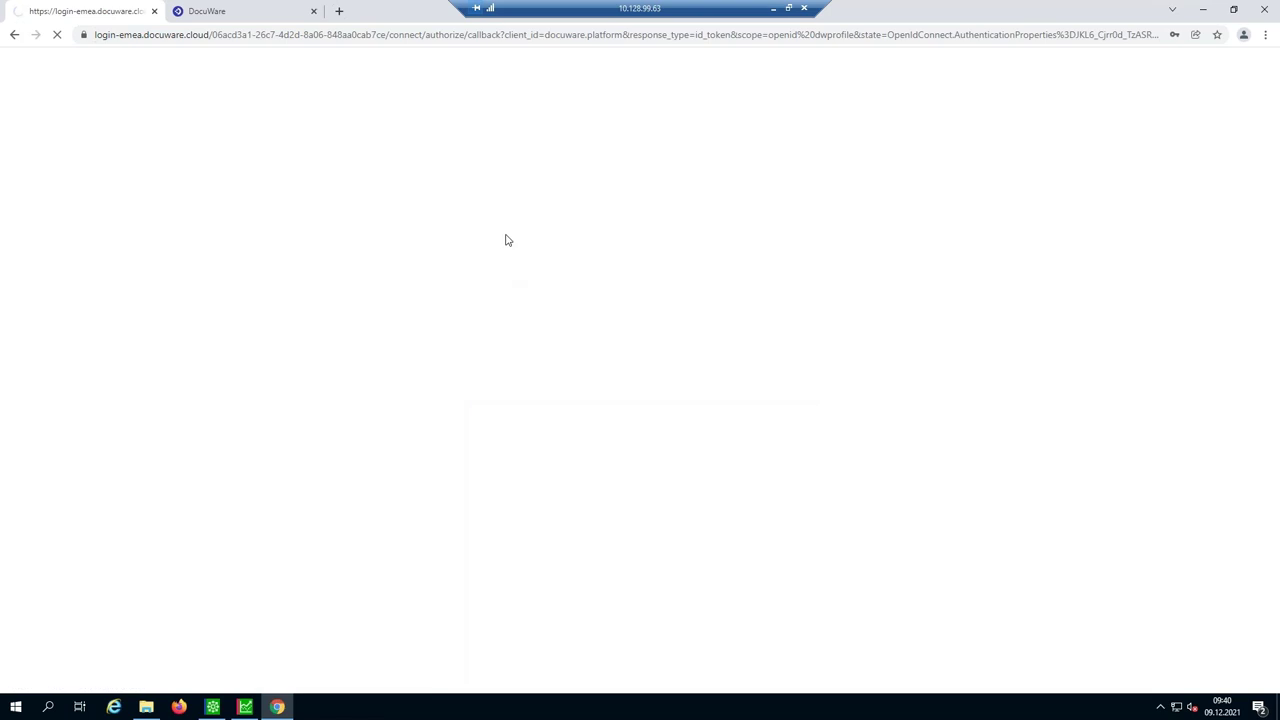
{"action": "left_click", "coordinate": [172, 89]}
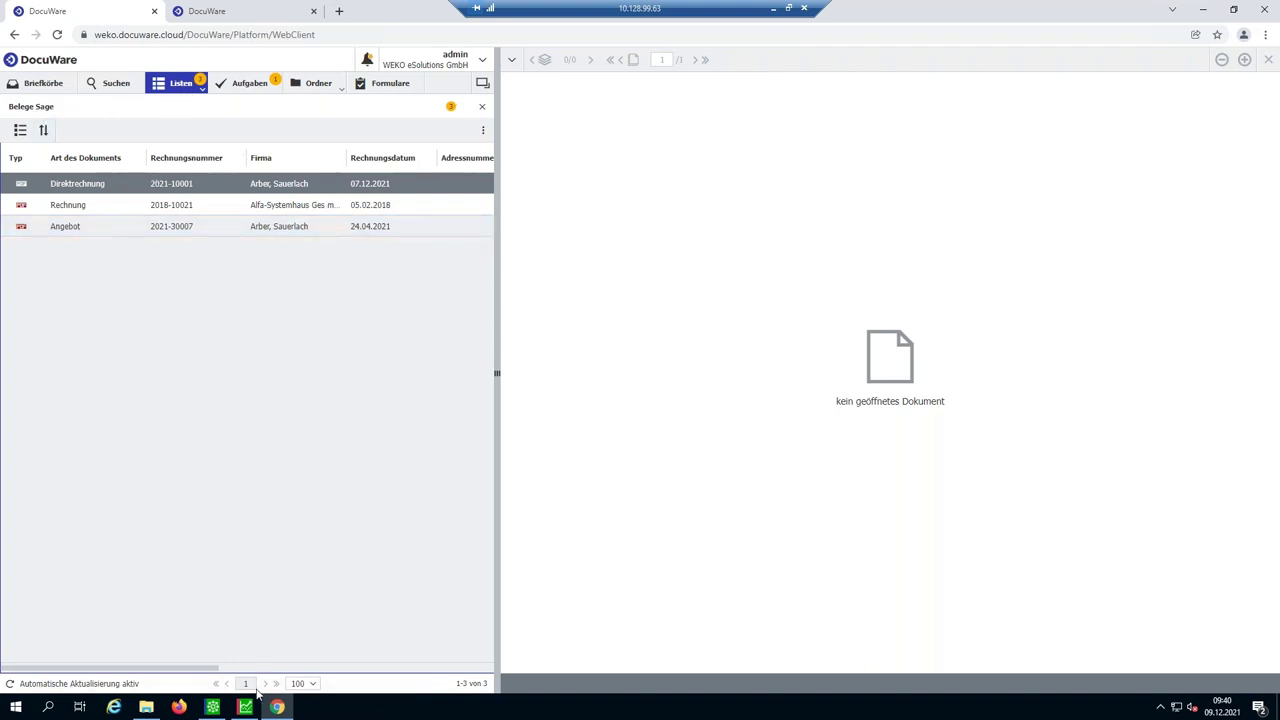
{"action": "left_click", "coordinate": [216, 708]}
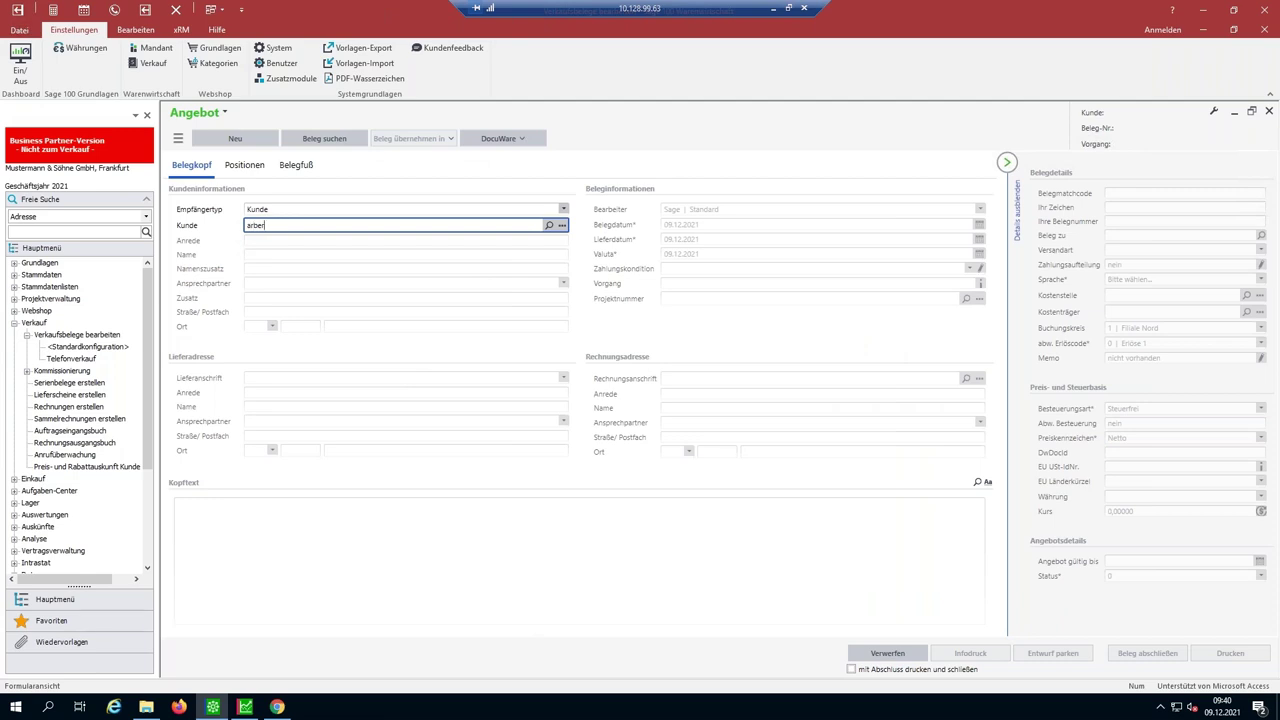
- Accept the Sauerlach customer and add Stehleuchte article 00200050 as the offer's first position
{"action": "key", "text": "Tab"}
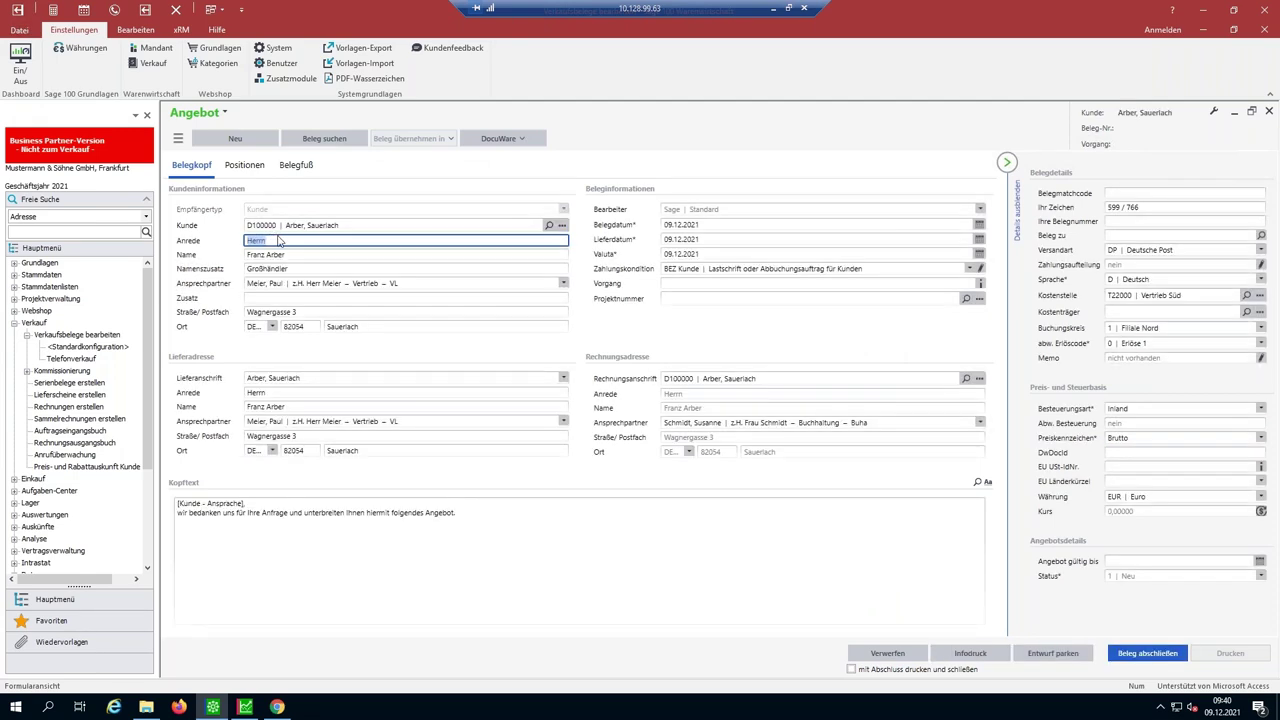
{"action": "left_click", "coordinate": [281, 243]}
{"action": "left_click", "coordinate": [252, 170]}
{"action": "left_click", "coordinate": [281, 243]}
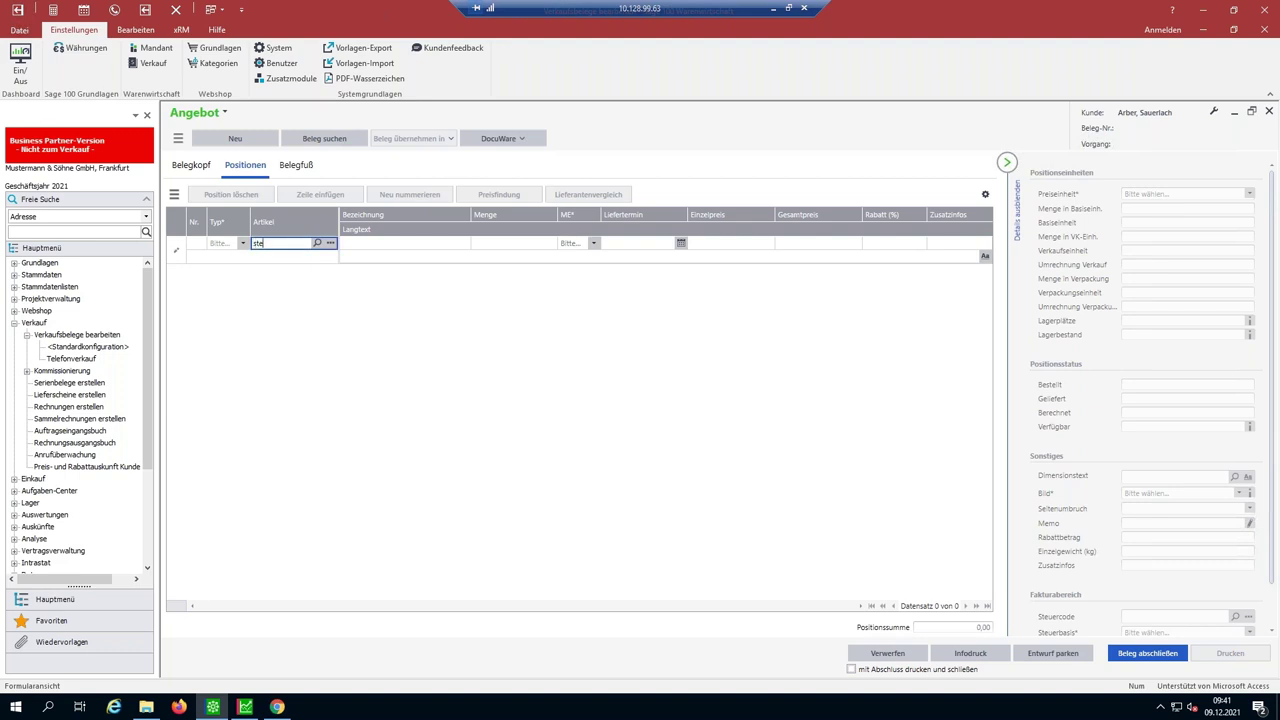
{"action": "type", "text": "steh"}
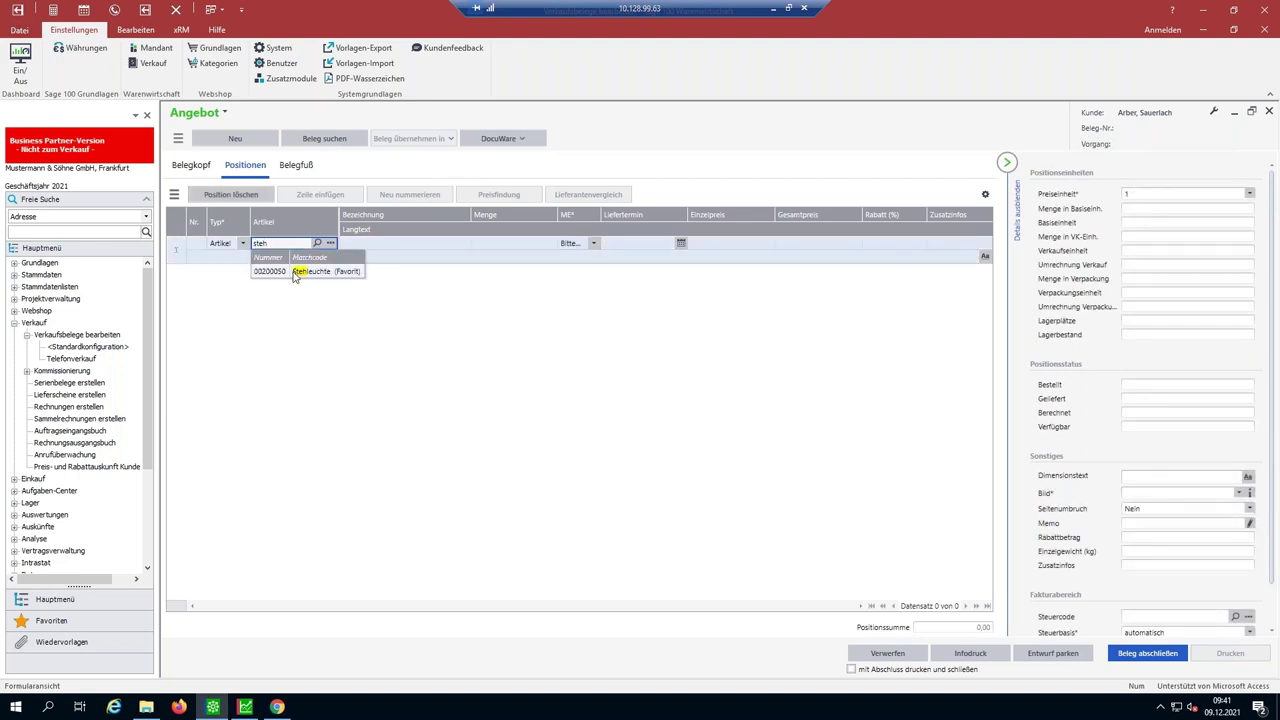
{"action": "left_click", "coordinate": [296, 272]}
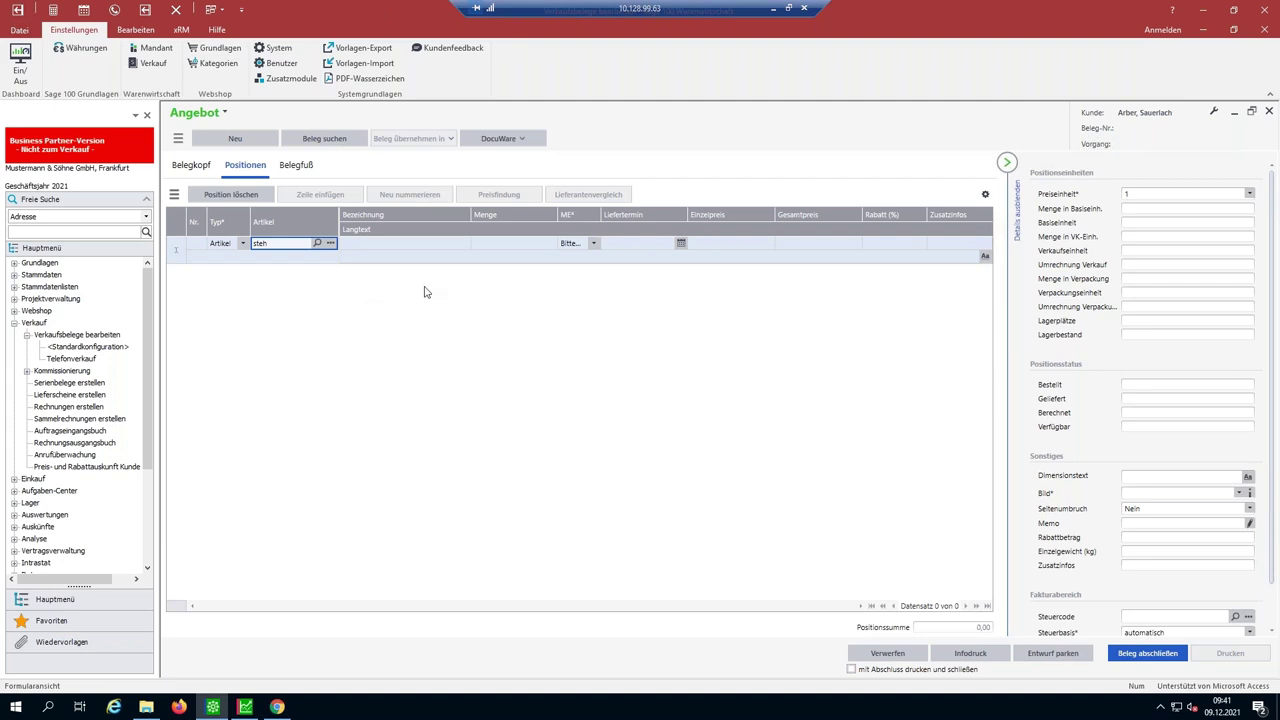
{"action": "key", "text": "Return"}
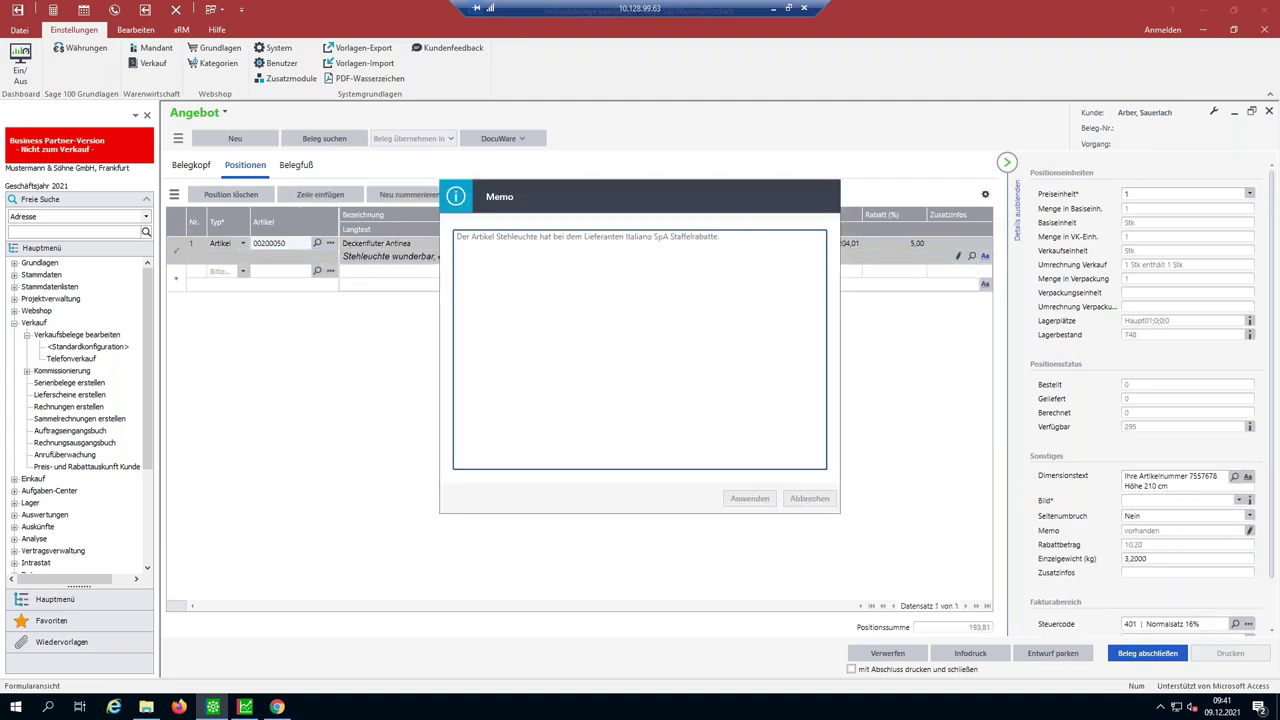
{"action": "left_click", "coordinate": [810, 498]}
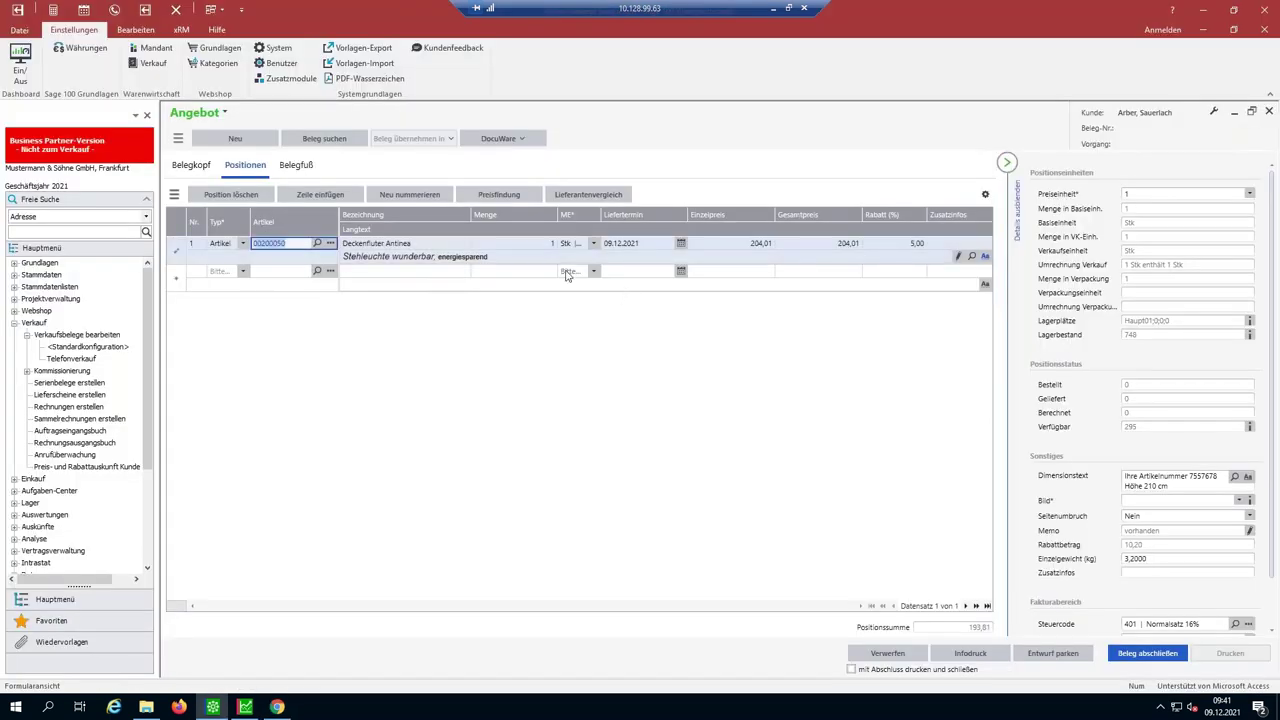
- Set the Deckenfluter Antinea quantity to 5 and finalise the offer
{"action": "left_click", "coordinate": [549, 245]}
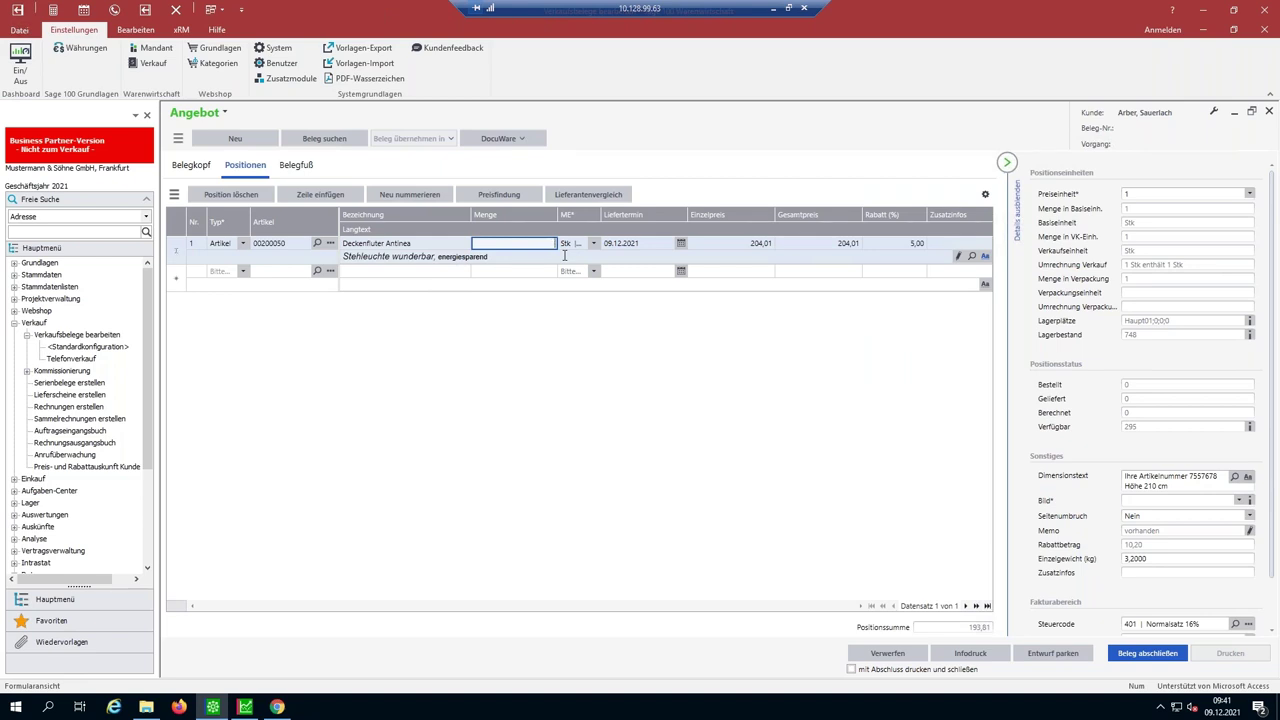
{"action": "type", "text": "5"}
{"action": "key", "text": "Tab"}
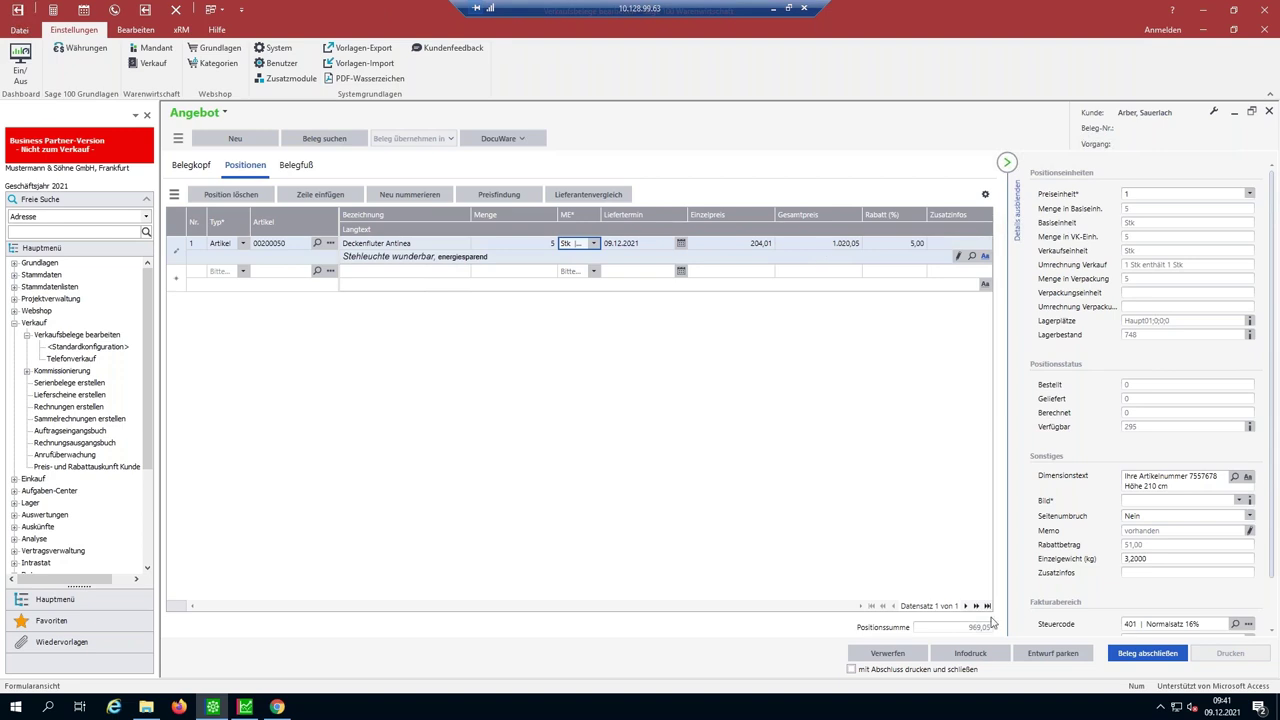
{"action": "left_click", "coordinate": [1128, 655]}
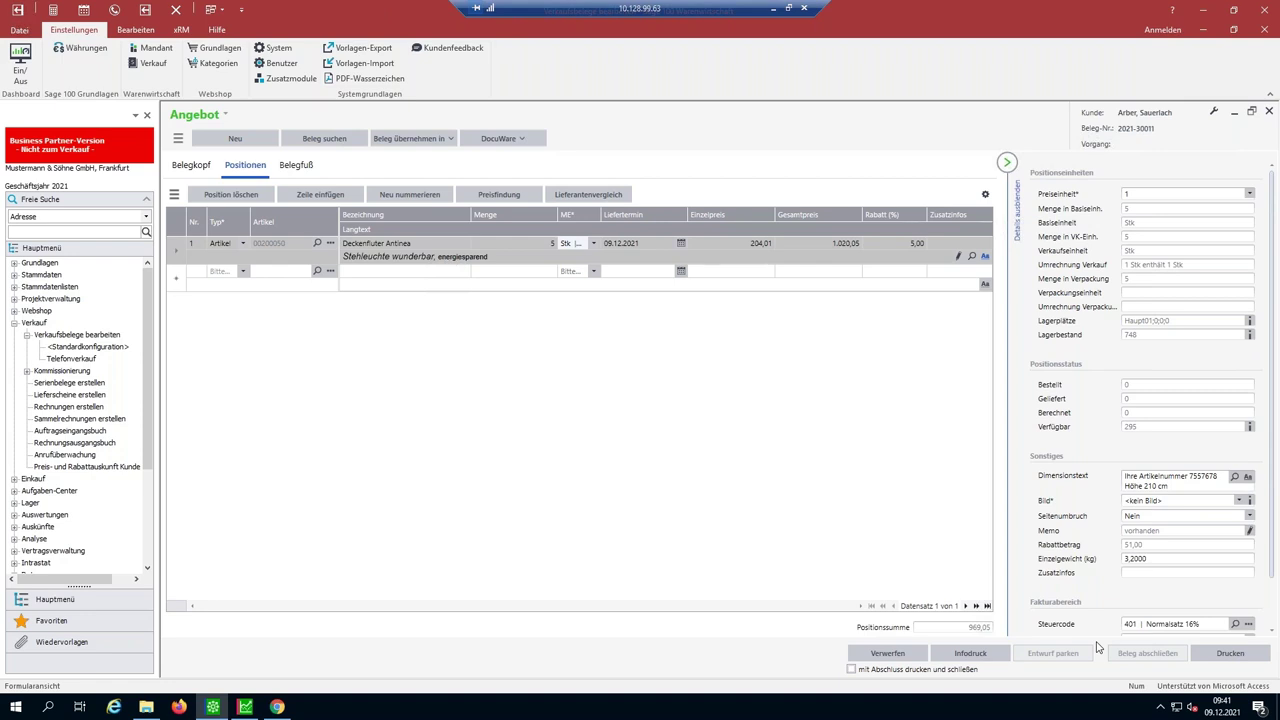
- Print Angebot 2021-30011 through Auftragsdruck mit Vorschau and close the preview
{"action": "left_click", "coordinate": [1211, 657]}
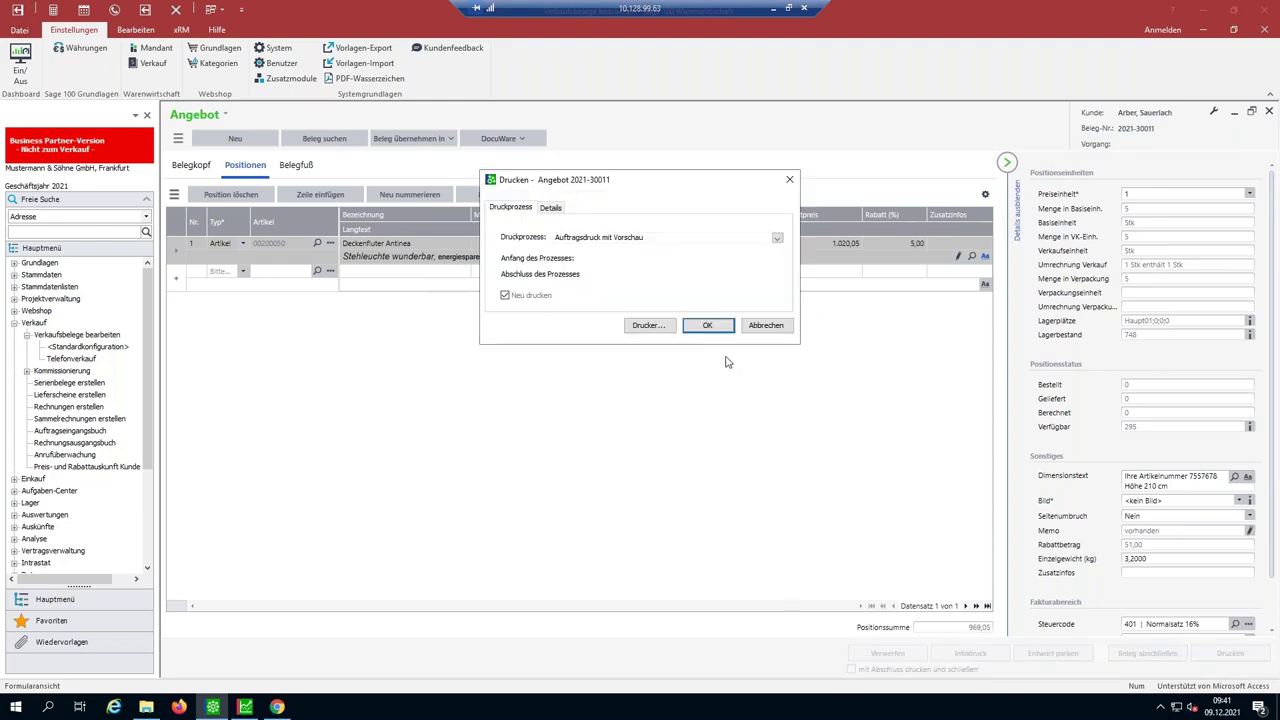
{"action": "left_click", "coordinate": [705, 330]}
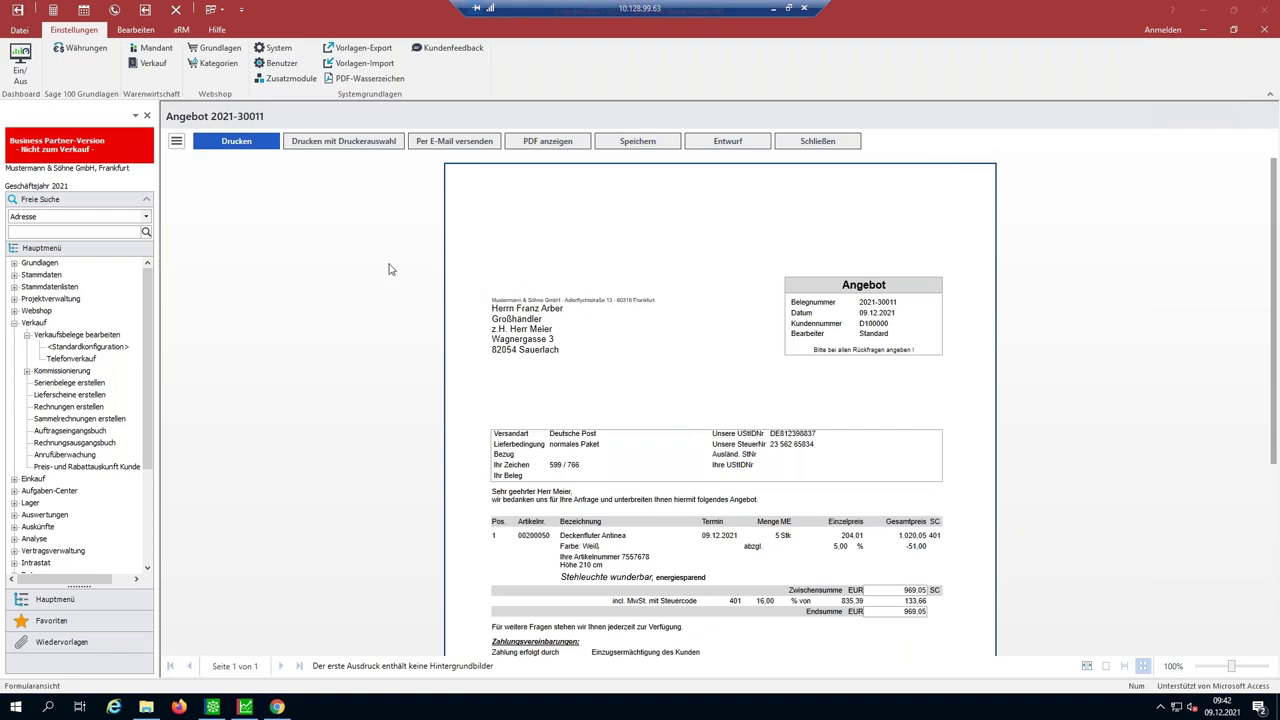
{"action": "left_click", "coordinate": [458, 142]}
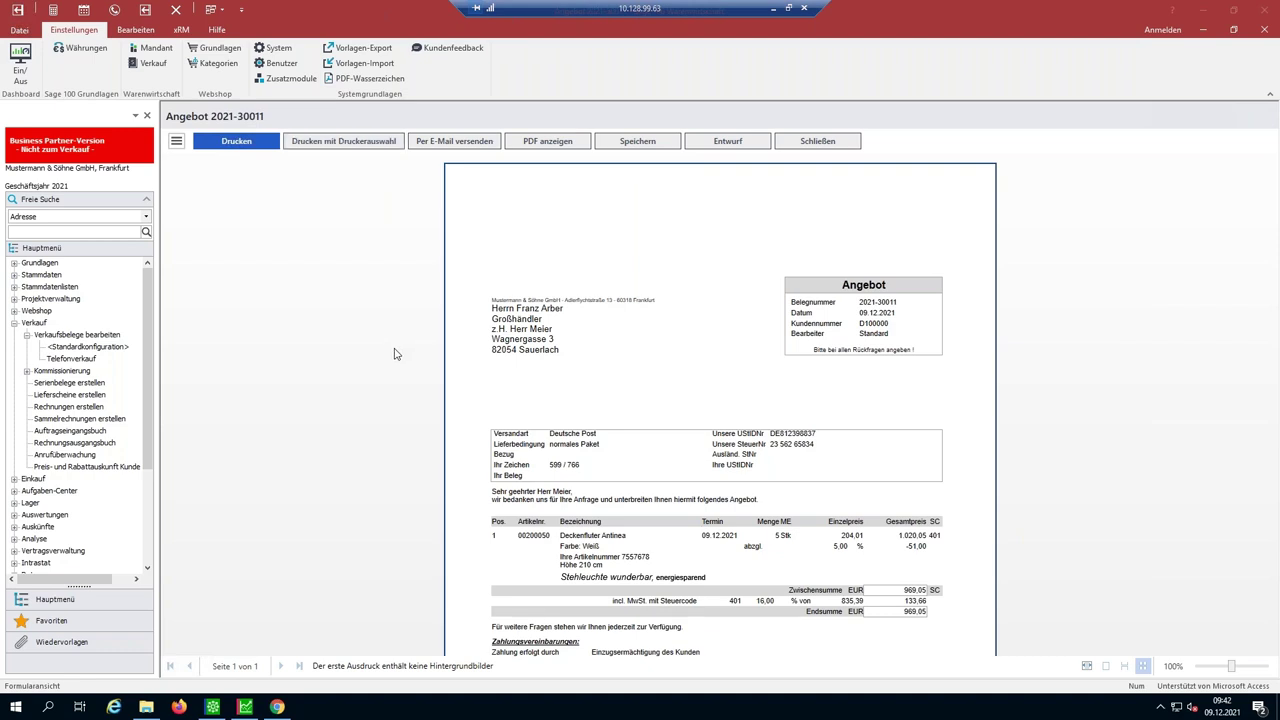
{"action": "left_click", "coordinate": [400, 384]}
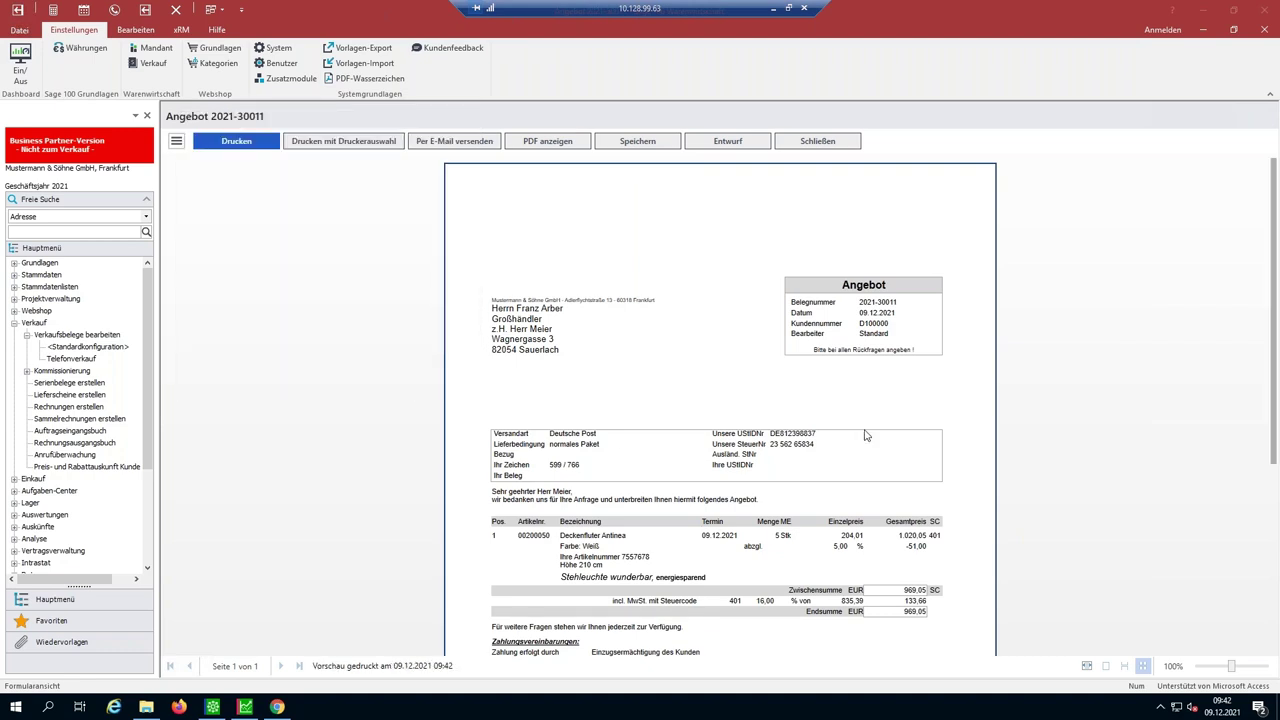
{"action": "left_click", "coordinate": [826, 143]}
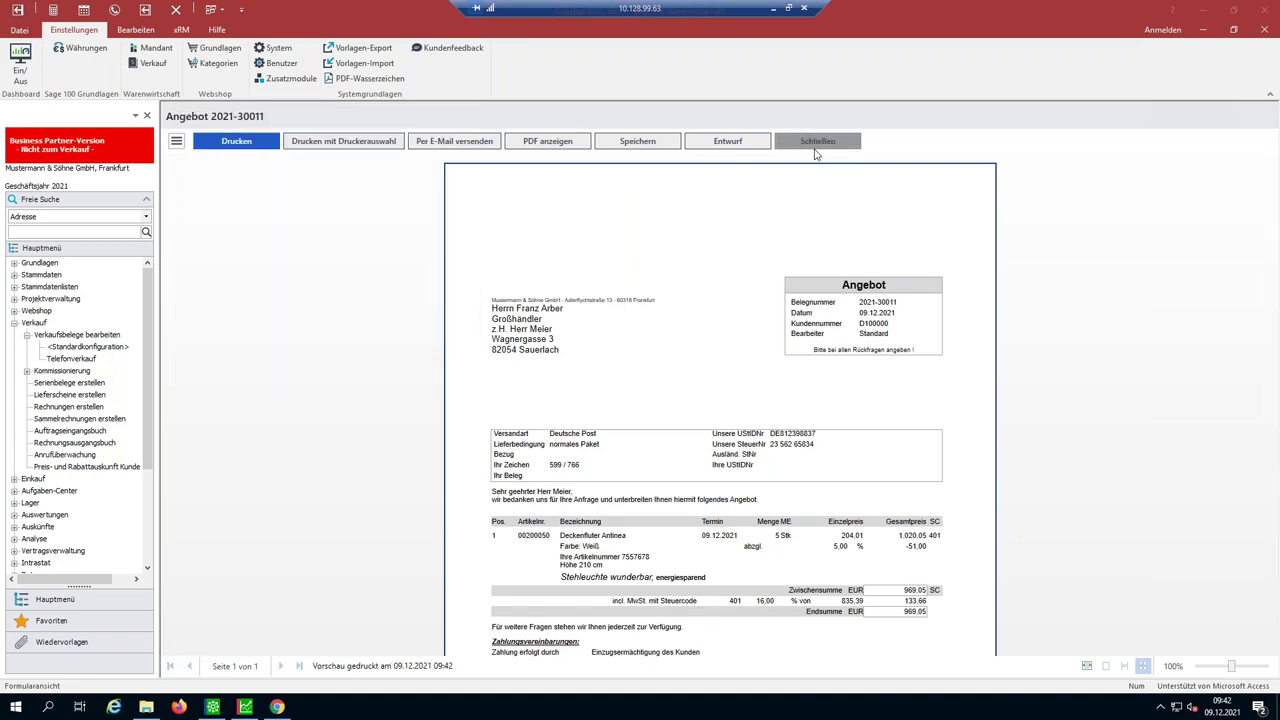
- Open the 09.12.2021 Angebot in Belege Sage and check gross 969,05 and net 835,39
{"action": "left_click", "coordinate": [279, 707]}
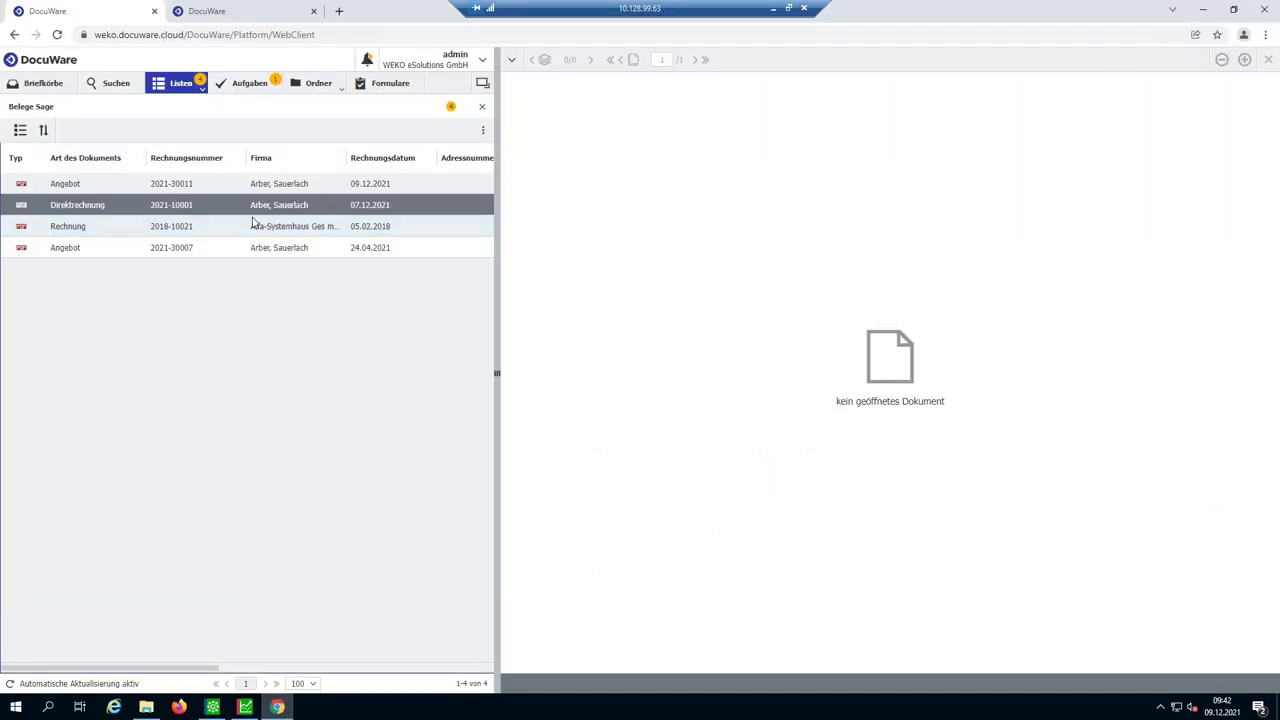
{"action": "left_click", "coordinate": [211, 188]}
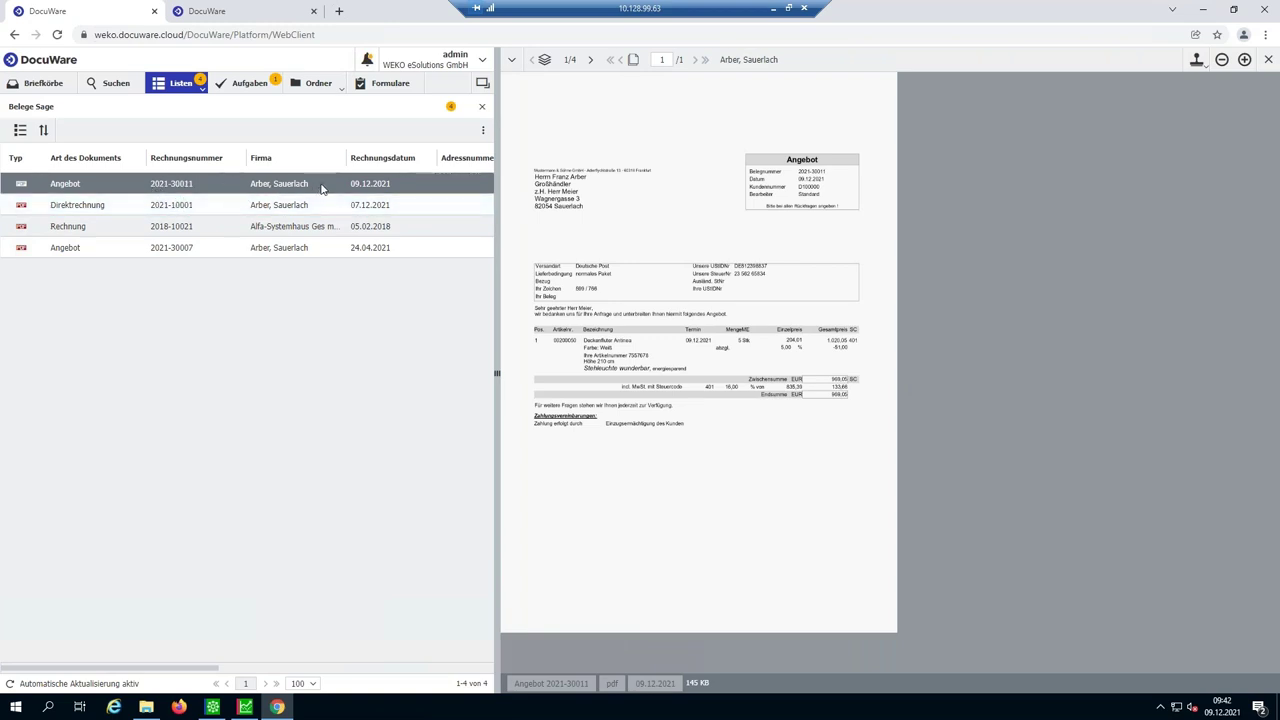
{"action": "left_click_drag", "start_coordinate": [210, 668], "coordinate": [340, 655]}
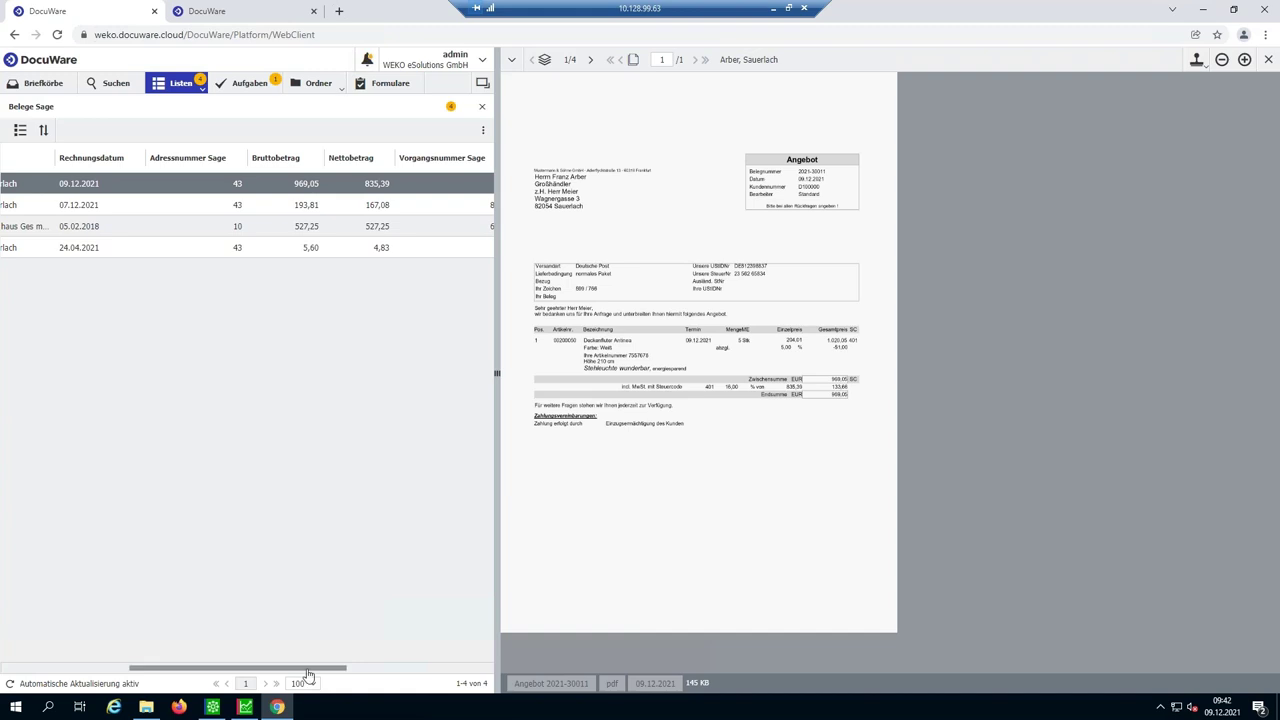
{"action": "left_click_drag", "start_coordinate": [309, 667], "coordinate": [90, 715]}
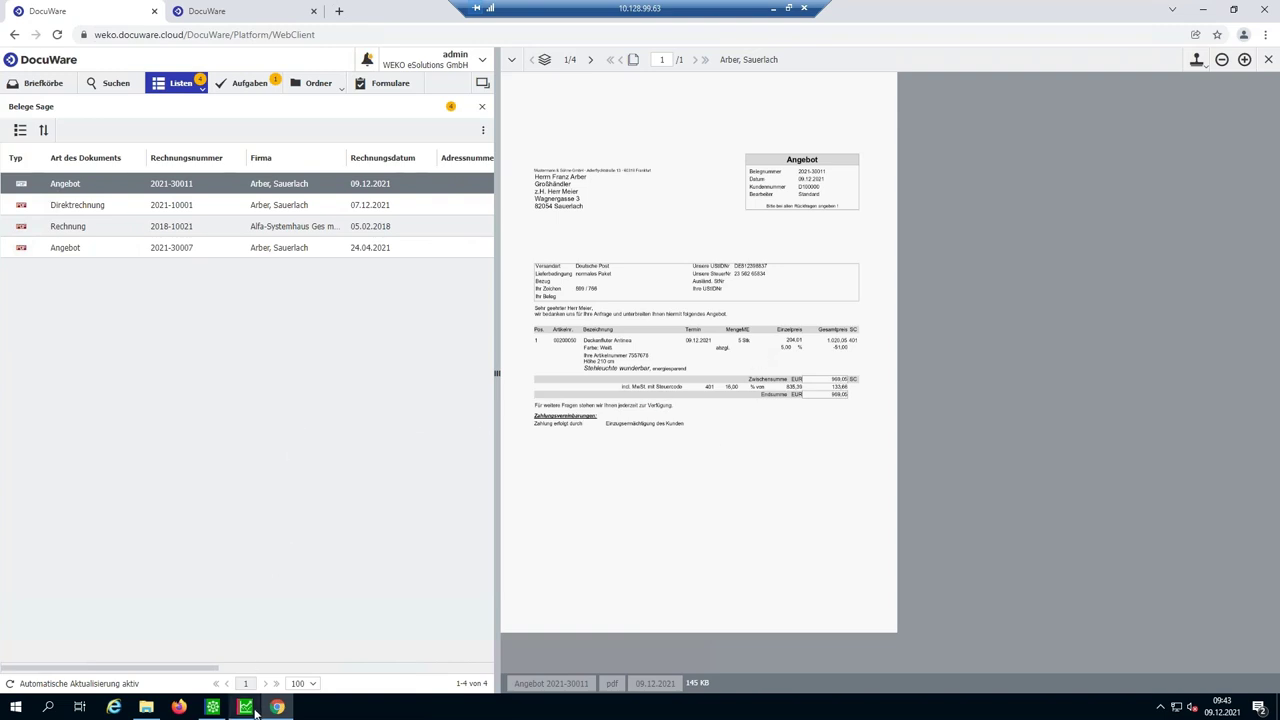
{"action": "mouse_move", "coordinate": [247, 705]}
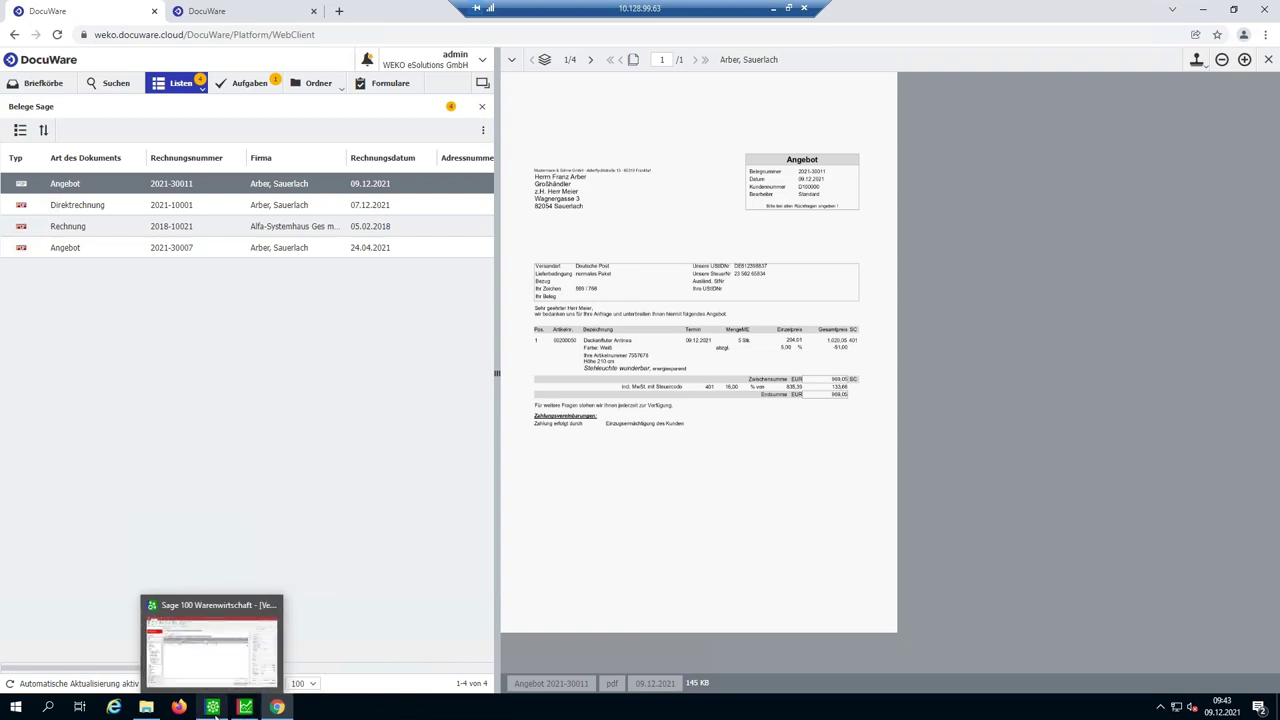
- Convert Angebot 2021-30011 into Rechnung 2021-10005, finalise it and start printing
{"action": "left_click", "coordinate": [213, 707]}
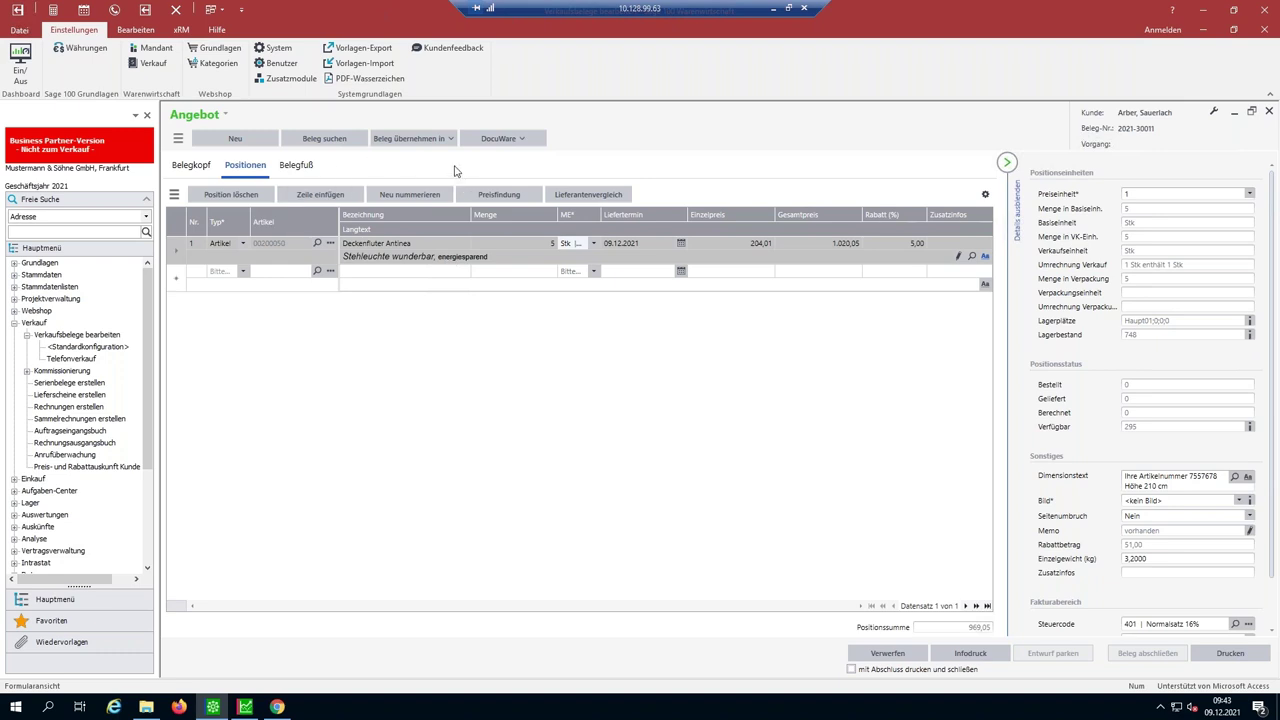
{"action": "left_click", "coordinate": [423, 140]}
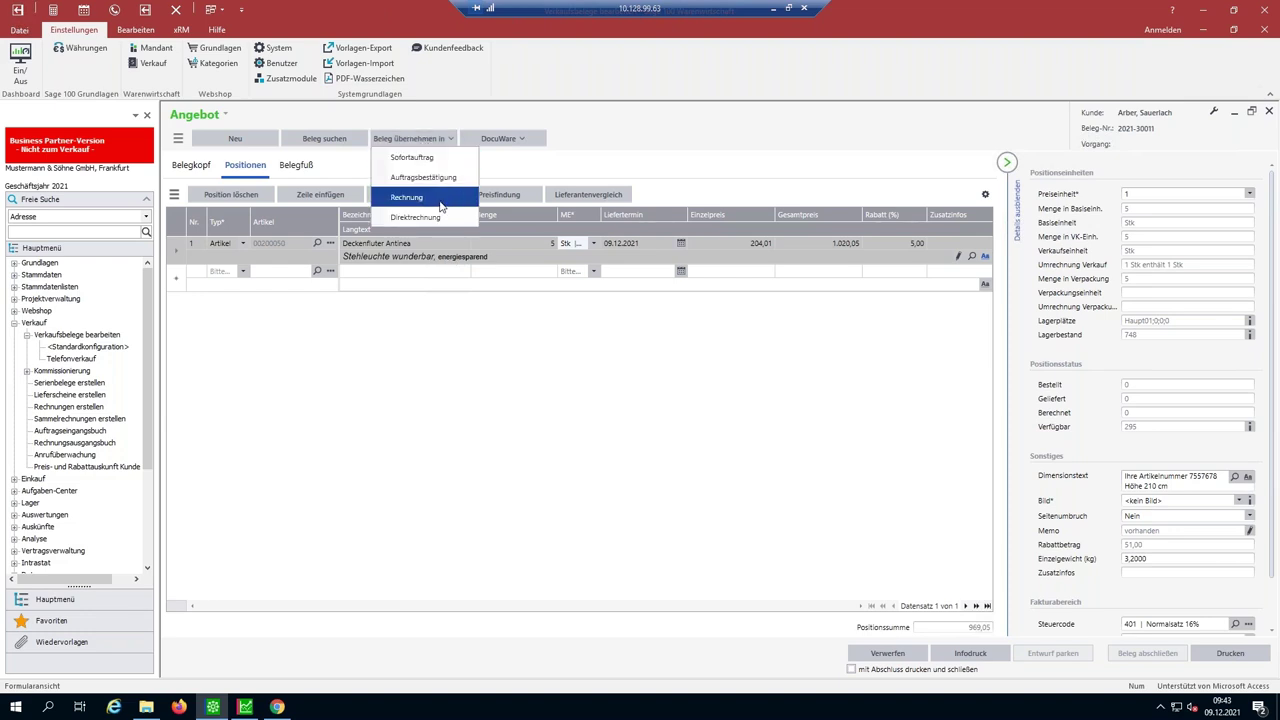
{"action": "left_click", "coordinate": [437, 199]}
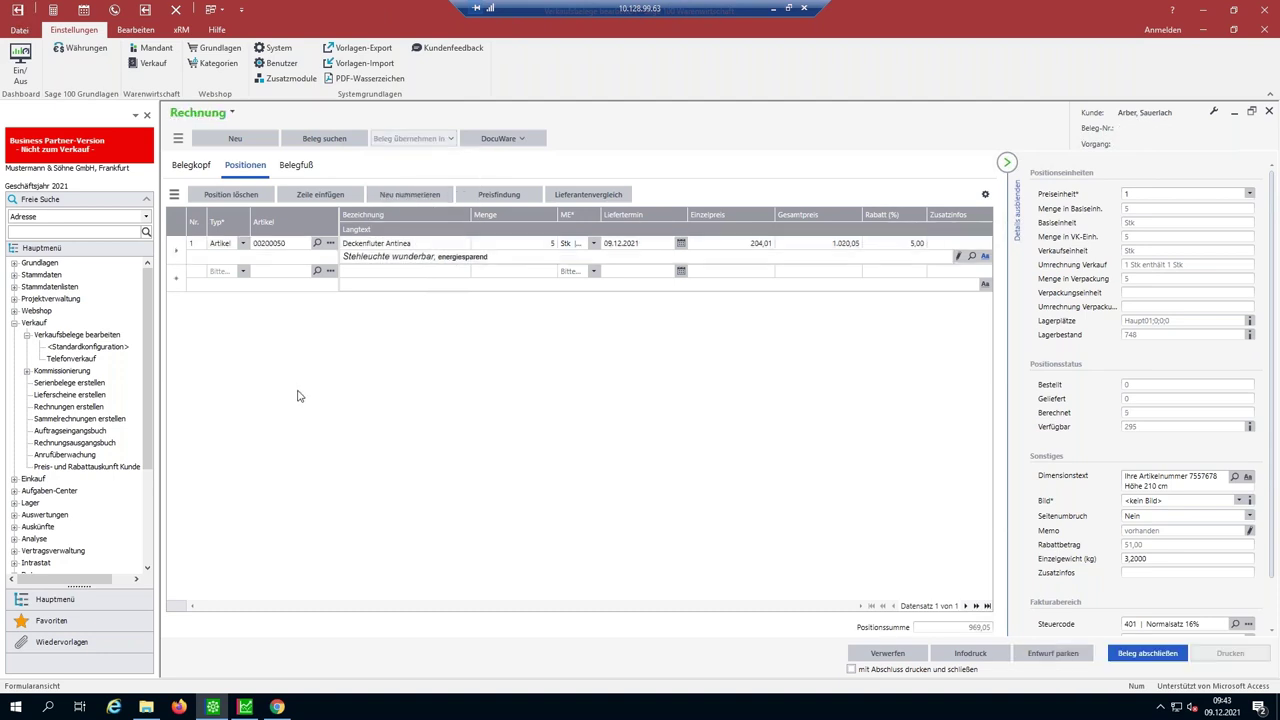
{"action": "left_click", "coordinate": [1145, 653]}
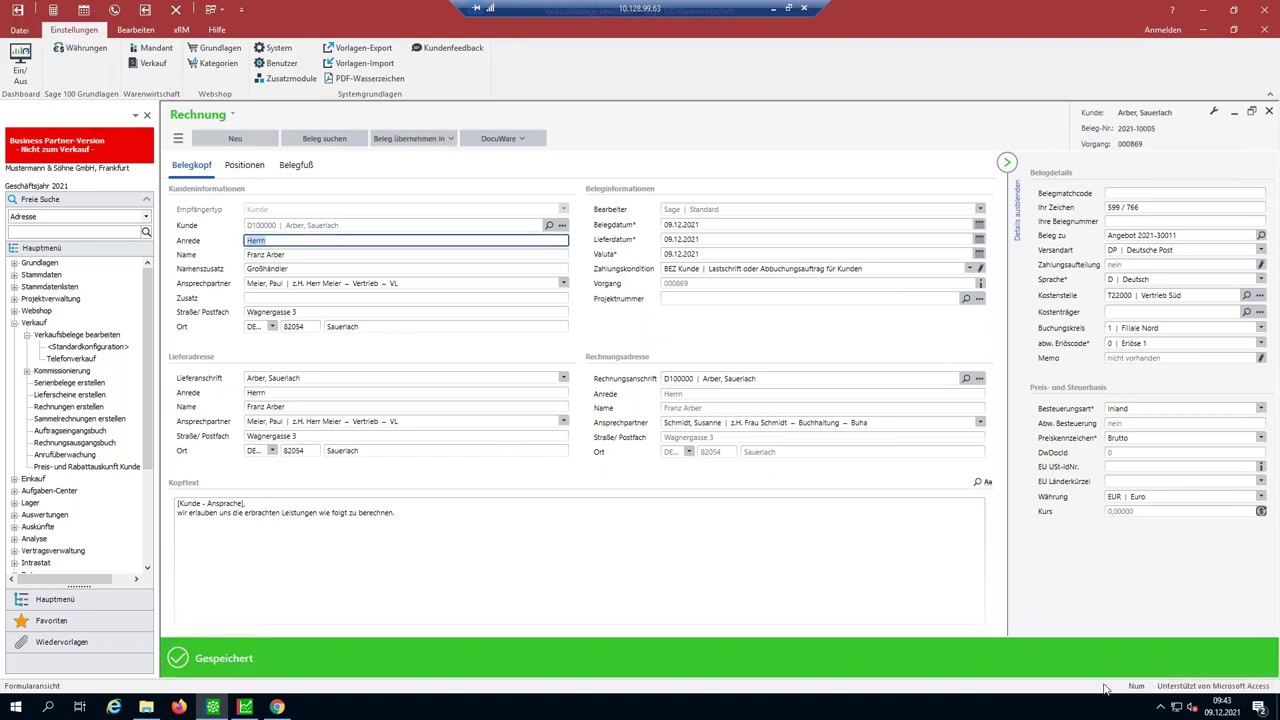
{"action": "left_click", "coordinate": [1228, 654]}
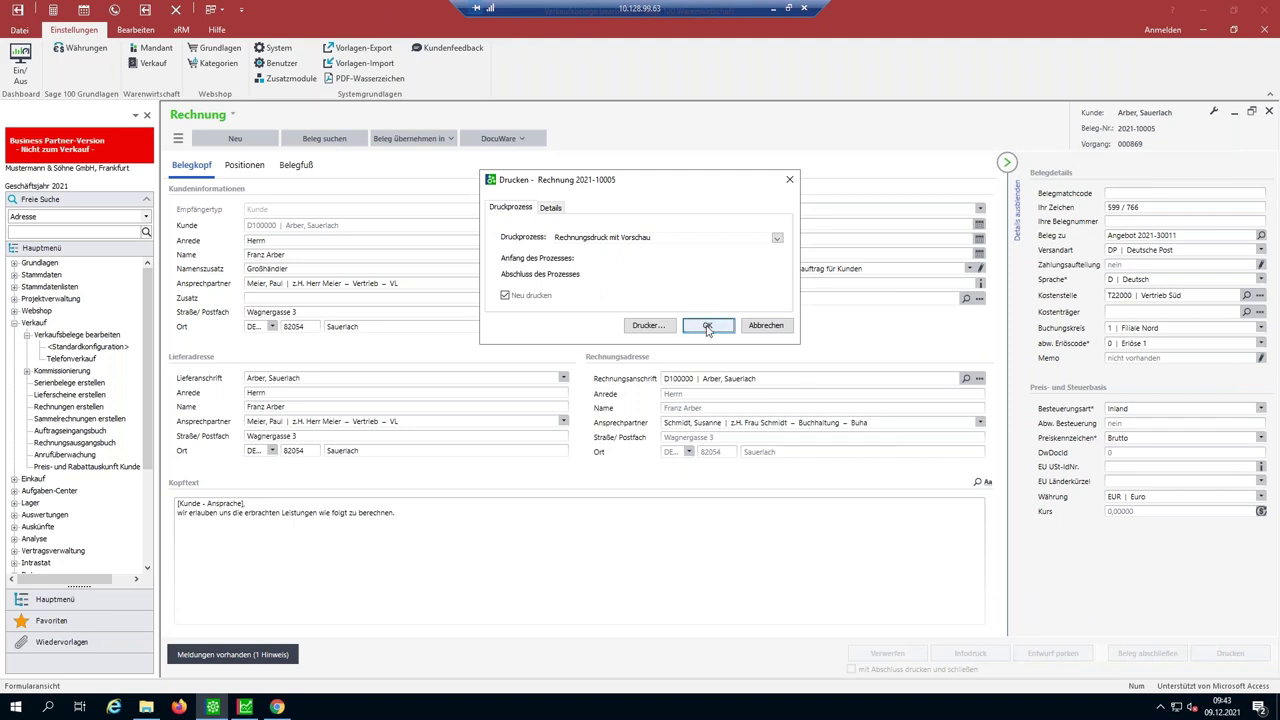
- Print invoice 2021-10005 from its preview using 'Drucken mit Druckerauswahl', then close the Drucken dialog
{"action": "left_click", "coordinate": [705, 325]}
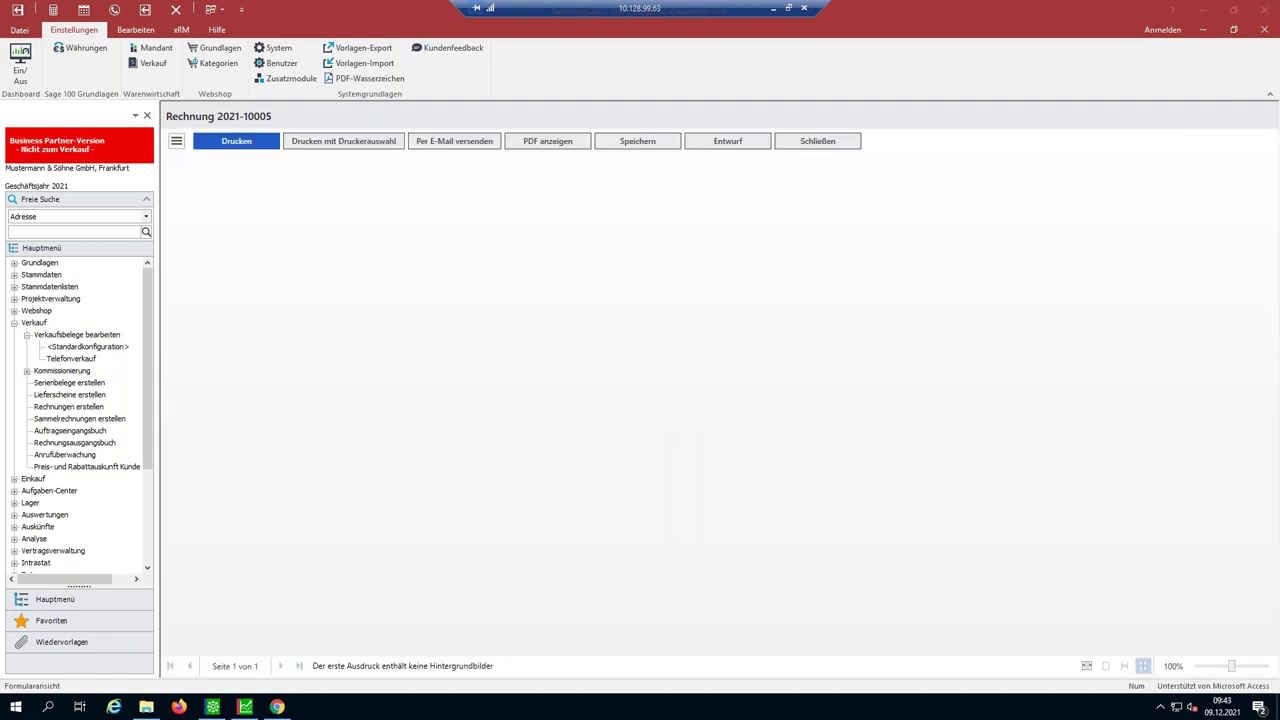
{"action": "left_click", "coordinate": [335, 143]}
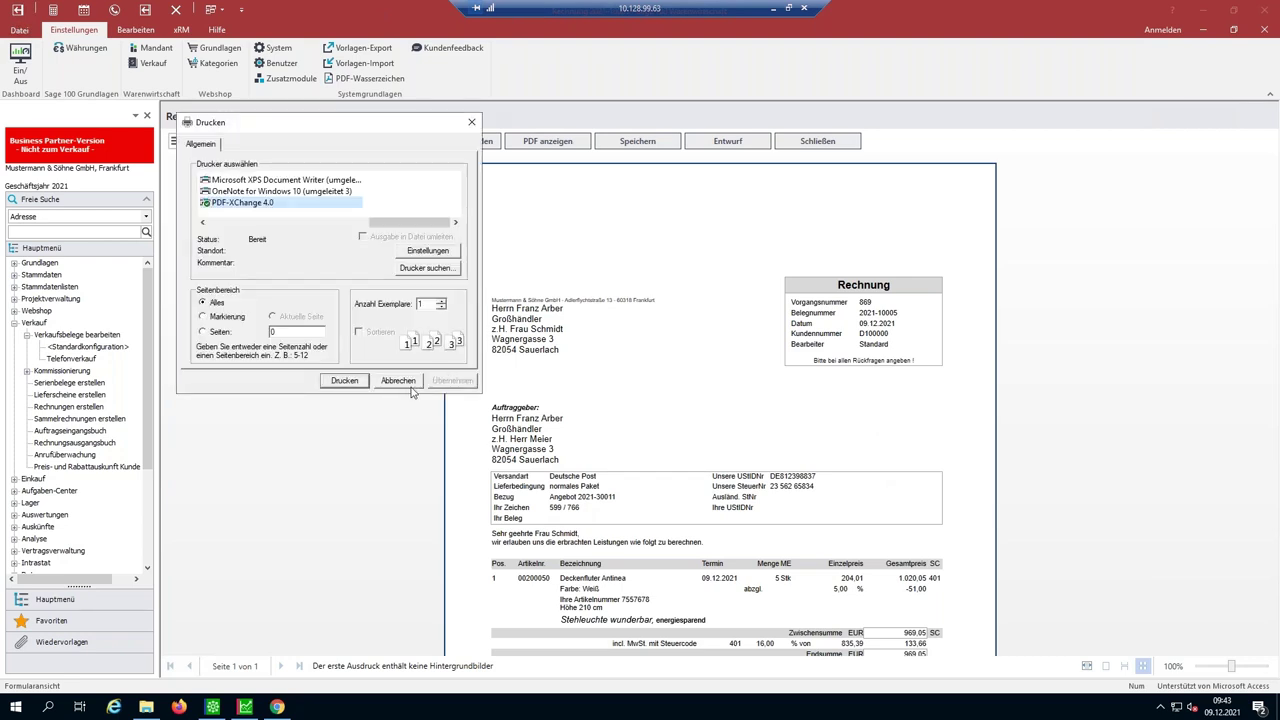
{"action": "left_click", "coordinate": [408, 385]}
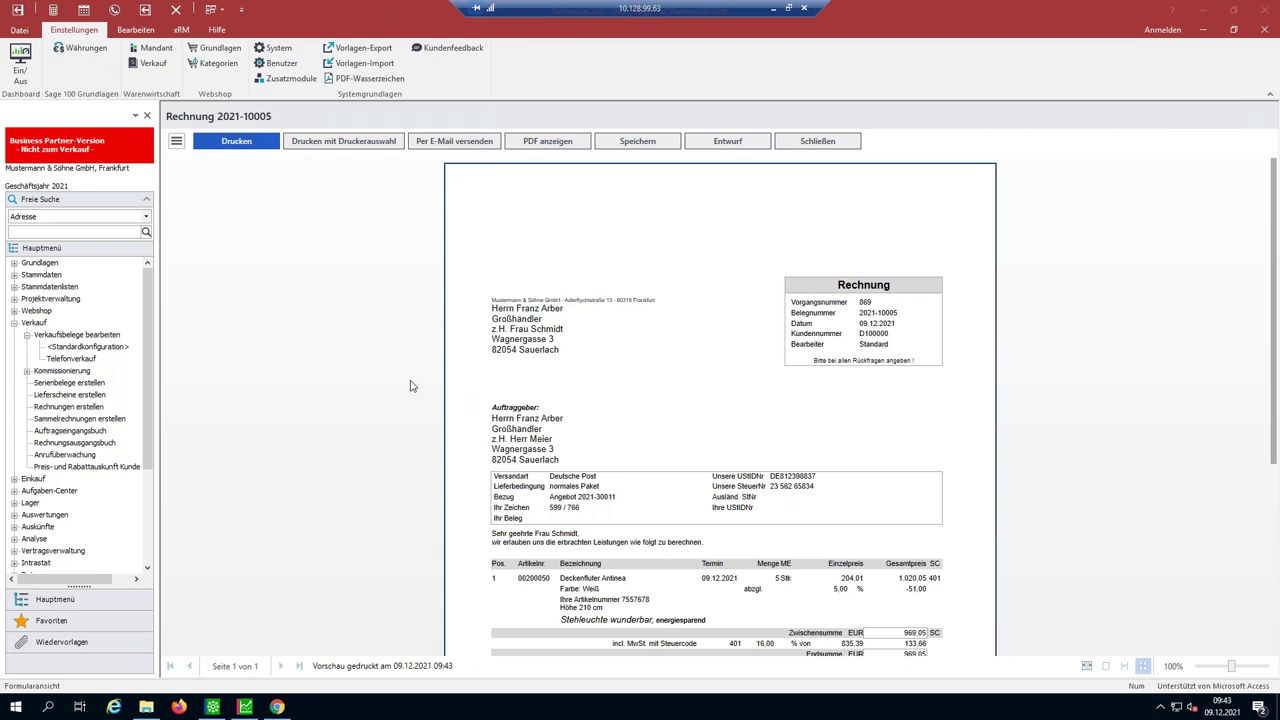
- Preview Rechnung 2021-10005 for the Sauerlach customer from DocuWare's Belege Sage list, then minimize the session
{"action": "left_click", "coordinate": [277, 707]}
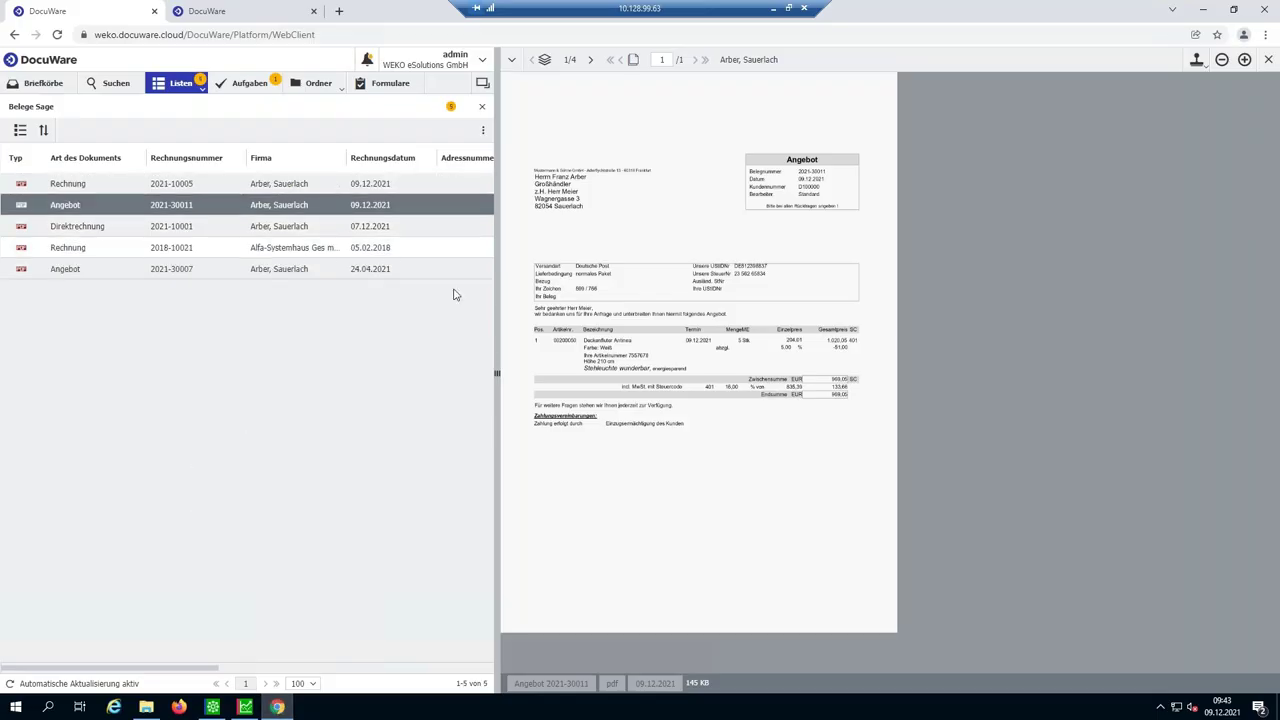
{"action": "double_click", "coordinate": [62, 185]}
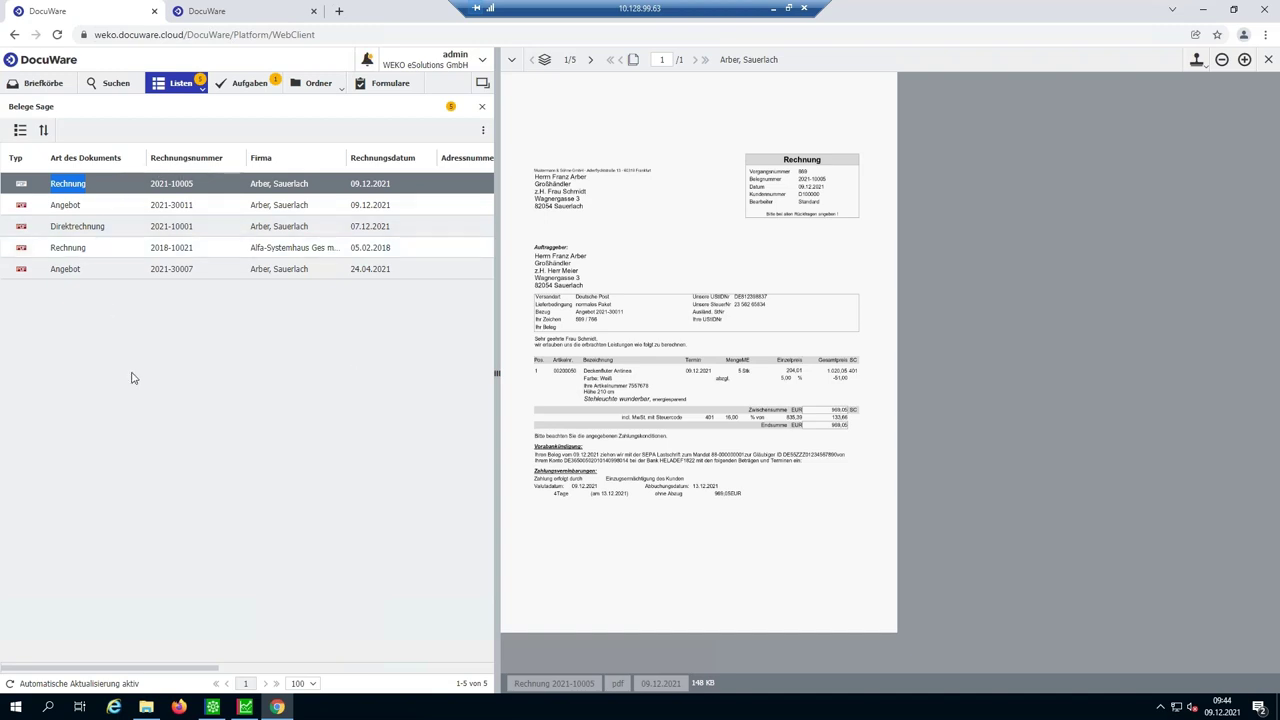
{"action": "left_click", "coordinate": [774, 9]}
- Open the 'Ihre Rechnung 2021-10005' DocuWare mail in its own Outlook window
{"action": "mouse_move", "coordinate": [476, 708]}
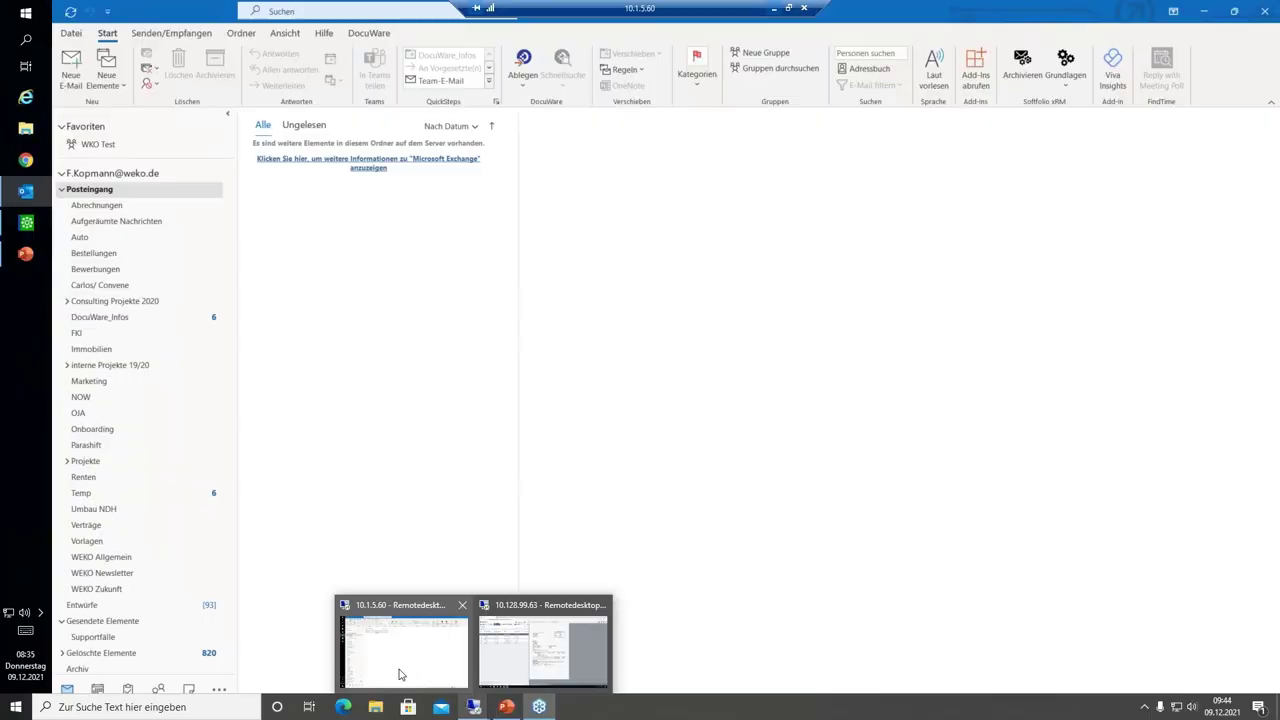
{"action": "left_click", "coordinate": [400, 674]}
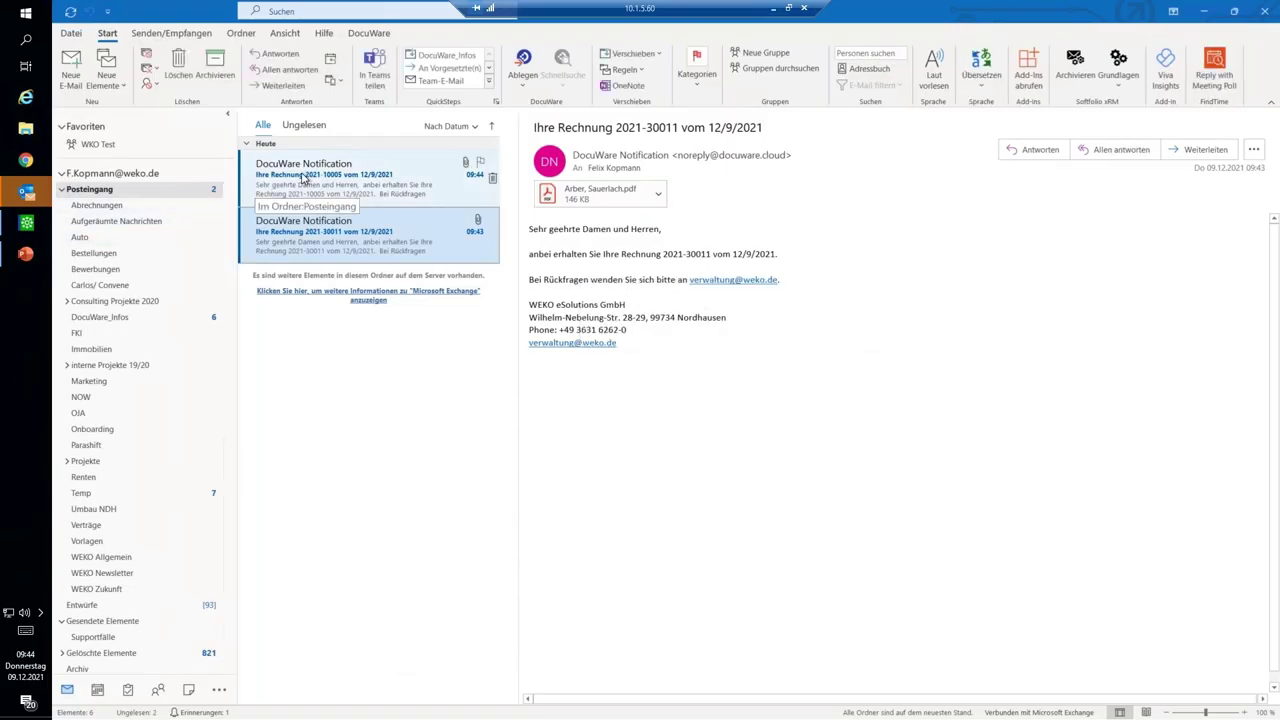
{"action": "left_click", "coordinate": [305, 177]}
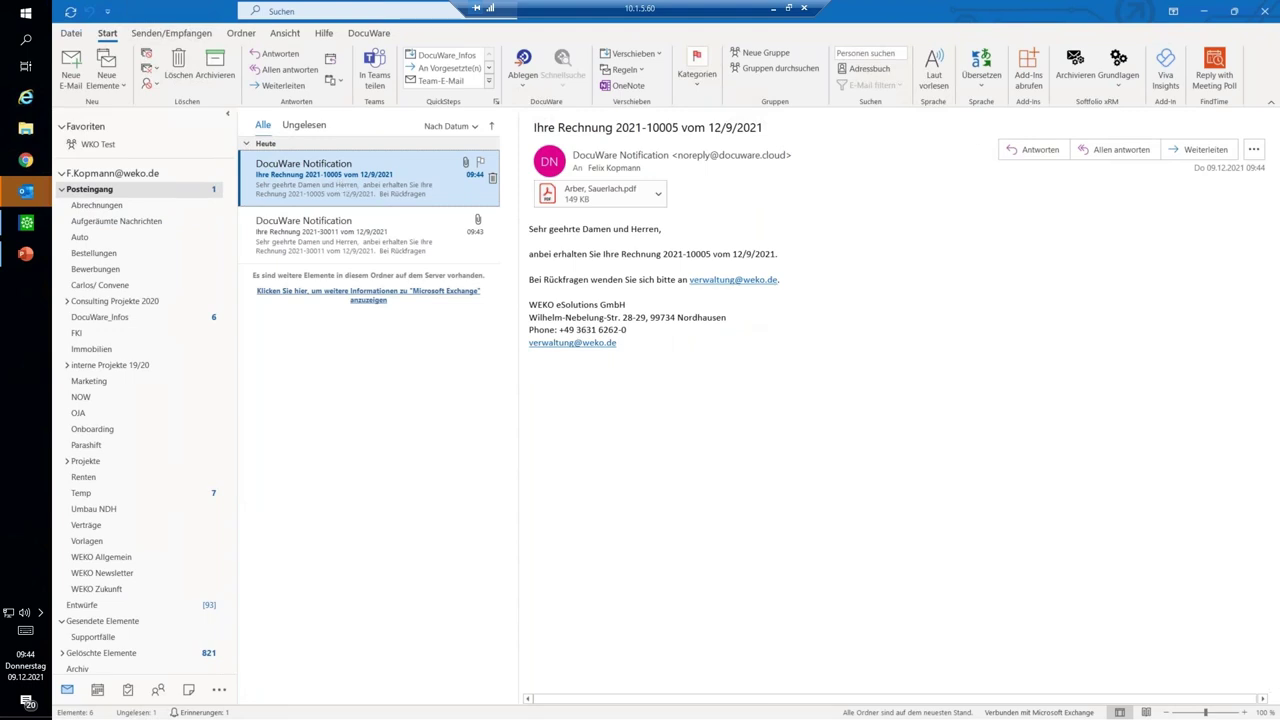
{"action": "double_click", "coordinate": [342, 186]}
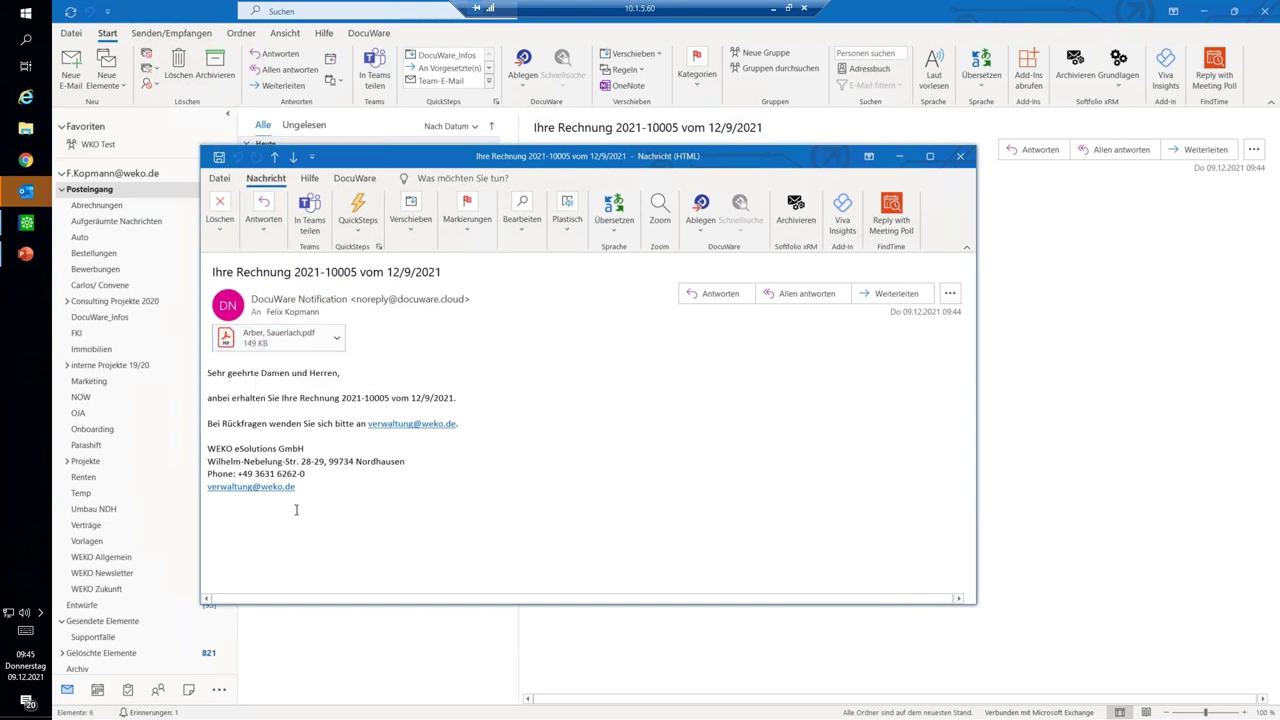
- Check the attached invoice PDF in Acrobat, close it and minimize the Outlook session
{"action": "left_click", "coordinate": [260, 344]}
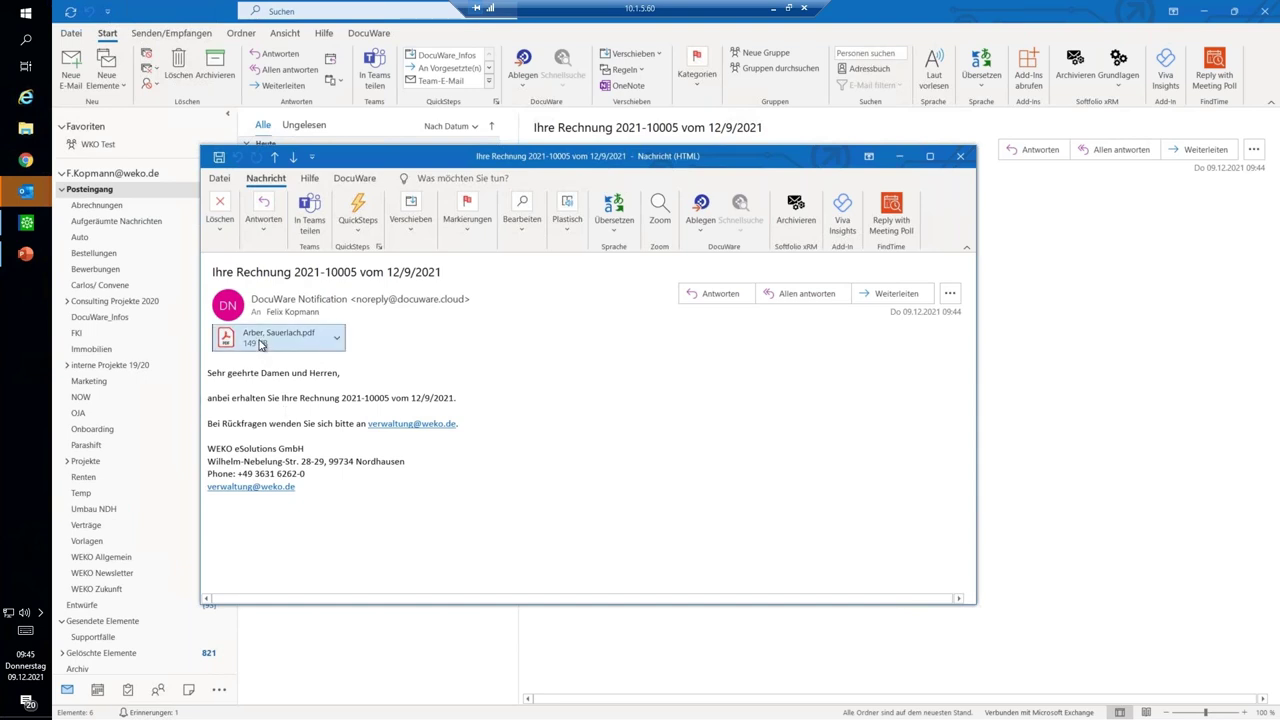
{"action": "double_click", "coordinate": [260, 344]}
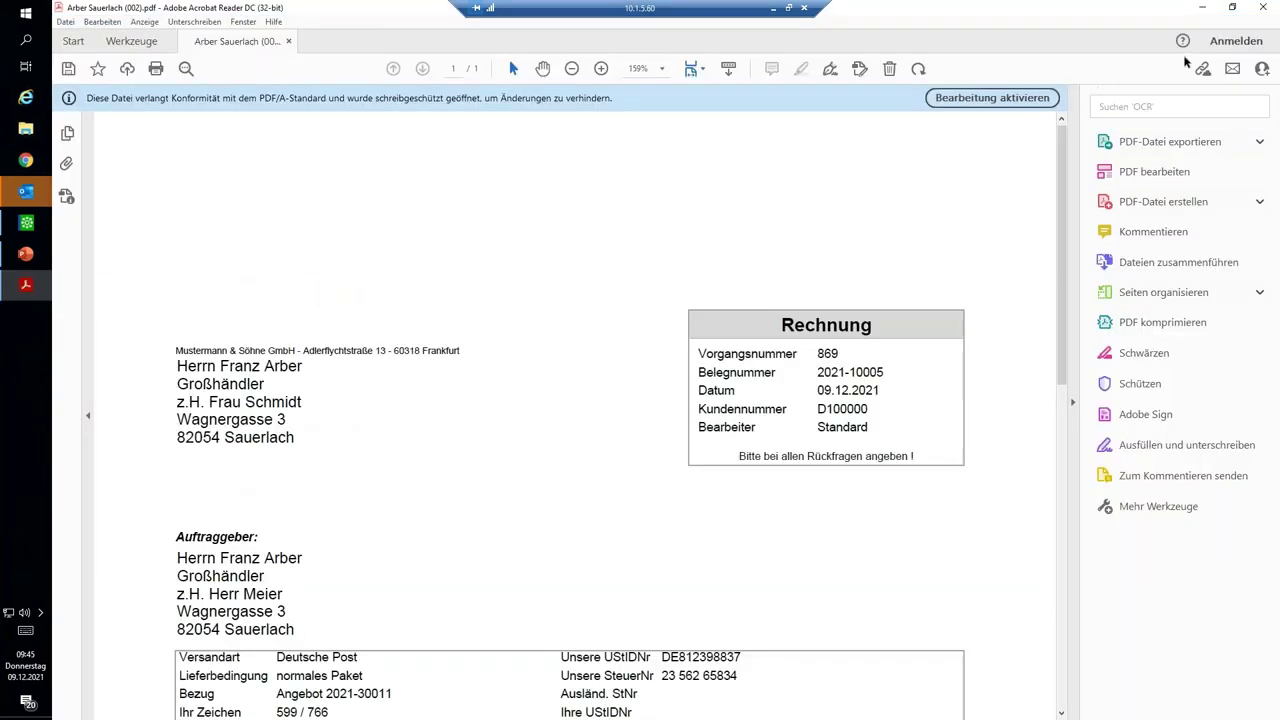
{"action": "left_click", "coordinate": [1262, 8]}
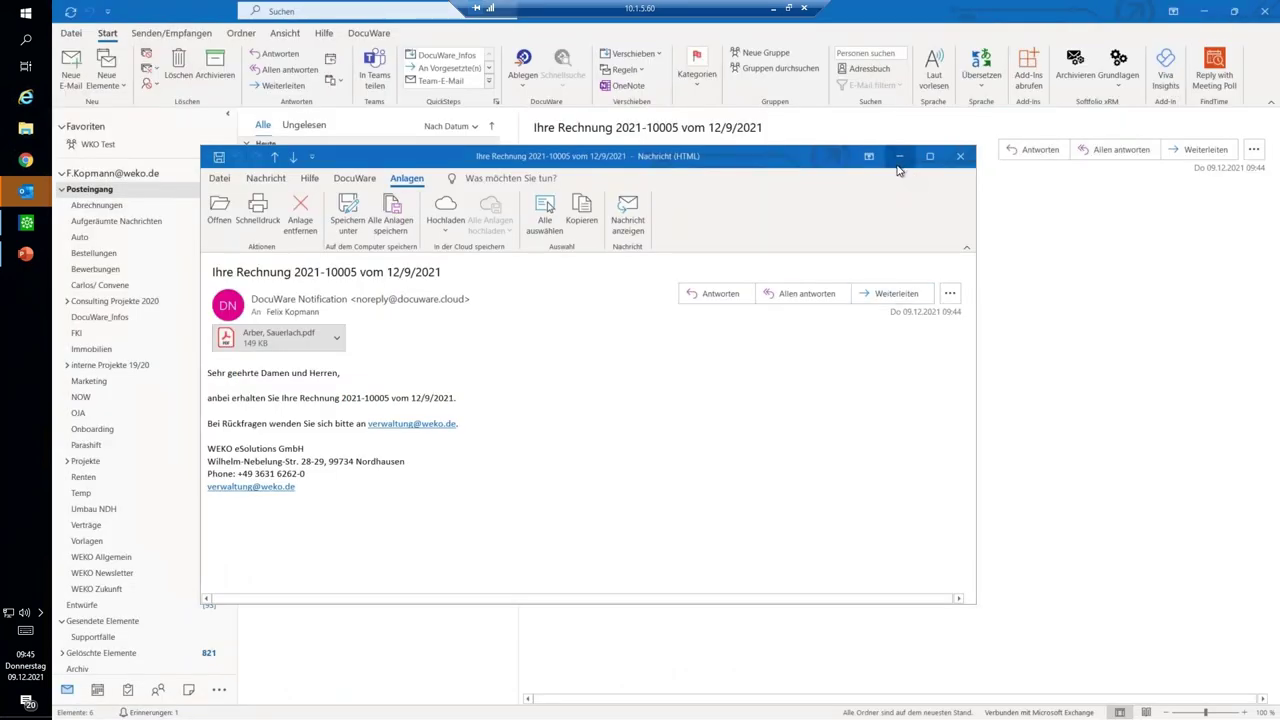
{"action": "left_click", "coordinate": [776, 9]}
- Close the invoice 2021-10005 print preview in Sage 100 and open the invoice's DocuWare menu
{"action": "mouse_move", "coordinate": [476, 706]}
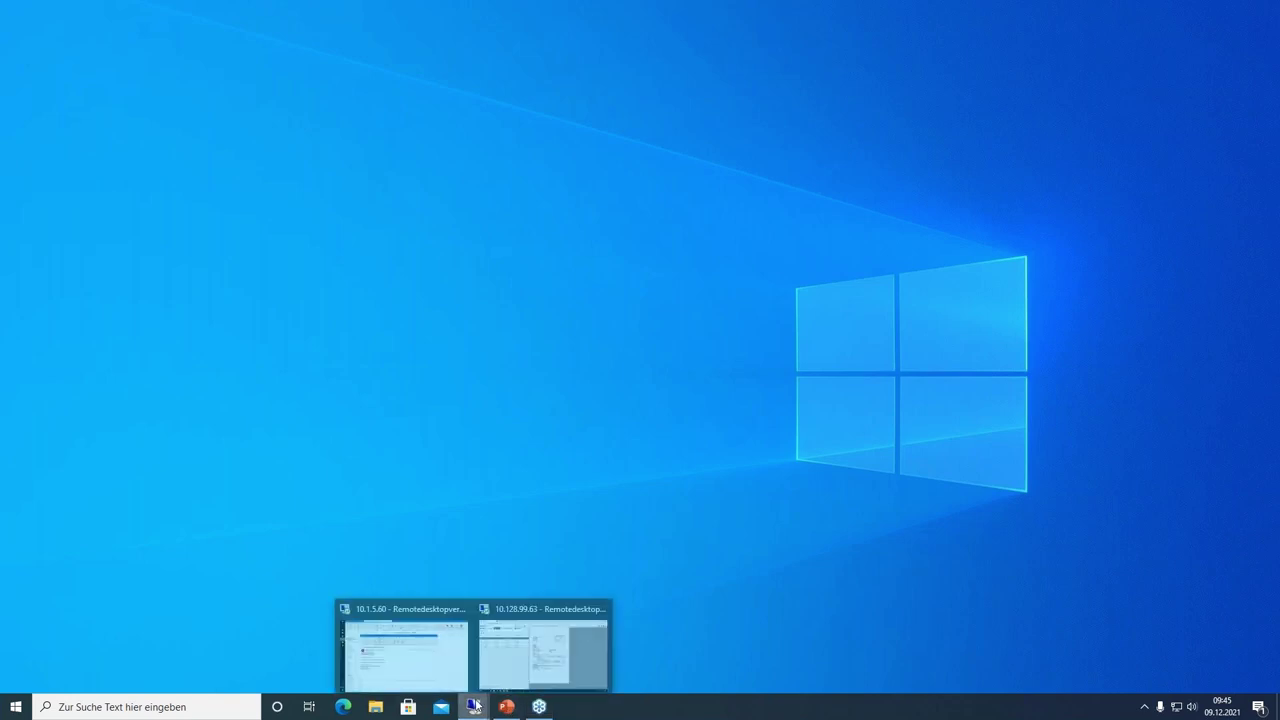
{"action": "mouse_move", "coordinate": [505, 672]}
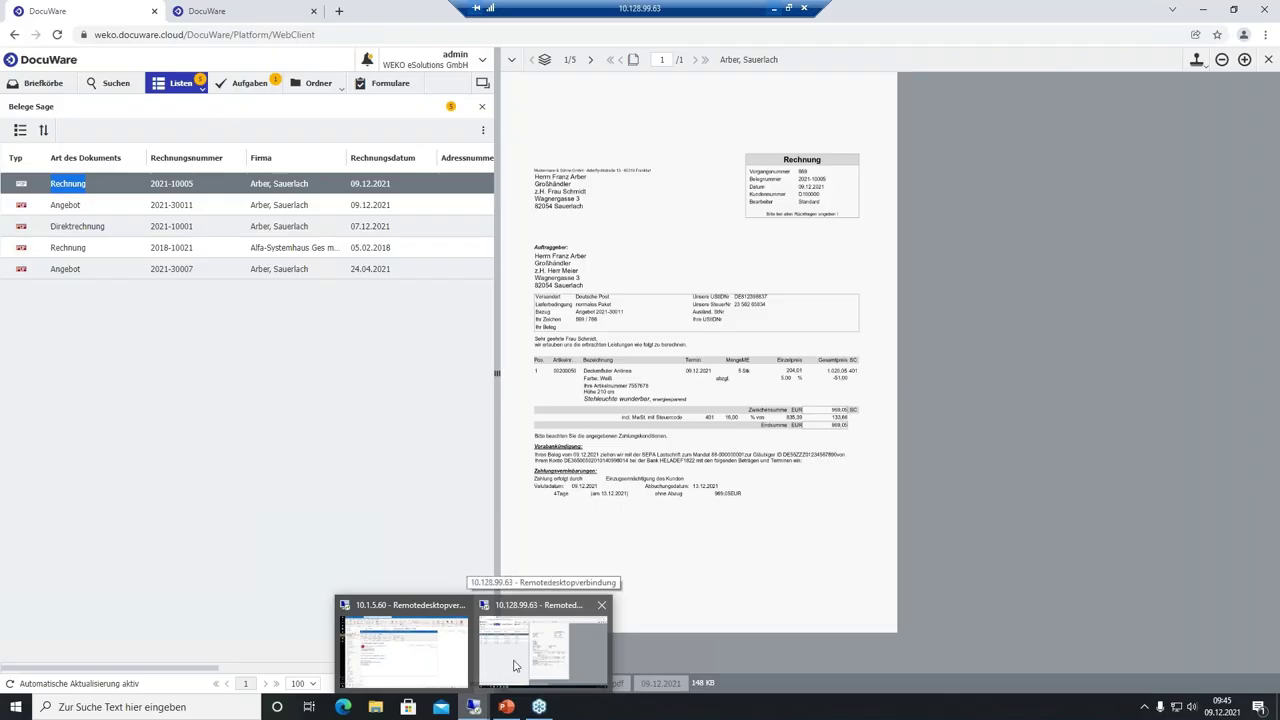
{"action": "left_click", "coordinate": [514, 666]}
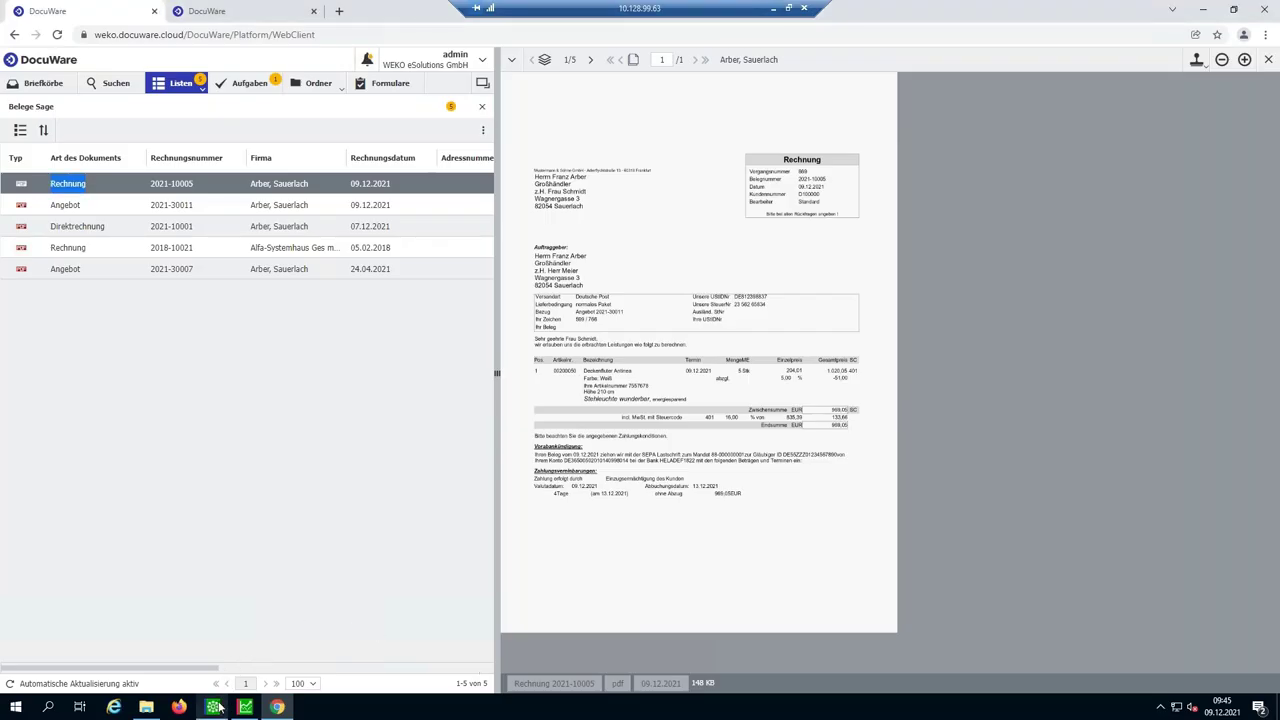
{"action": "left_click", "coordinate": [216, 707]}
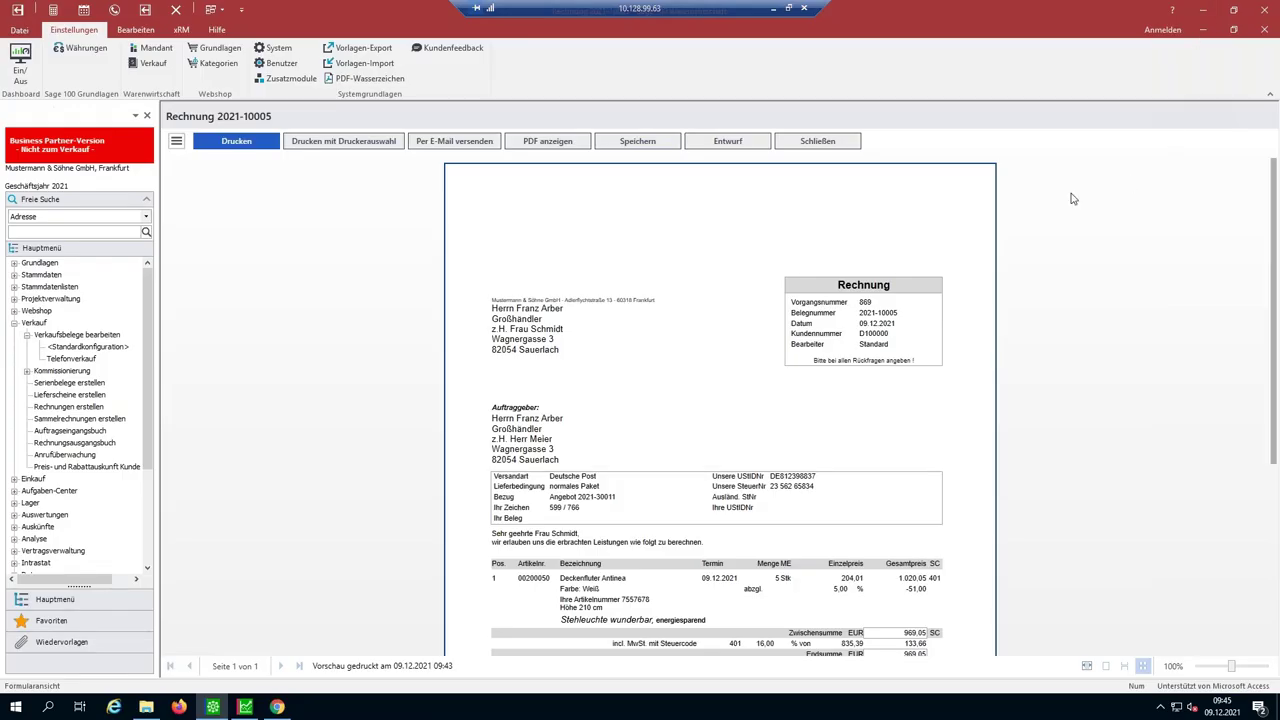
{"action": "left_click", "coordinate": [857, 146]}
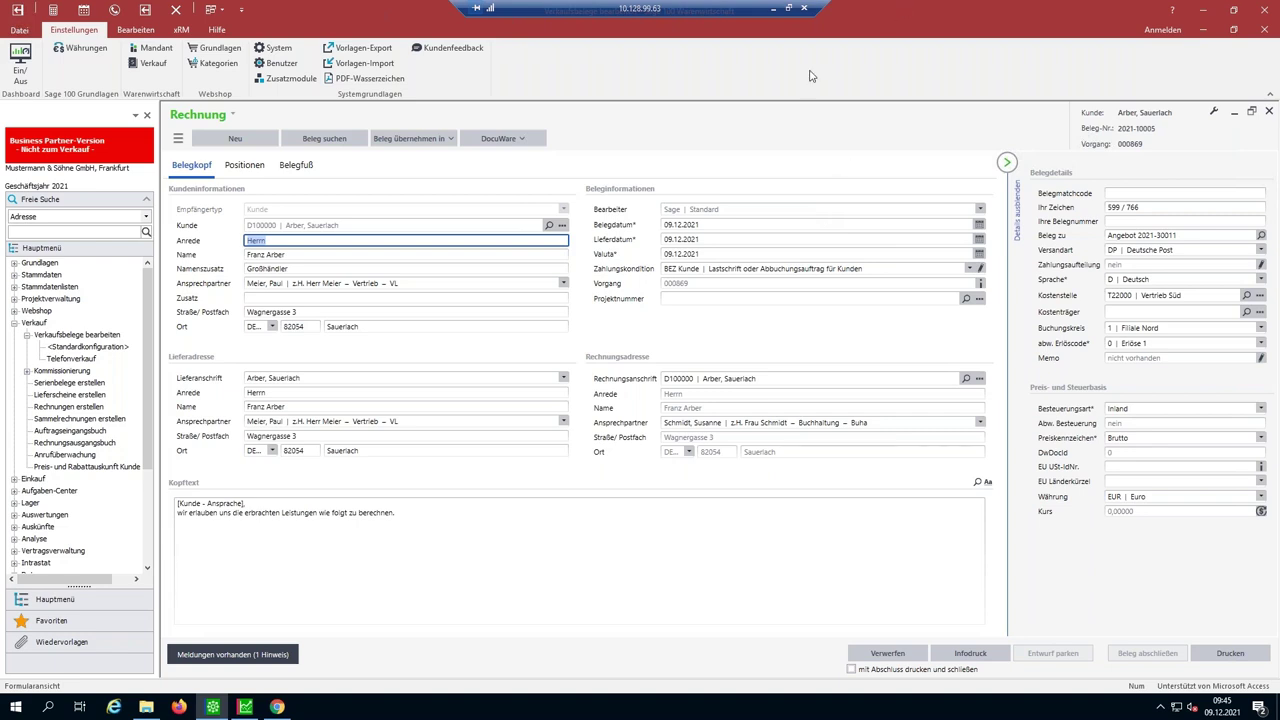
{"action": "left_click", "coordinate": [517, 139]}
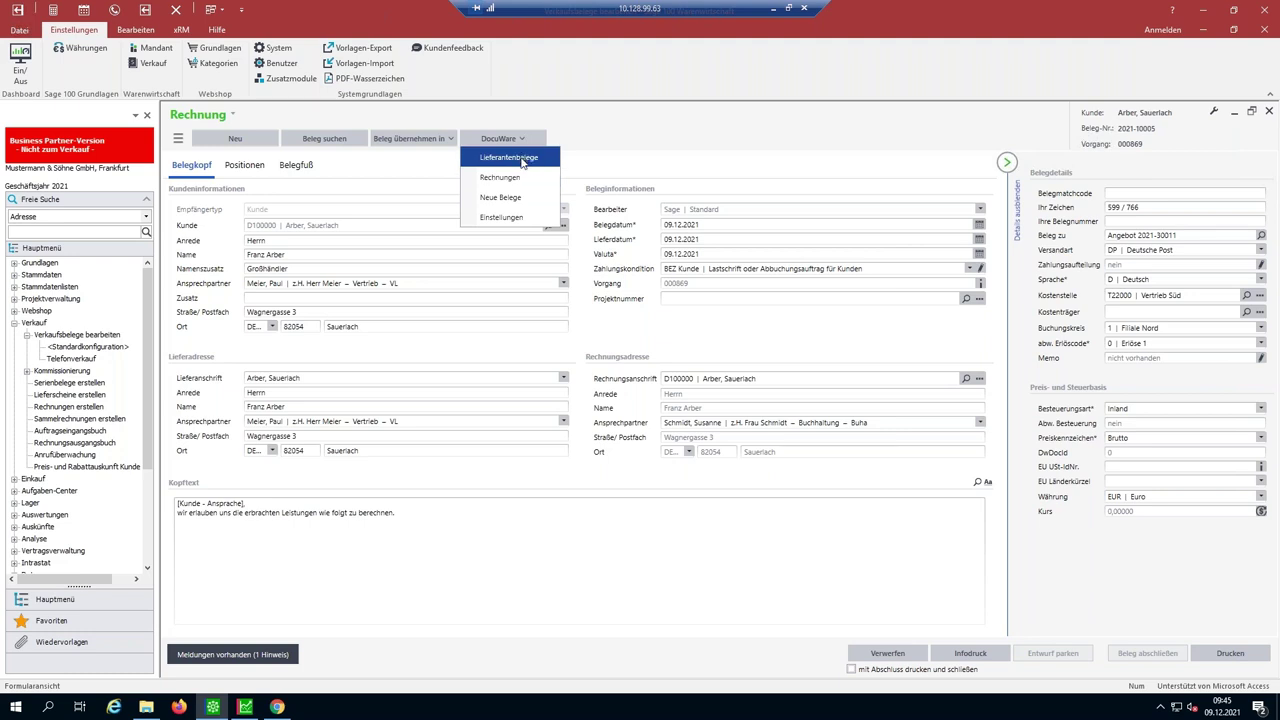
- List the Sauerlach customer's four Lieferantenbelege in DocuWare, then reopen Sage 100's DocuWare menu
{"action": "left_click", "coordinate": [522, 162]}
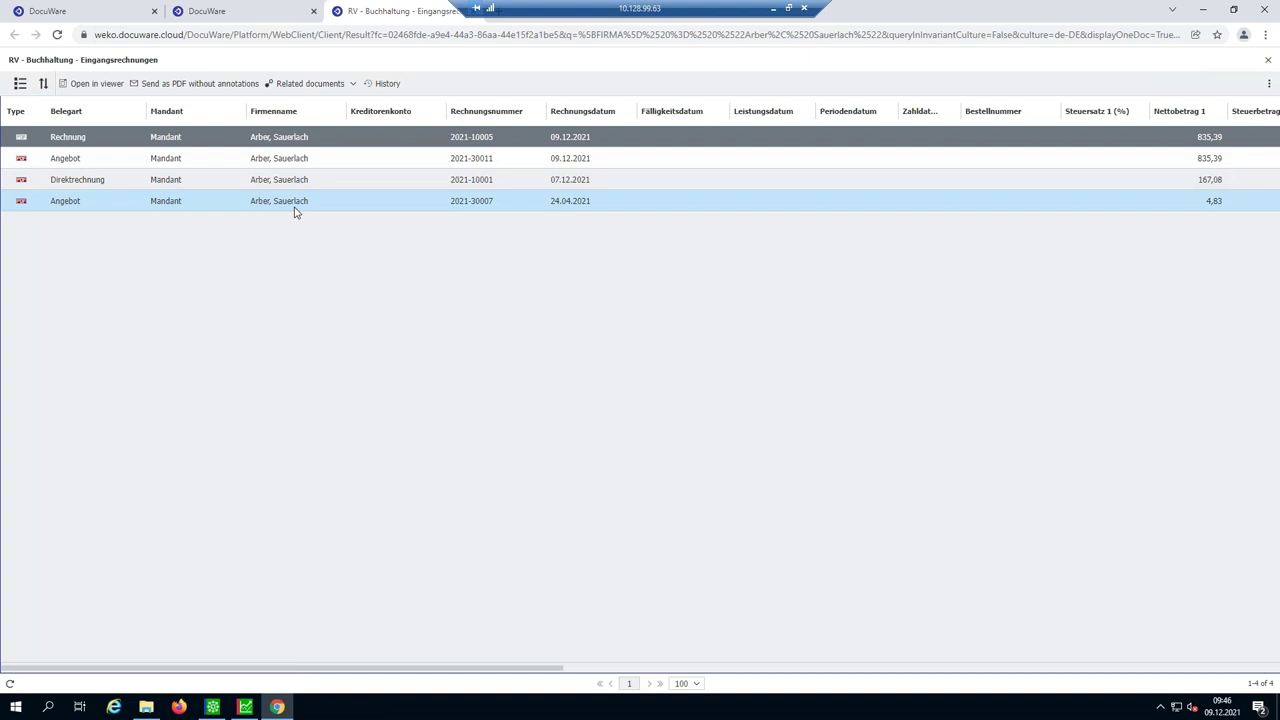
{"action": "left_click", "coordinate": [220, 708]}
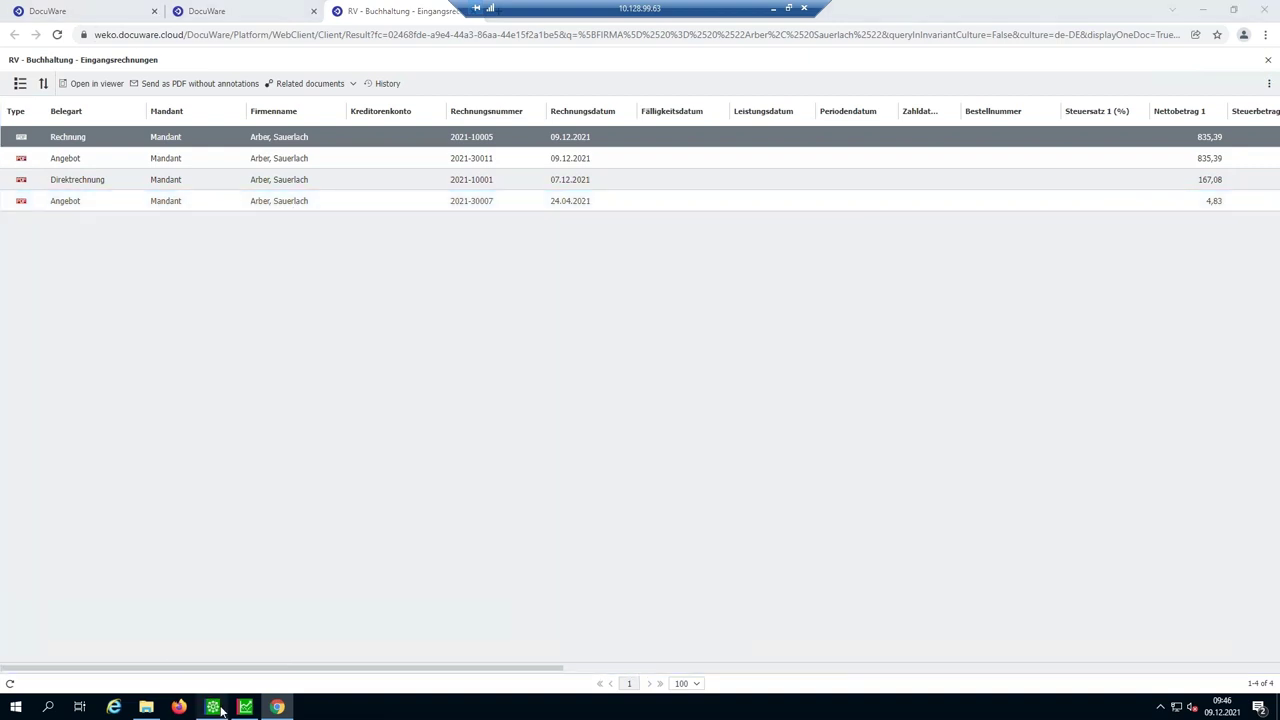
{"action": "left_click", "coordinate": [478, 141]}
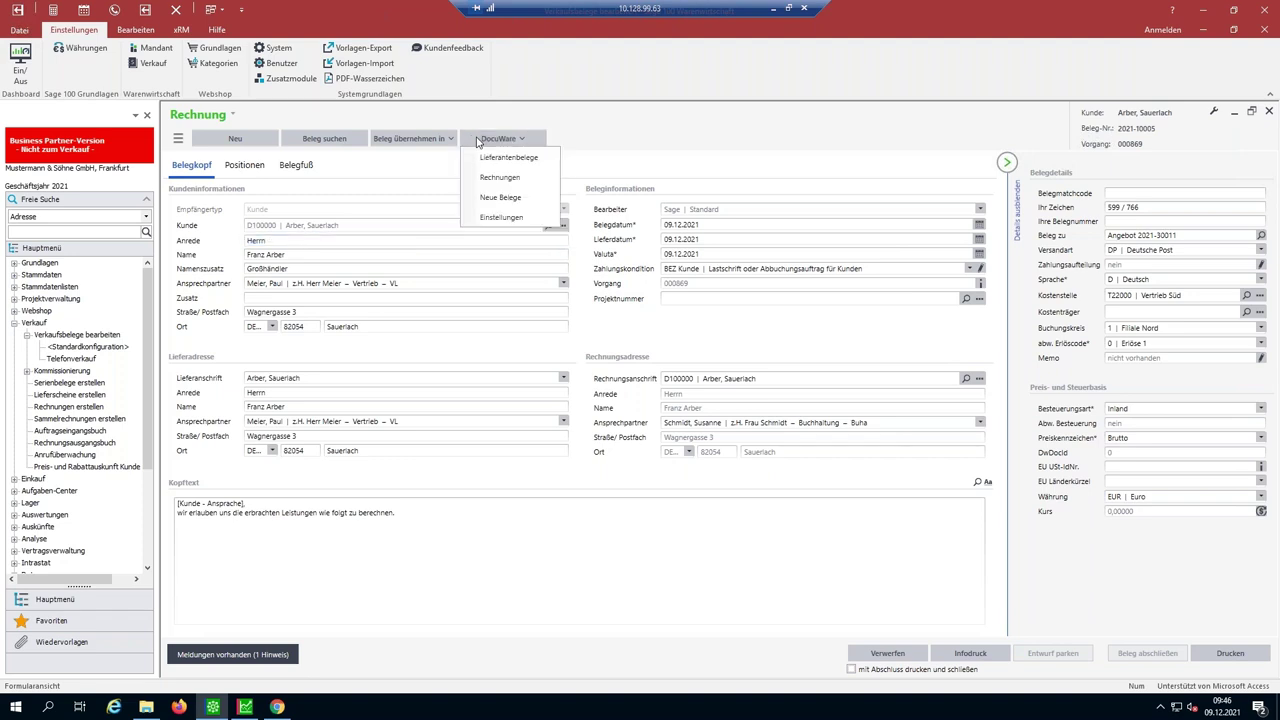
- Sign in to the DocuWare add-in Einstellungen and start a new entry under Menüanpassungen
{"action": "left_click", "coordinate": [527, 218]}
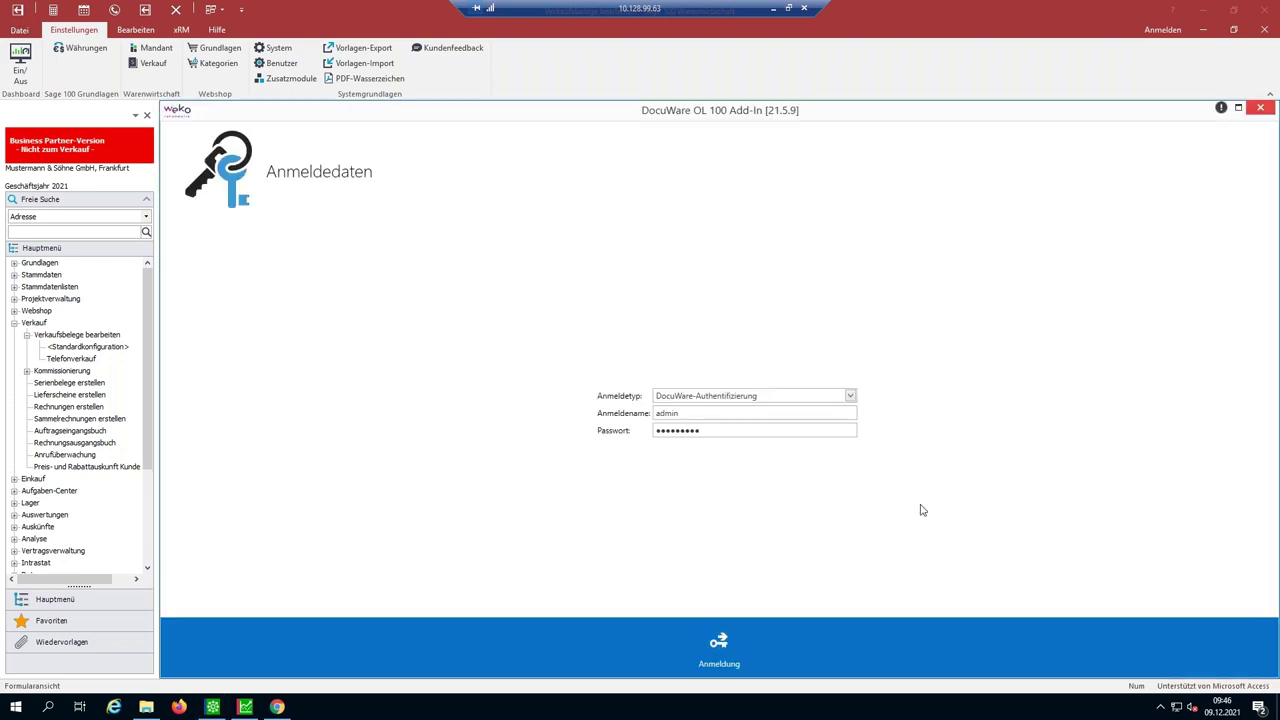
{"action": "left_click", "coordinate": [722, 644]}
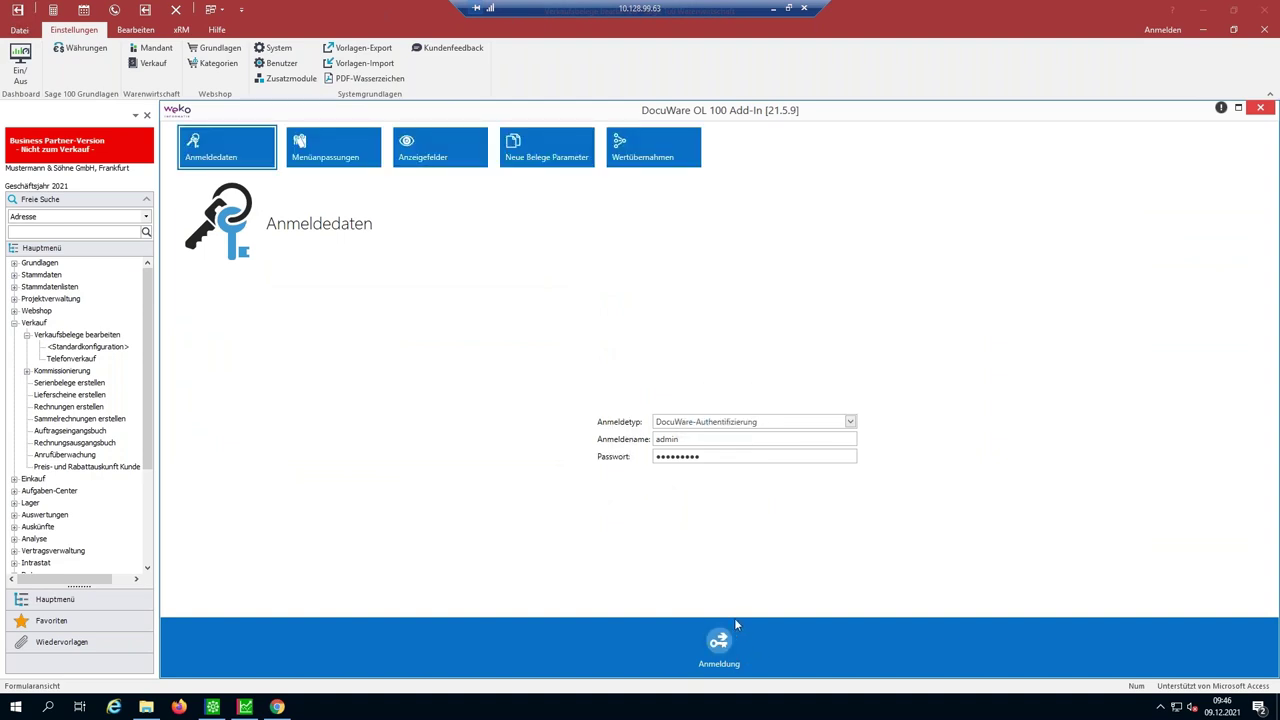
{"action": "left_click", "coordinate": [313, 168]}
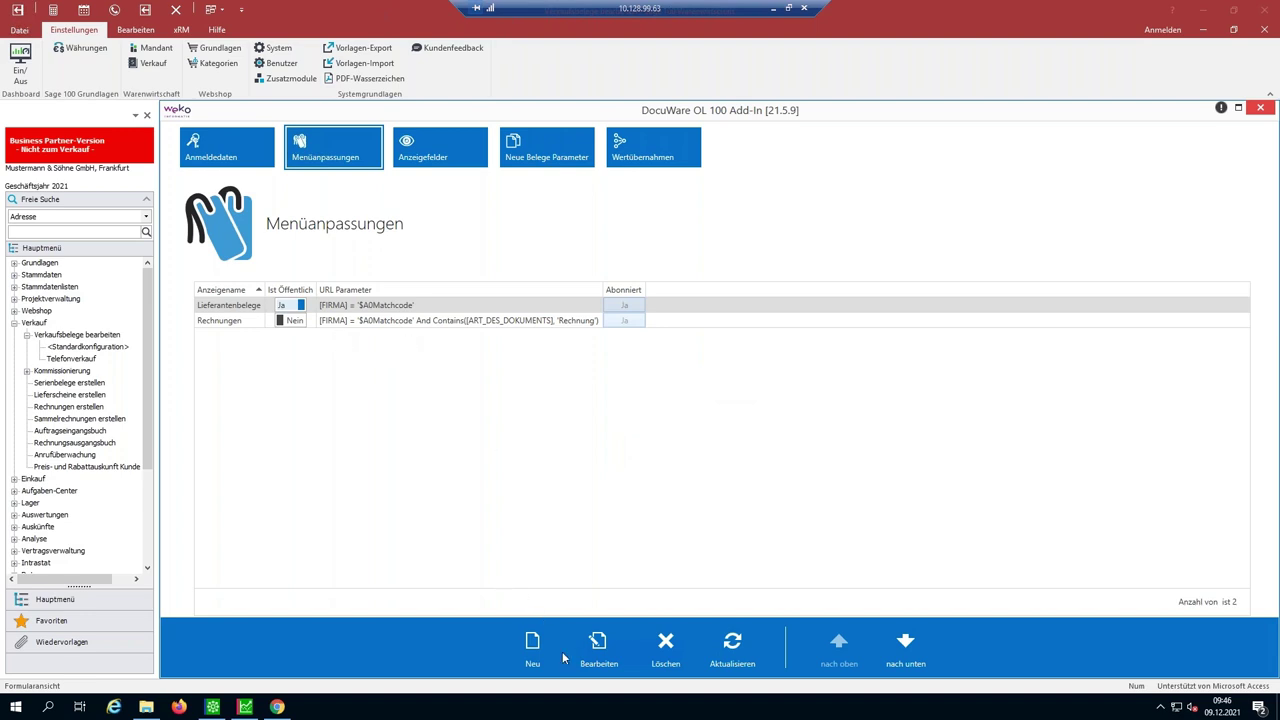
{"action": "left_click", "coordinate": [531, 641]}
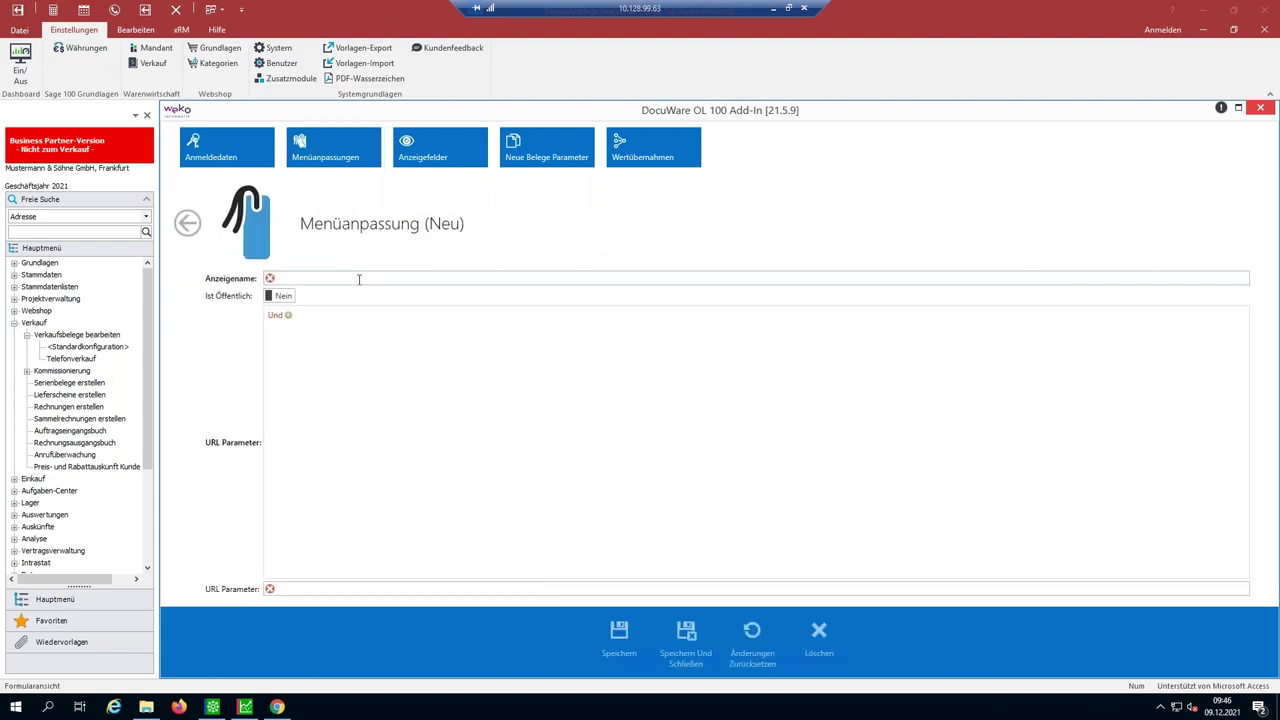
- Name the public menu entry 'Angebote' with a first condition FIRMA gleich $A0Matchcode
{"action": "type", "text": "Angebote"}
{"action": "left_click", "coordinate": [269, 297]}
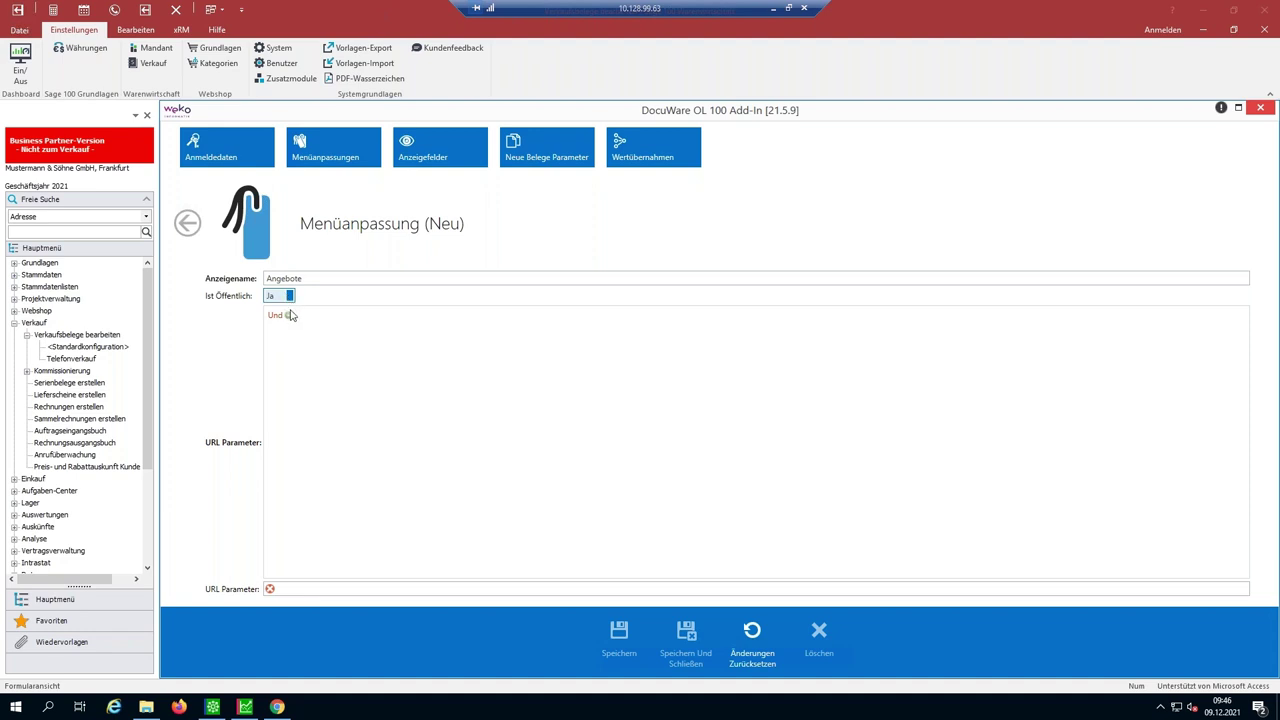
{"action": "left_click", "coordinate": [289, 315]}
{"action": "left_click", "coordinate": [292, 331]}
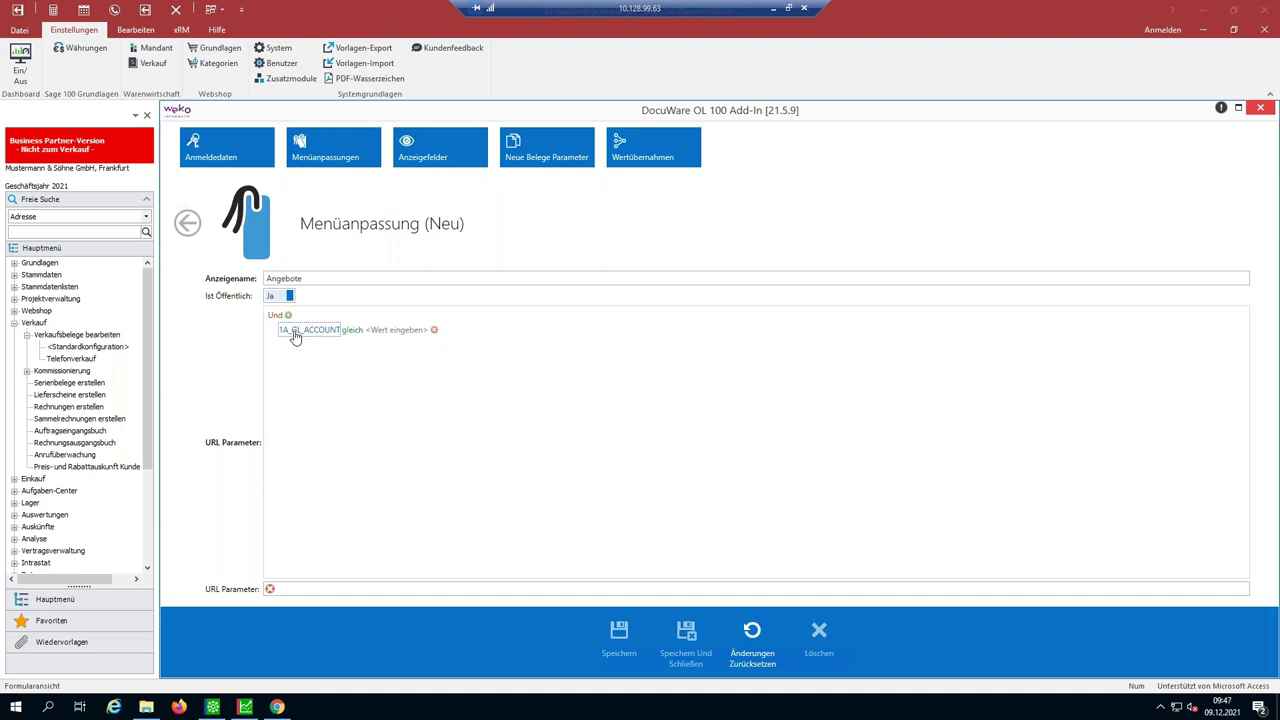
{"action": "left_click", "coordinate": [295, 335]}
{"action": "scroll", "coordinate": [340, 440], "scroll_direction": "down", "scroll_amount": 3}
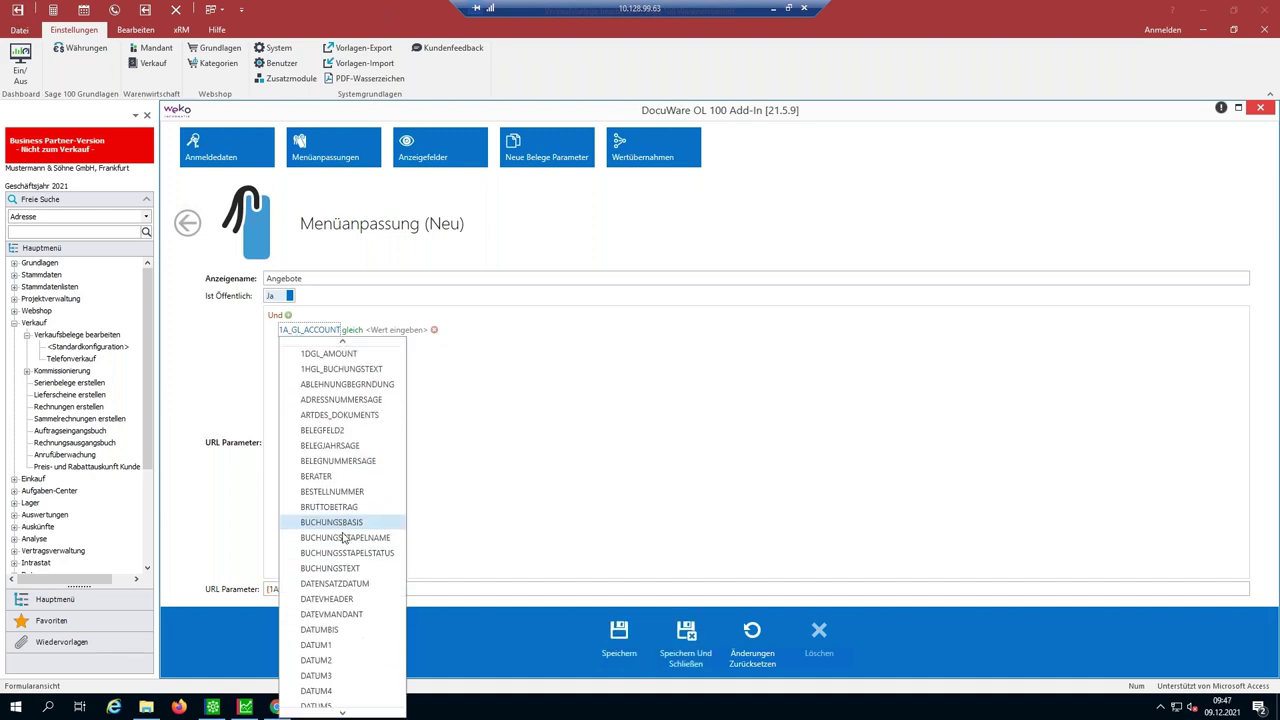
{"action": "scroll", "coordinate": [341, 553], "scroll_direction": "down", "scroll_amount": 3}
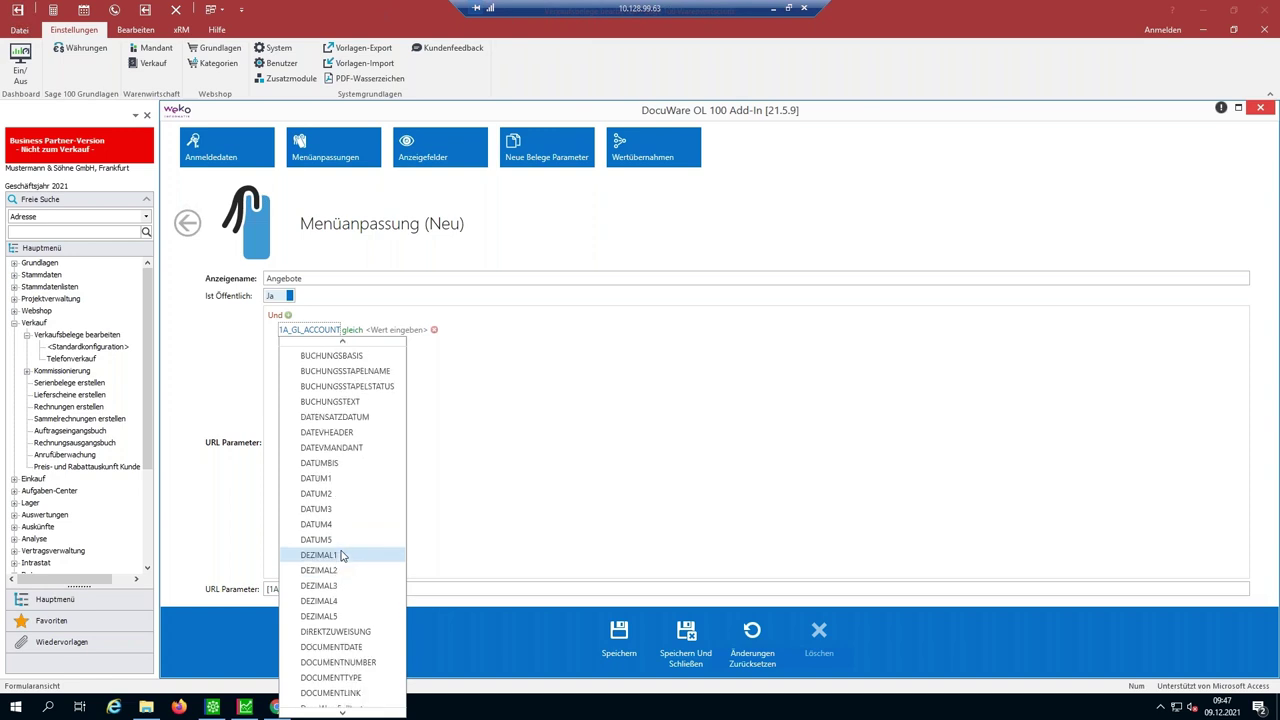
{"action": "scroll", "coordinate": [341, 553], "scroll_direction": "down", "scroll_amount": 1}
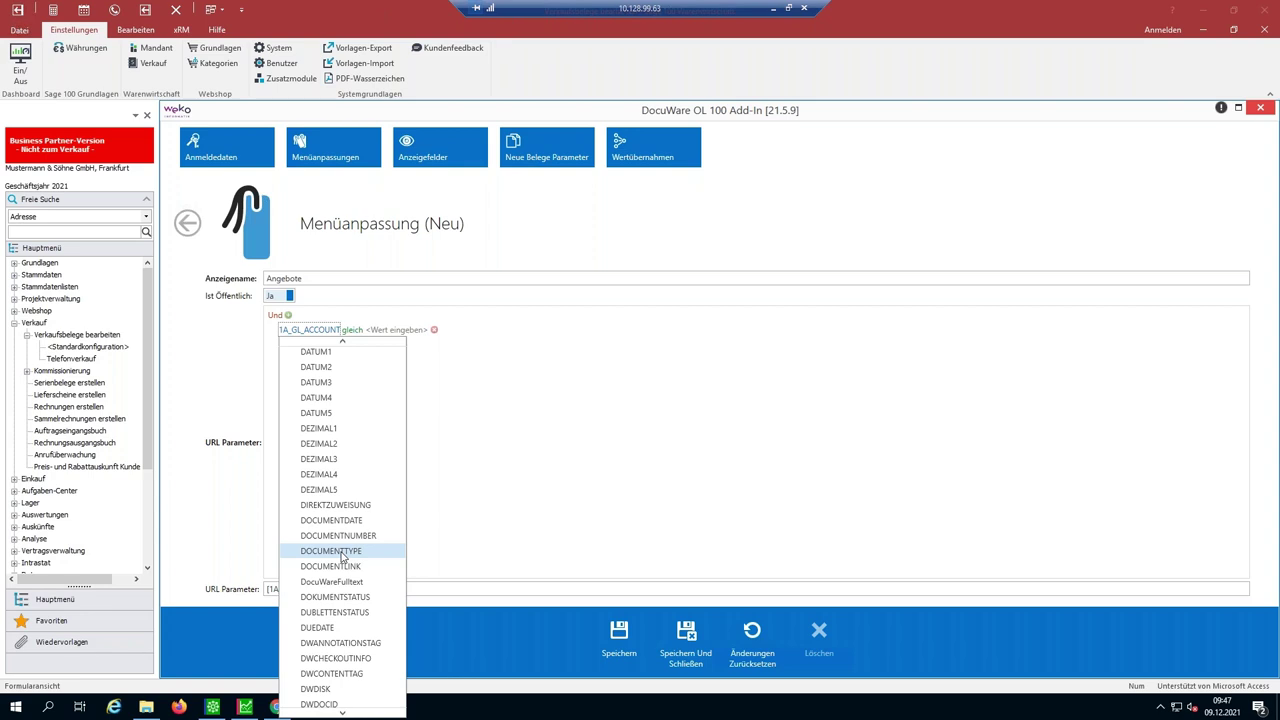
{"action": "scroll", "coordinate": [338, 570], "scroll_direction": "down", "scroll_amount": 4}
{"action": "scroll", "coordinate": [330, 595], "scroll_direction": "down", "scroll_amount": 3}
{"action": "scroll", "coordinate": [333, 600], "scroll_direction": "down", "scroll_amount": 1}
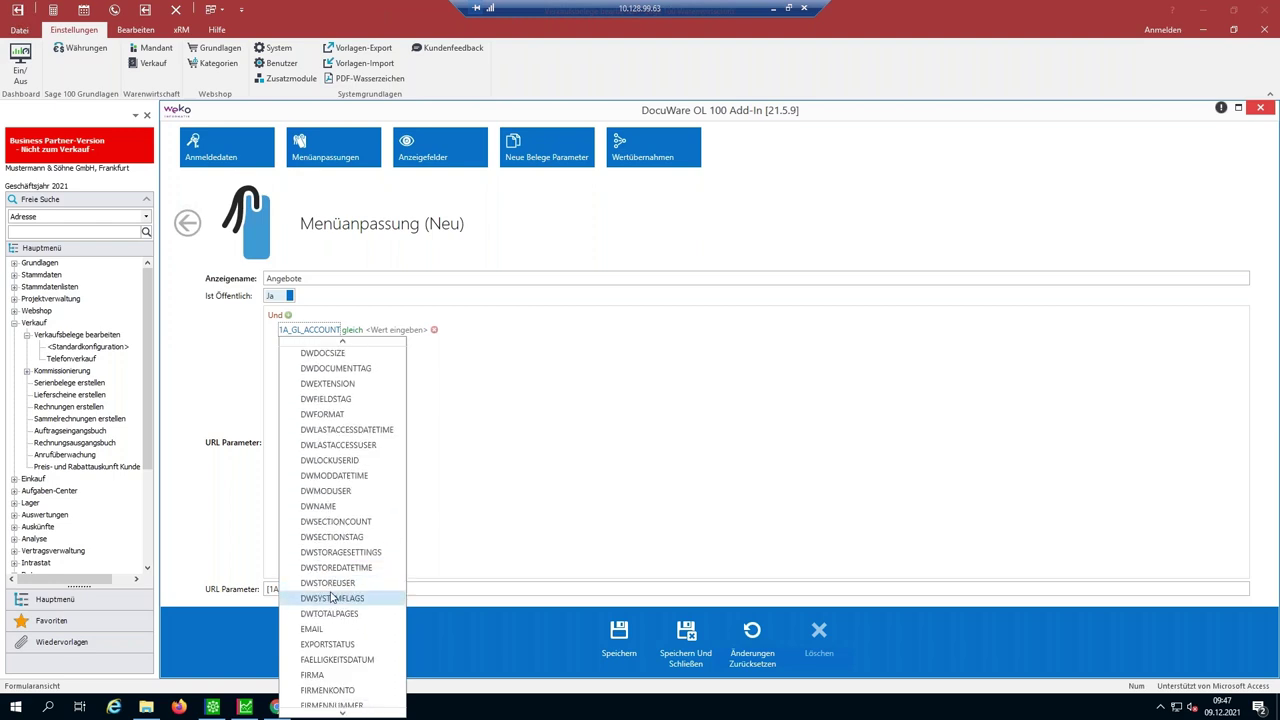
{"action": "left_click", "coordinate": [312, 668]}
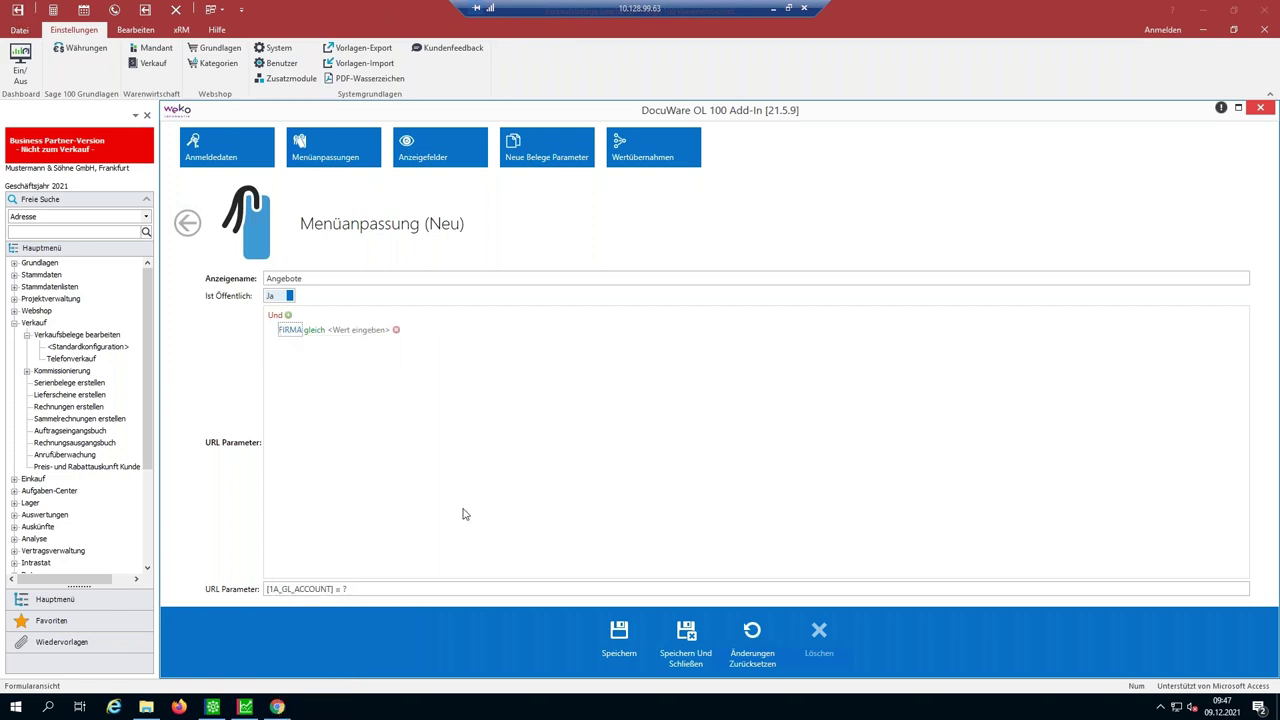
{"action": "left_click", "coordinate": [355, 332]}
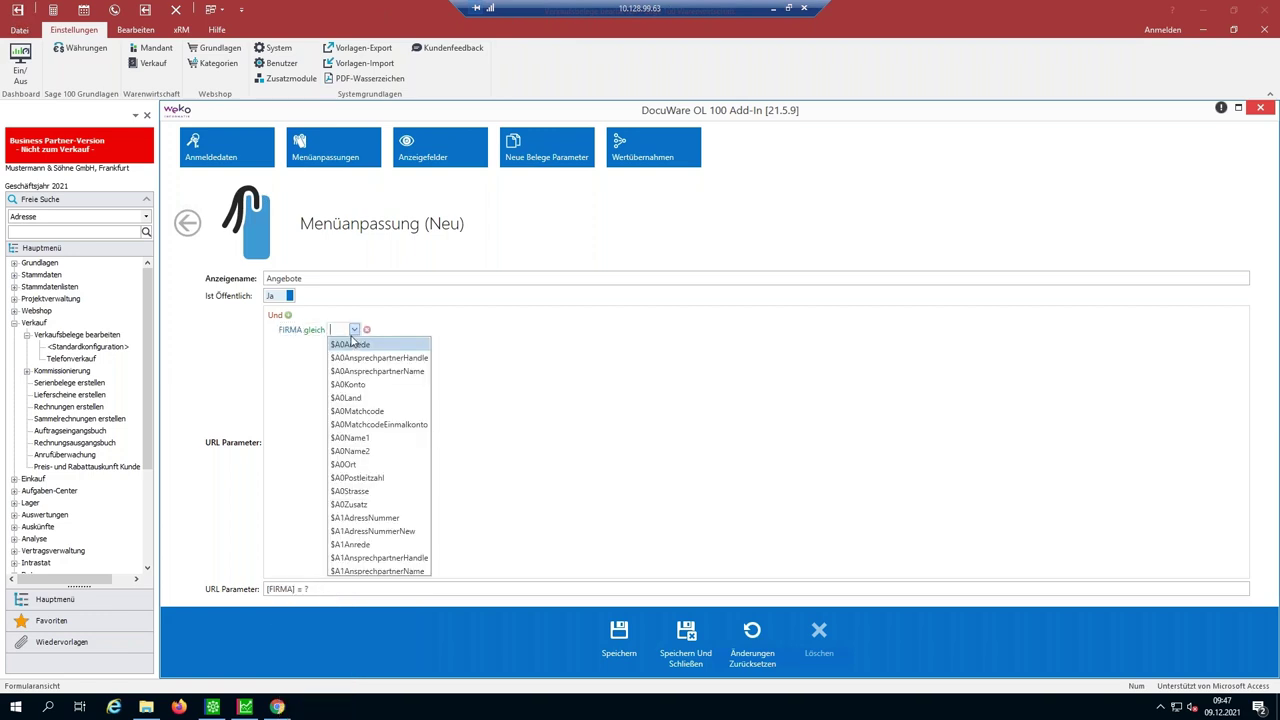
{"action": "left_click", "coordinate": [390, 413]}
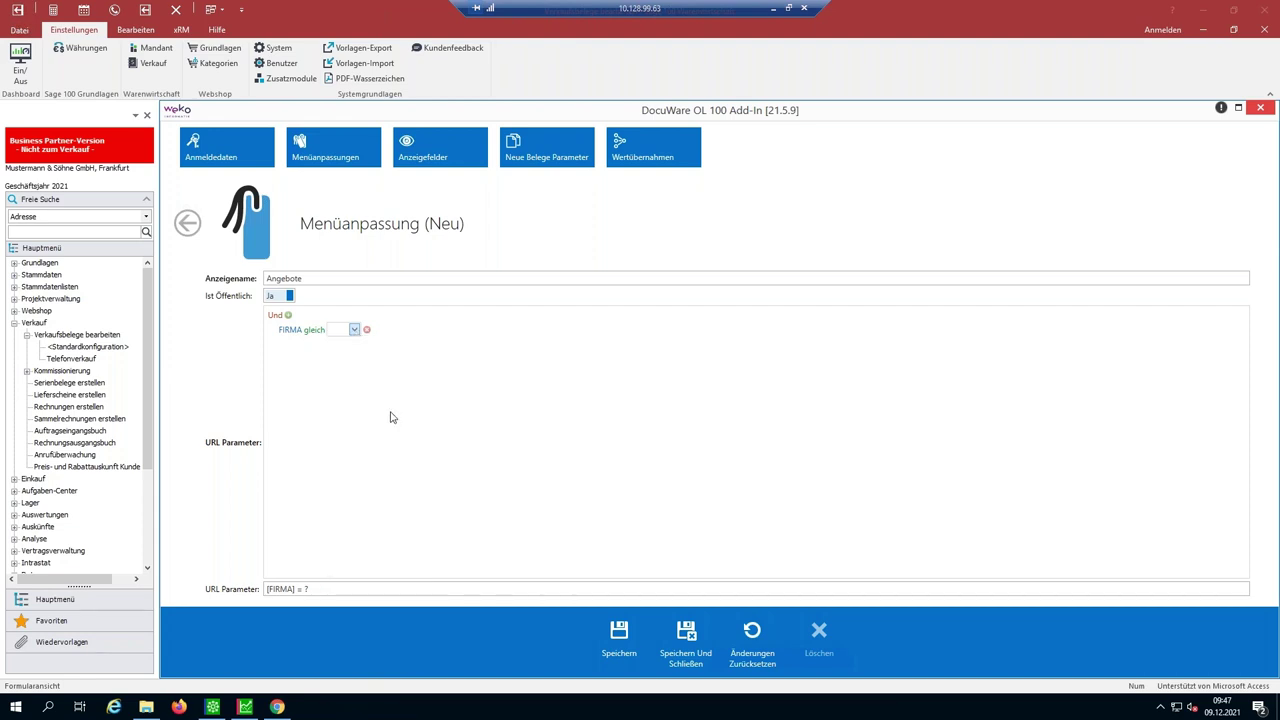
- Add the condition ART_DES_DOKUMENTS gleich 'Angebot' and save the Angebote entry
{"action": "left_click", "coordinate": [289, 316]}
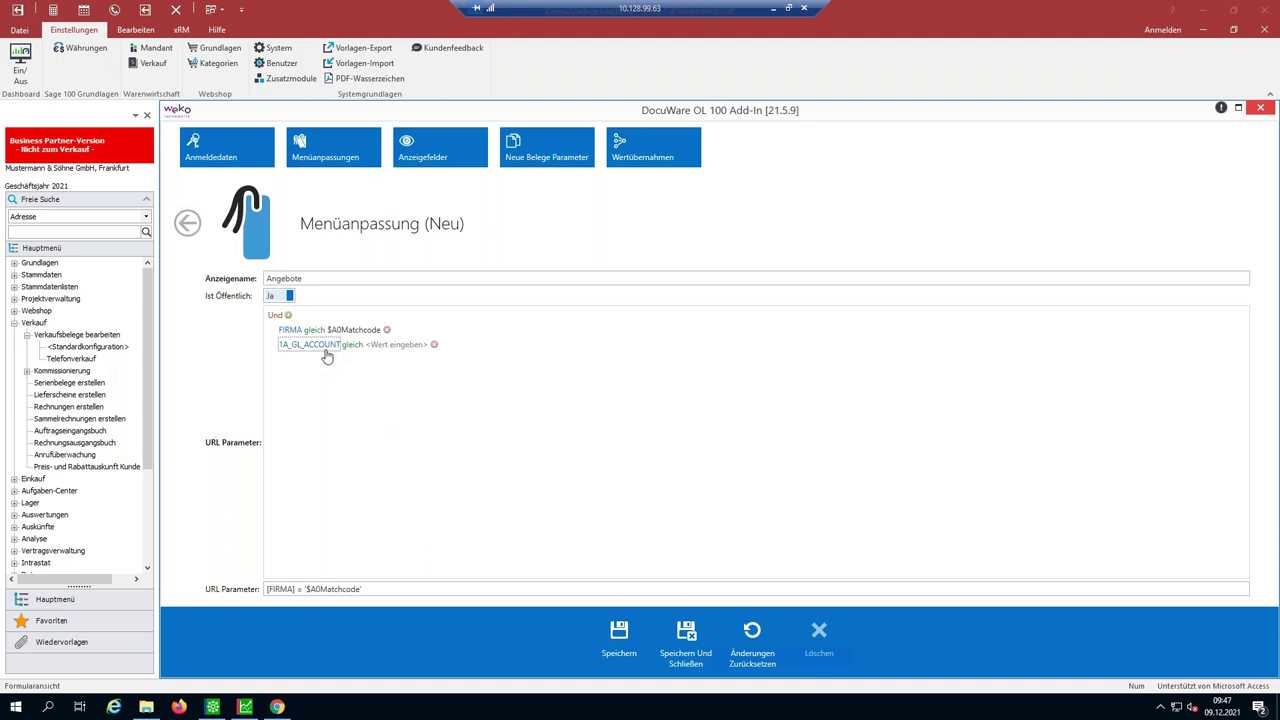
{"action": "left_click", "coordinate": [327, 356]}
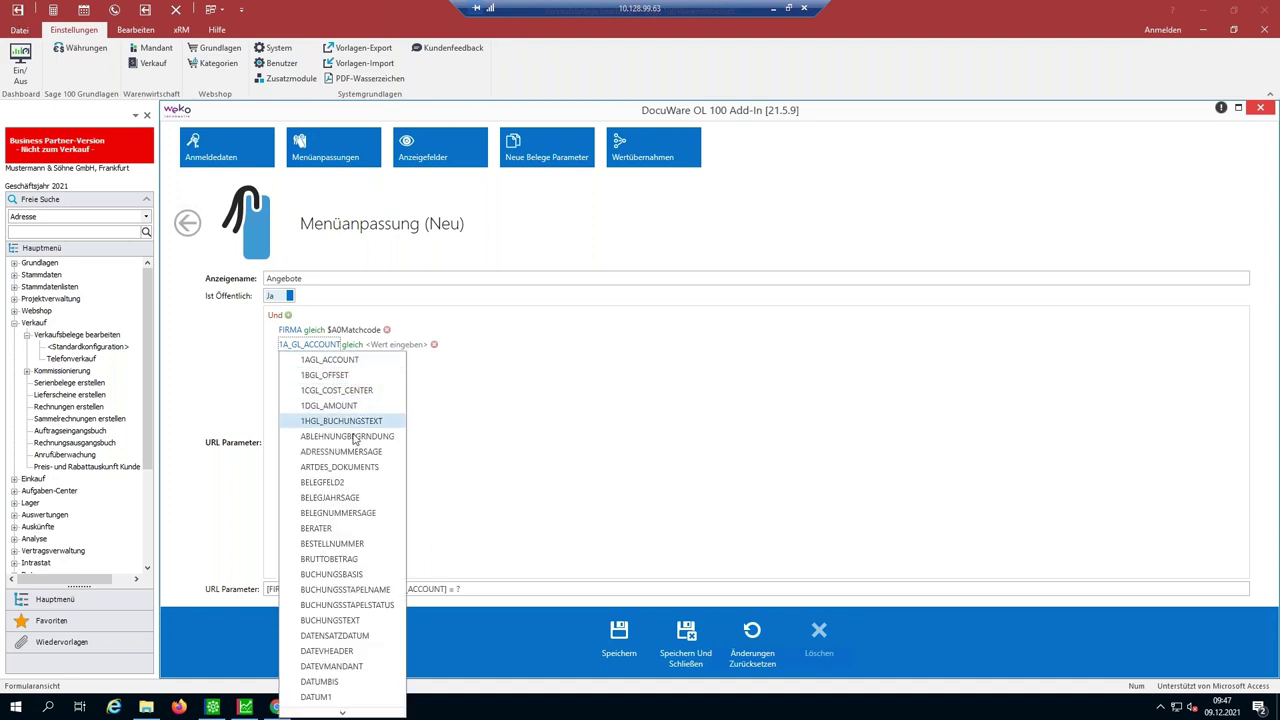
{"action": "left_click", "coordinate": [360, 467]}
{"action": "left_click", "coordinate": [401, 346]}
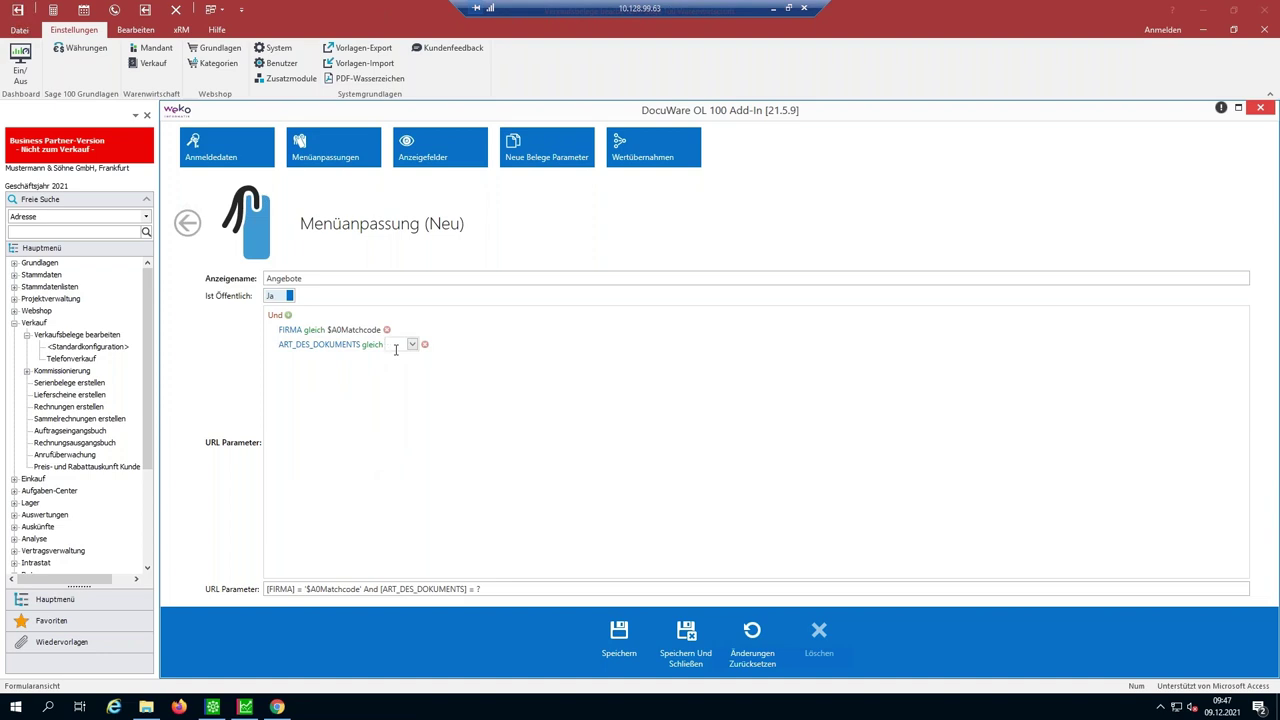
{"action": "type", "text": "Angebot"}
{"action": "left_click", "coordinate": [686, 632]}
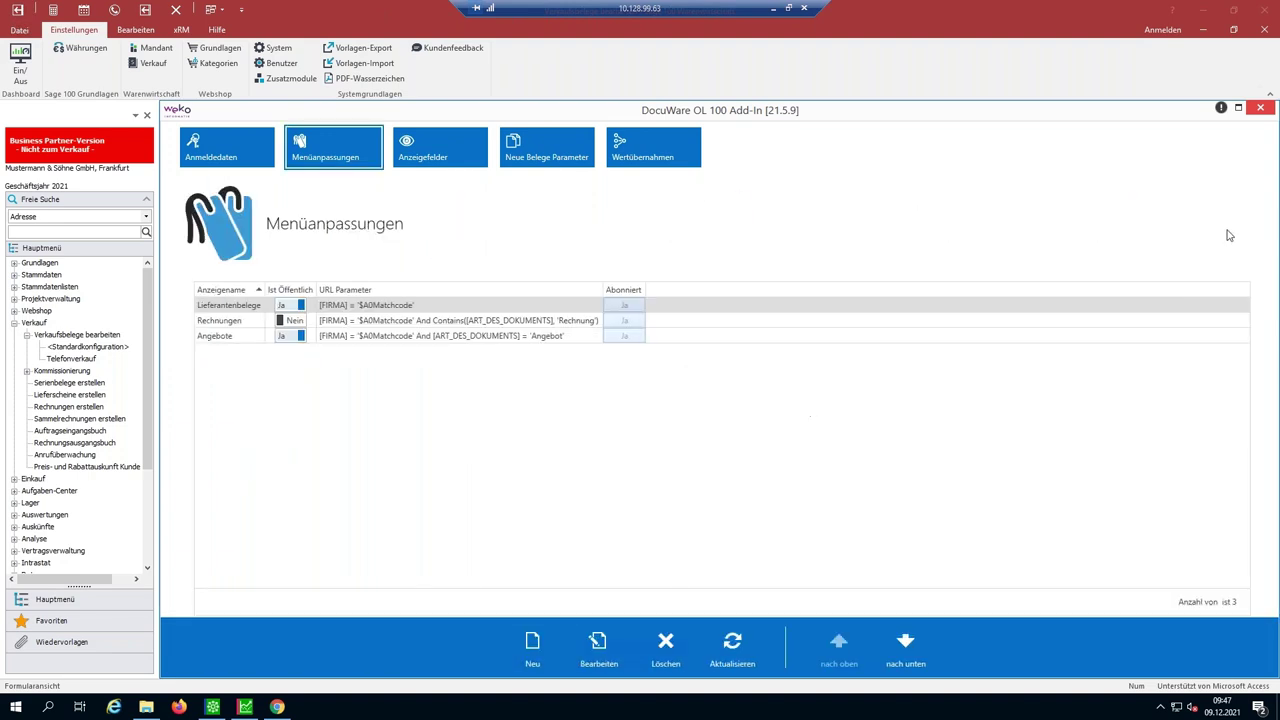
- Close the add-in settings and run the new DocuWare > Angebote lookup on the invoice
{"action": "left_click", "coordinate": [1260, 108]}
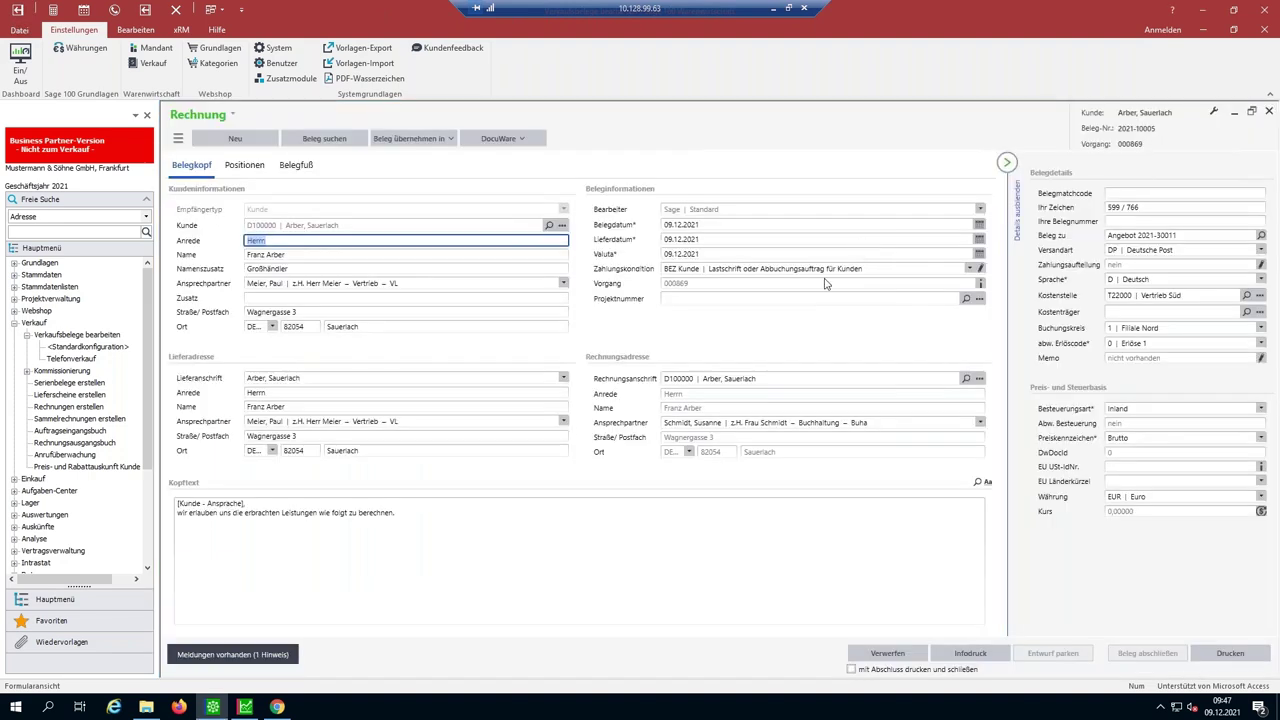
{"action": "left_click", "coordinate": [514, 142]}
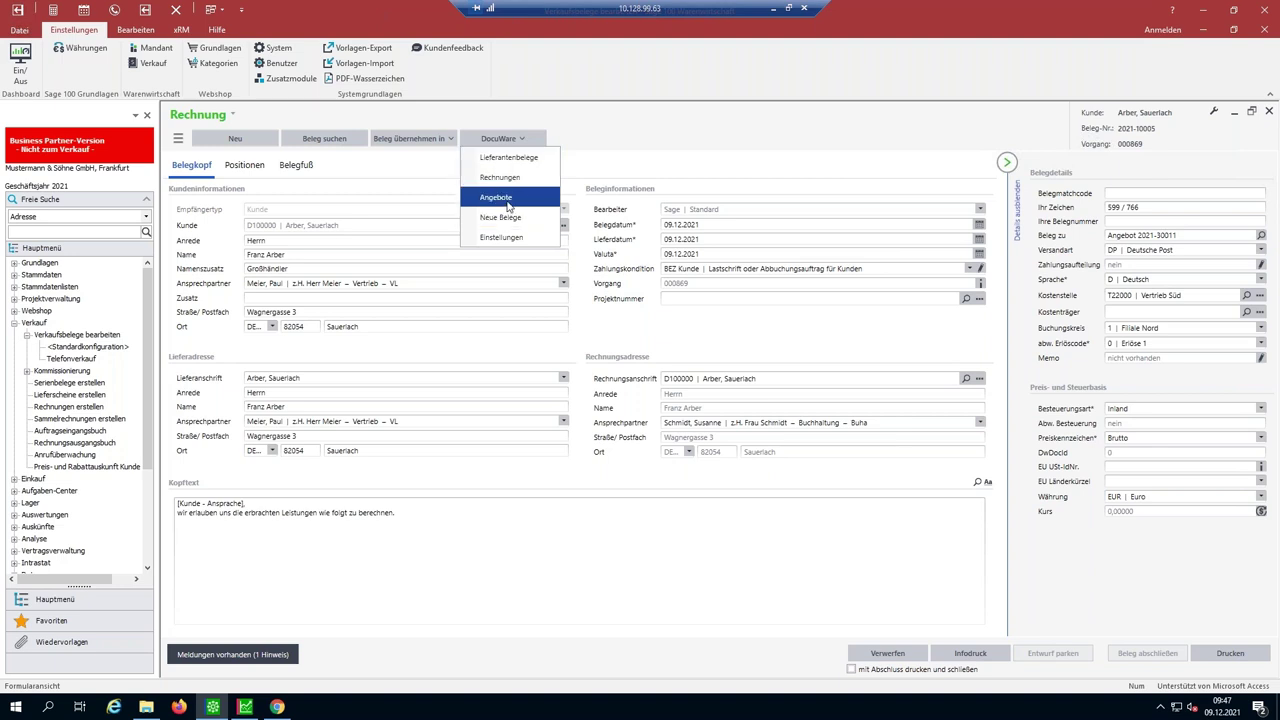
{"action": "left_click", "coordinate": [508, 206]}
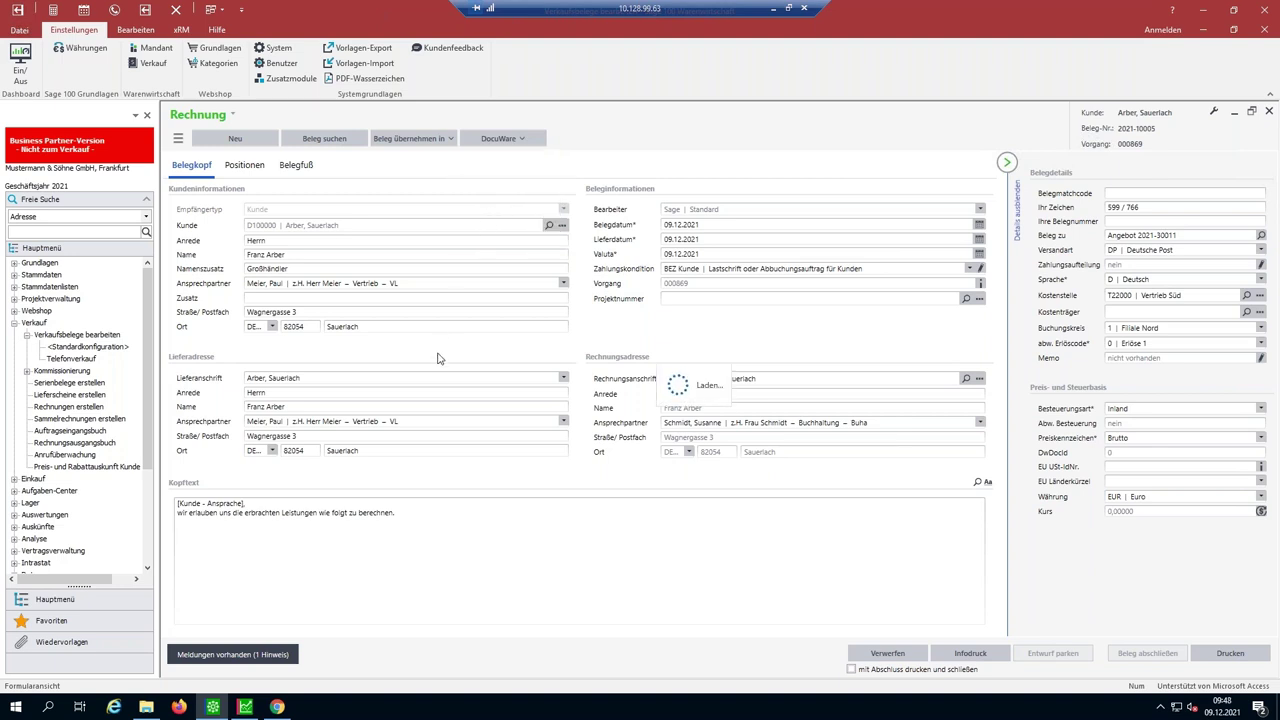
- Review offers 2021-30011 and 2021-30007 in DocuWare's result list, then return to Sage 100
{"action": "left_click", "coordinate": [279, 707]}
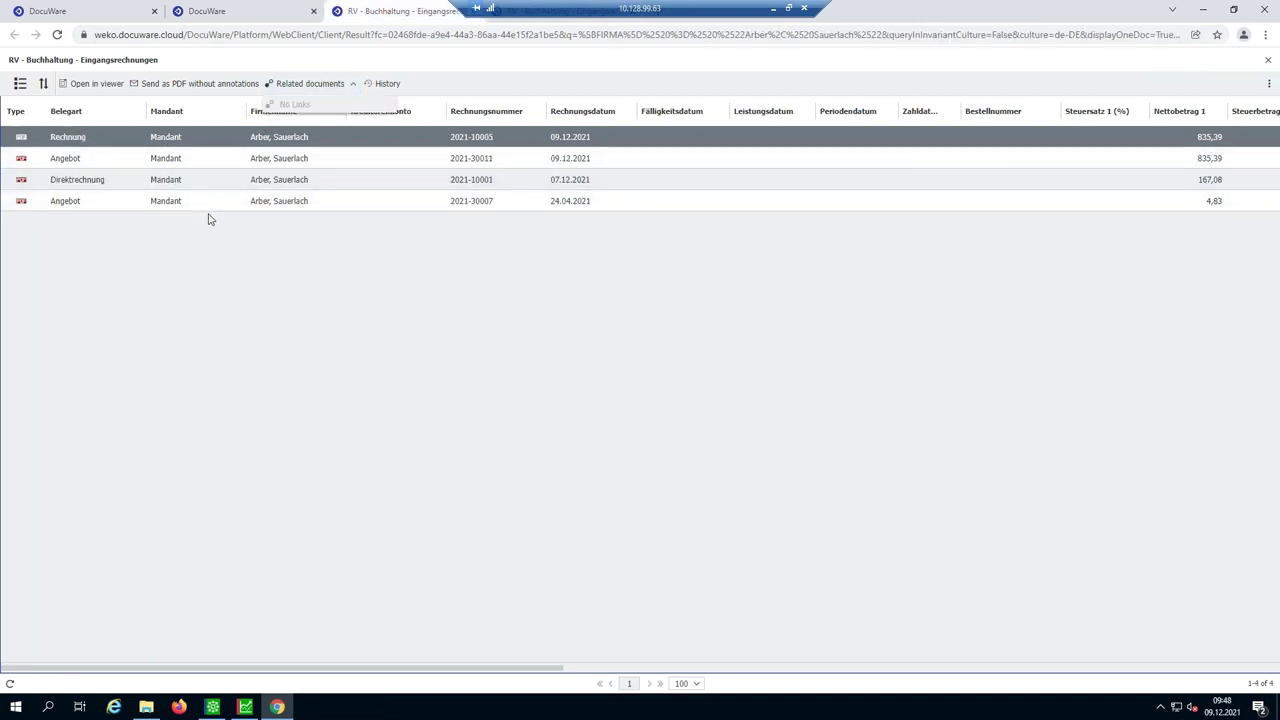
{"action": "left_click", "coordinate": [102, 160]}
{"action": "left_click", "coordinate": [94, 202]}
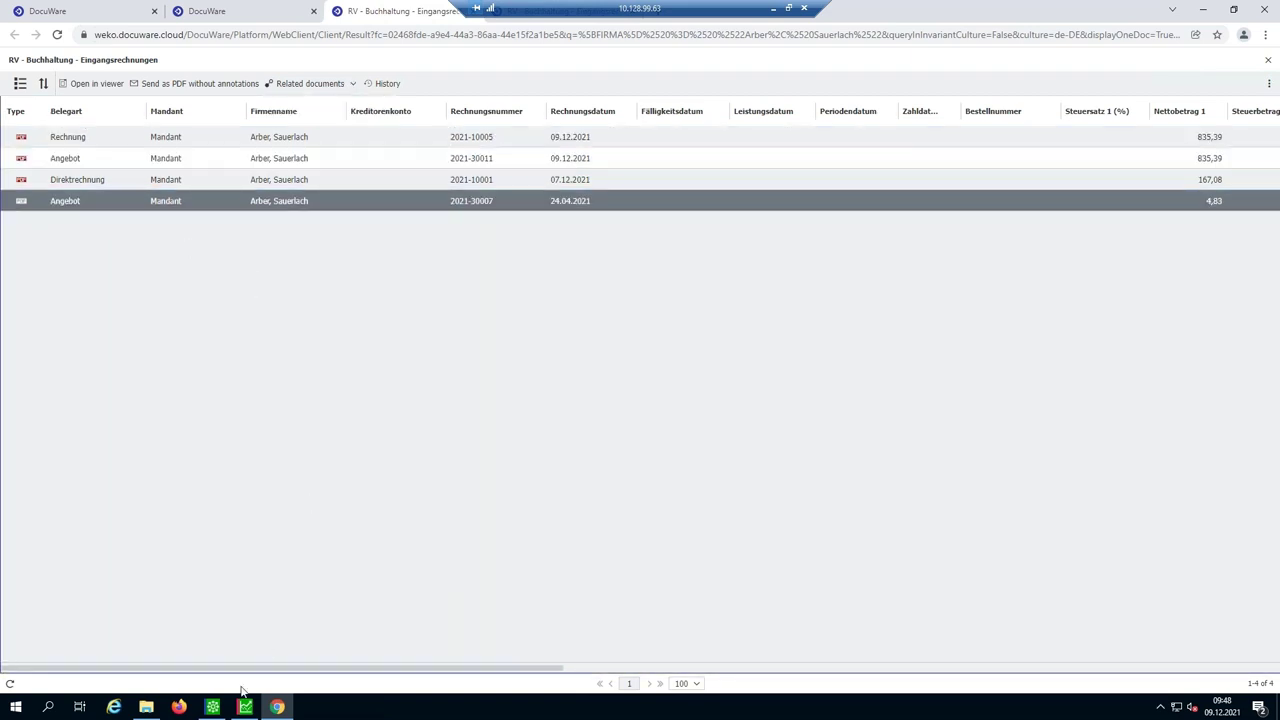
{"action": "mouse_move", "coordinate": [217, 712]}
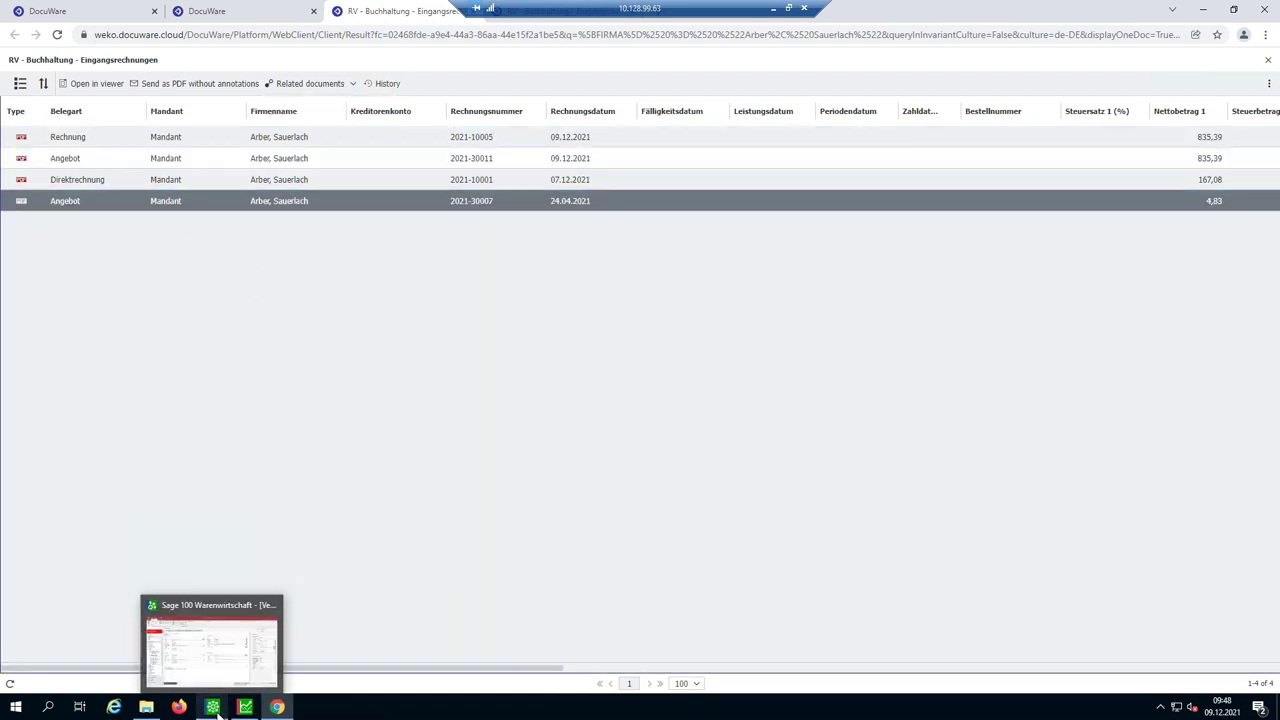
{"action": "left_click", "coordinate": [218, 711]}
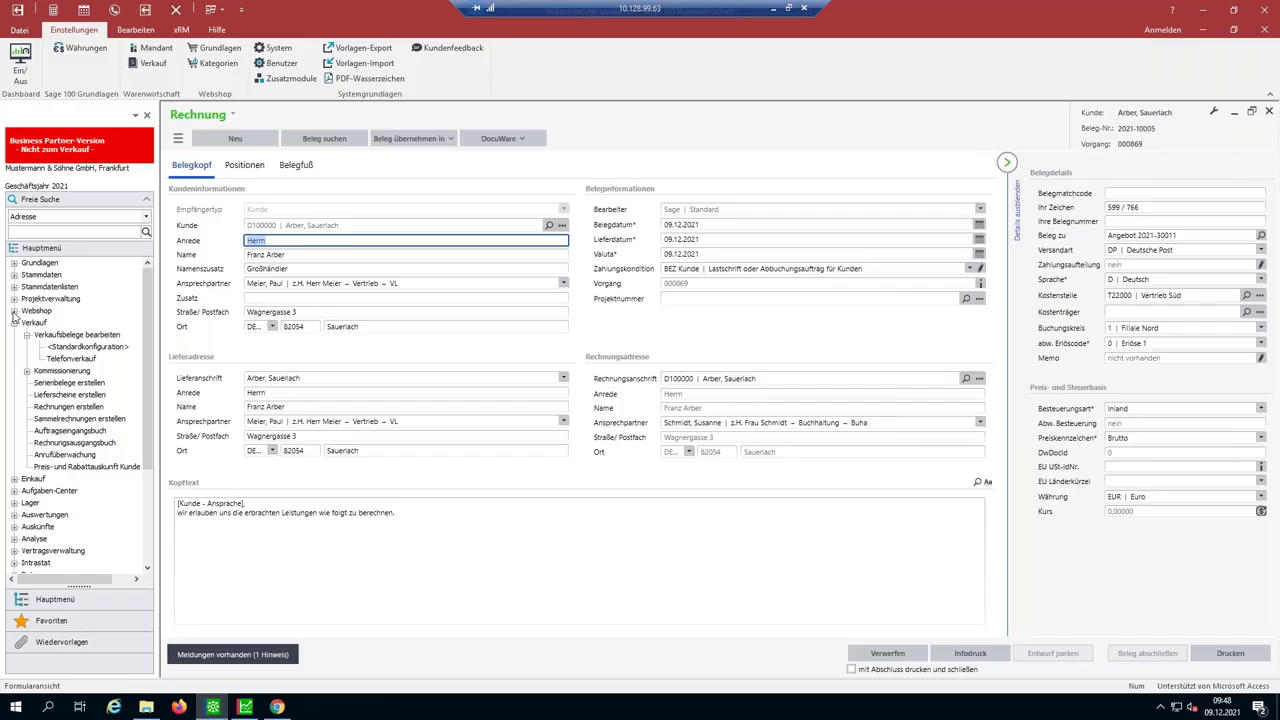
- Open Stammdaten > Artikel and filter Matchcode Artikel by 'steh' to load the Stehleuchte article
{"action": "left_click", "coordinate": [14, 324]}
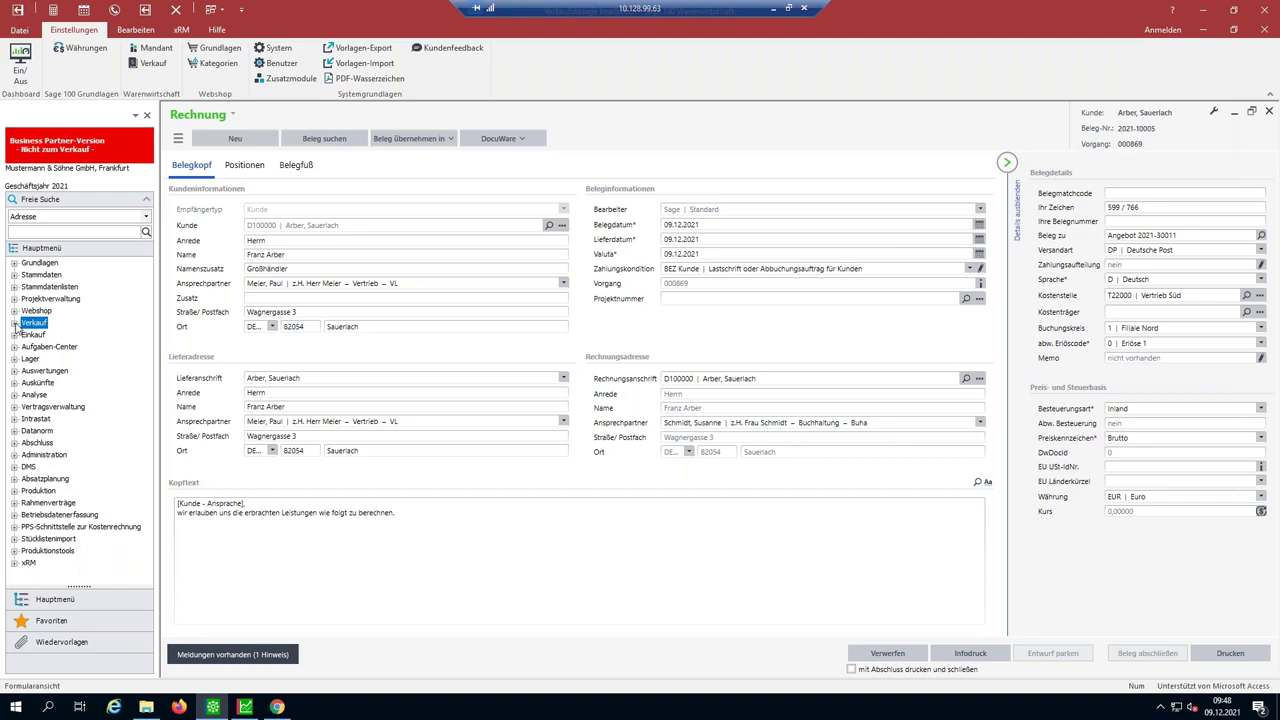
{"action": "left_click", "coordinate": [14, 274]}
{"action": "double_click", "coordinate": [67, 374]}
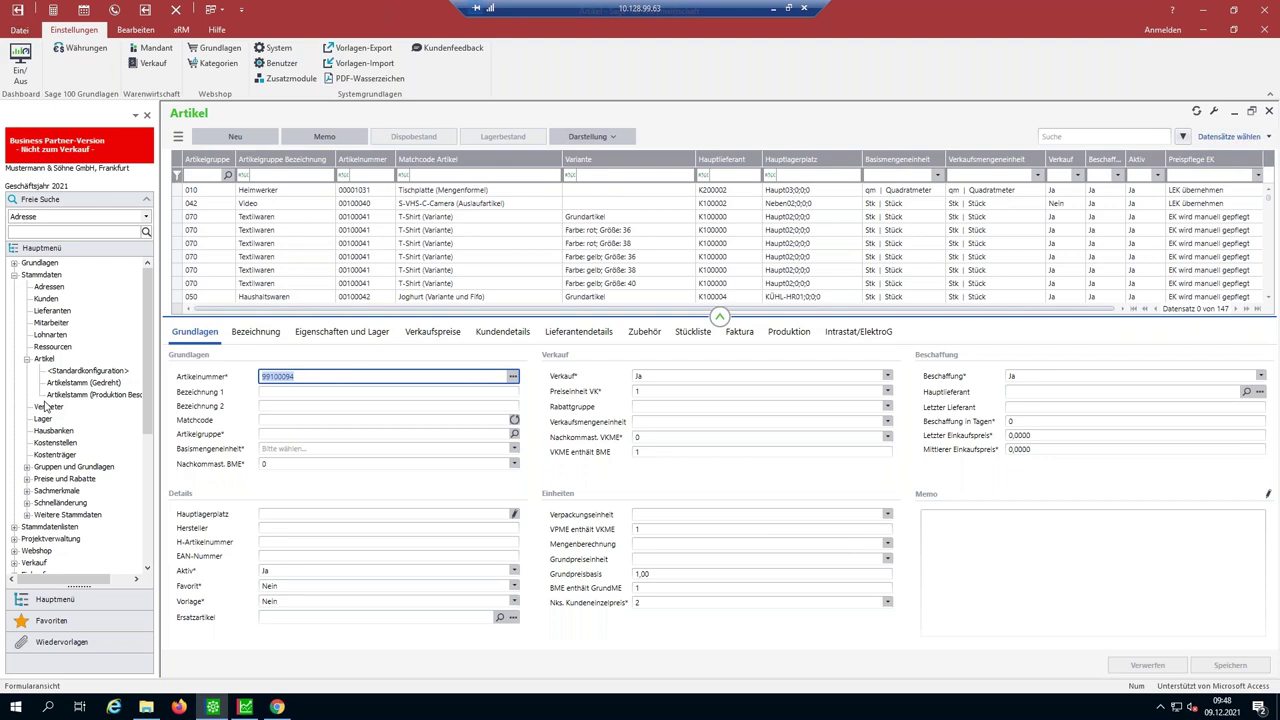
{"action": "left_click", "coordinate": [424, 176]}
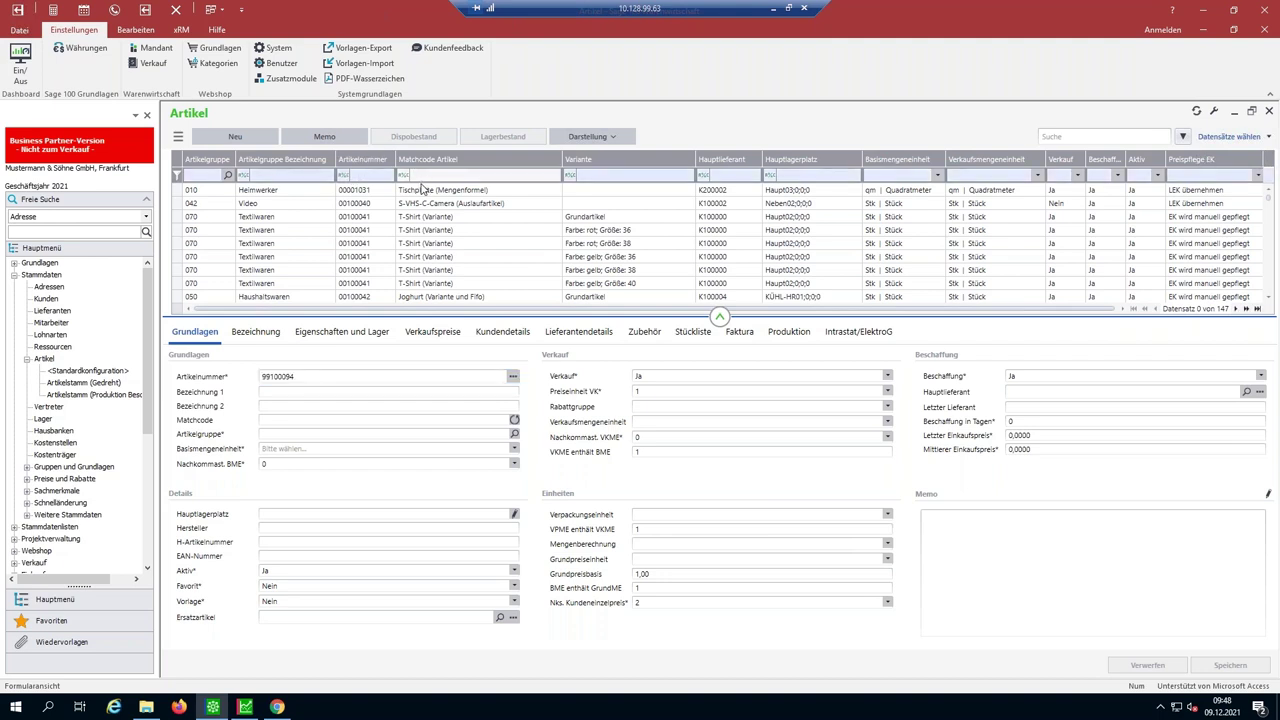
{"action": "type", "text": "steh"}
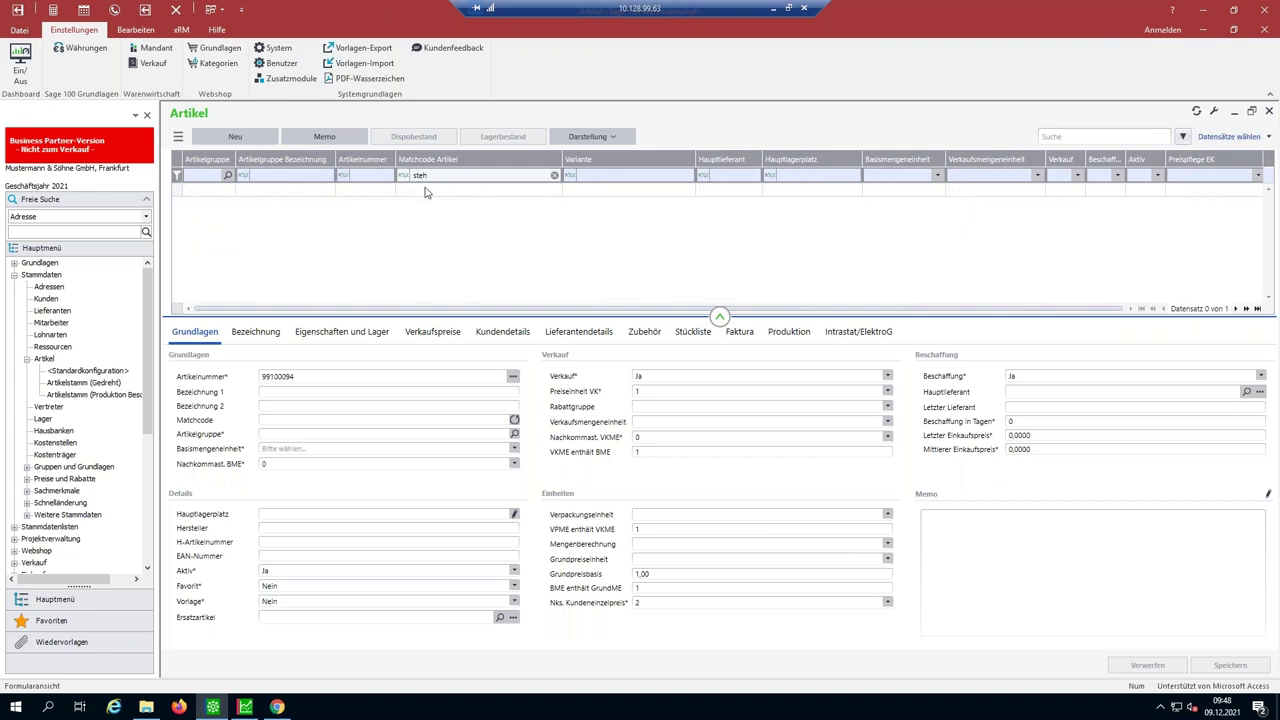
{"action": "left_click", "coordinate": [421, 195]}
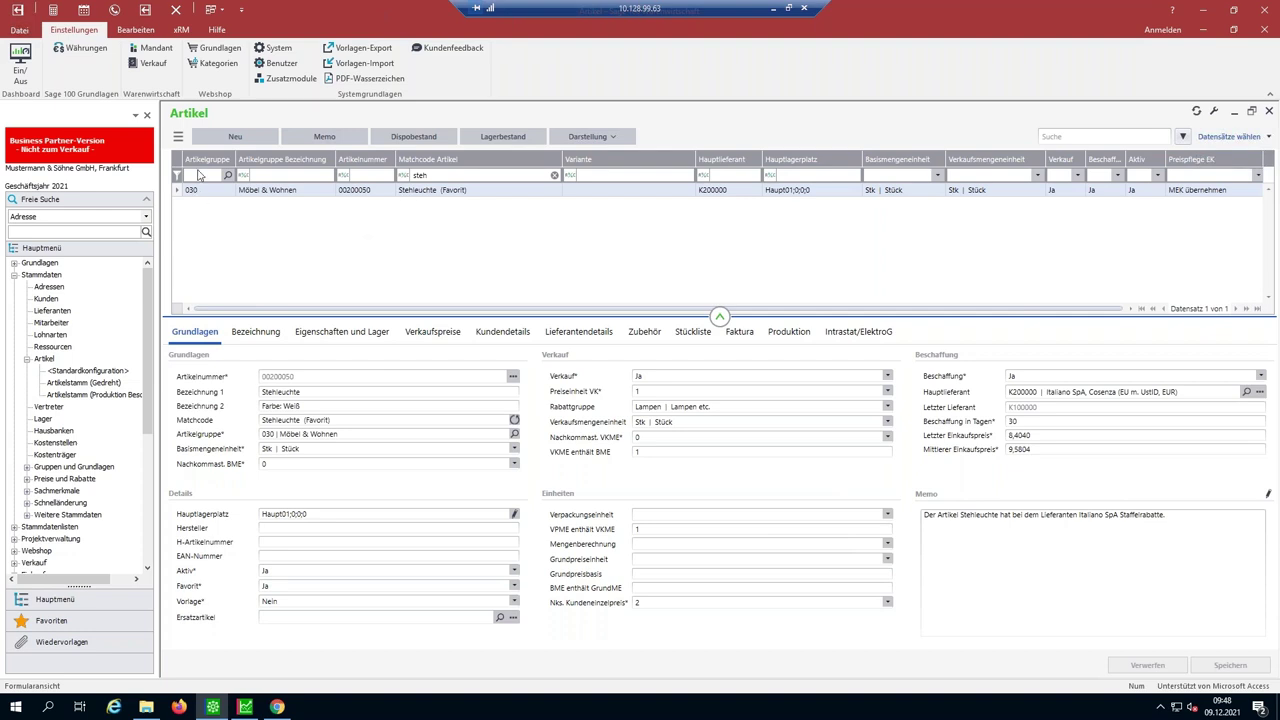
- Look up article 00200050's Artikelbelege in DocuWare and view the result list
{"action": "left_click", "coordinate": [179, 138]}
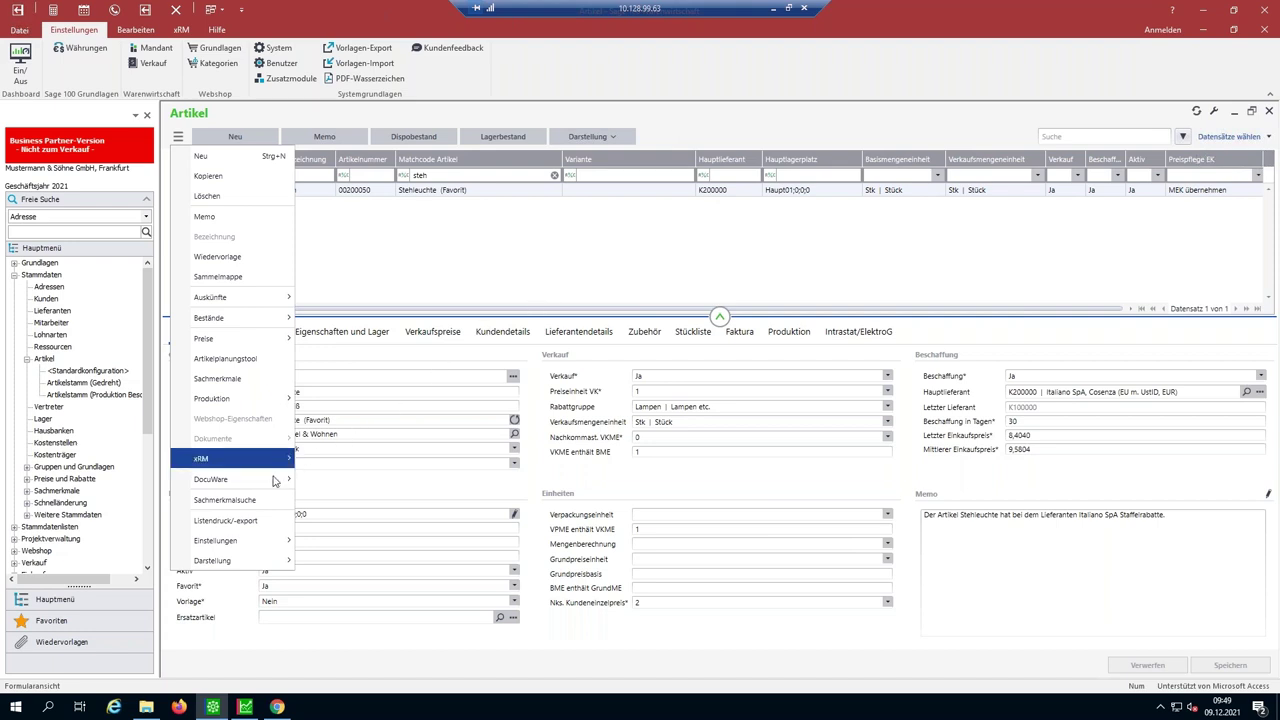
{"action": "mouse_move", "coordinate": [270, 481]}
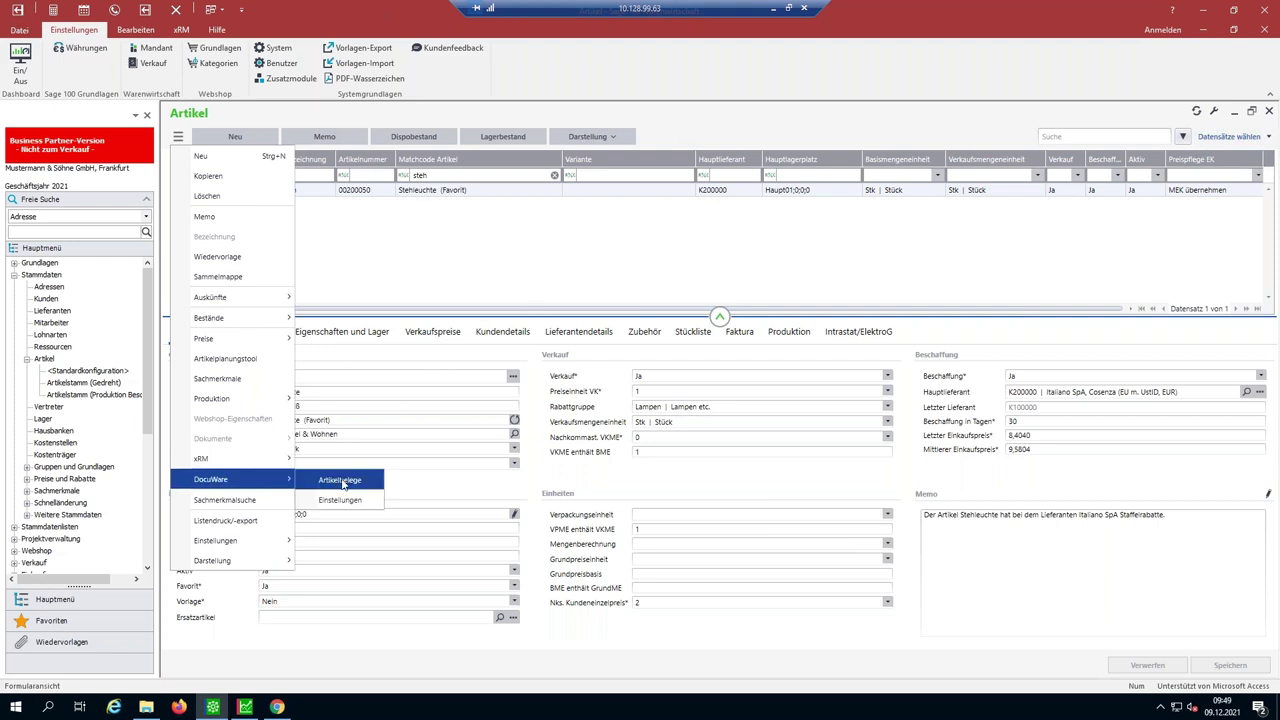
{"action": "left_click", "coordinate": [340, 481]}
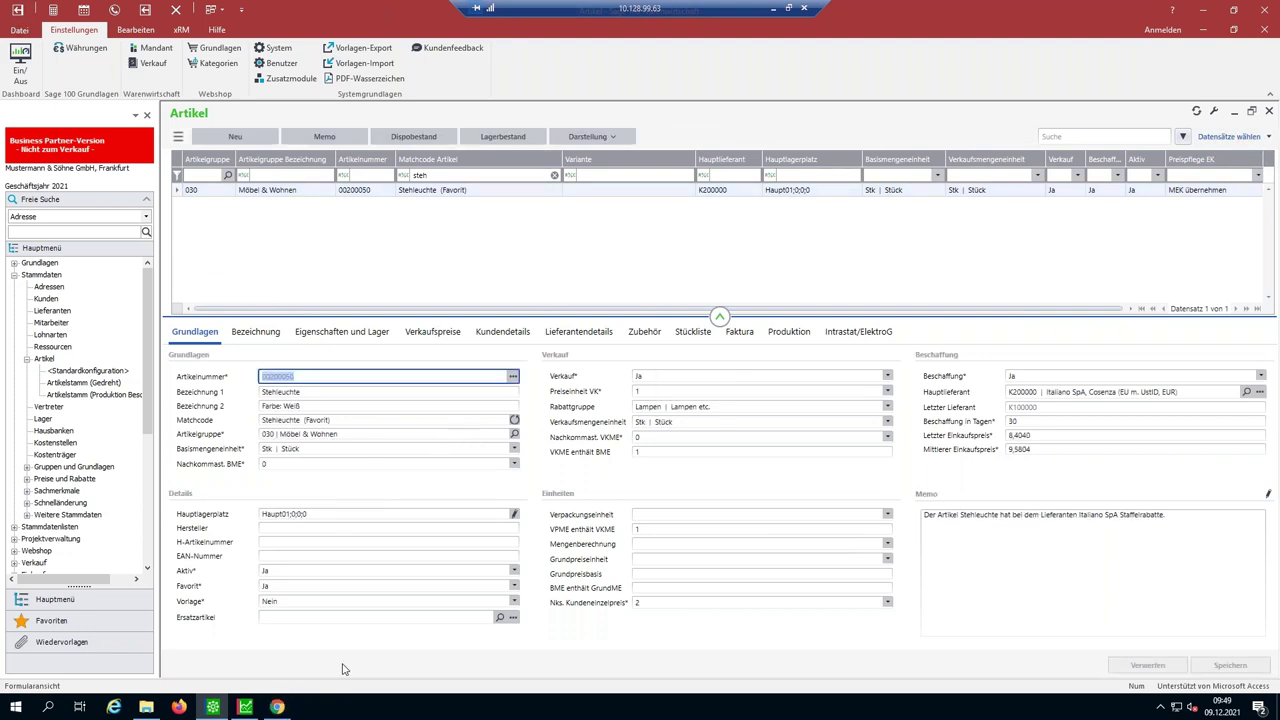
{"action": "left_click", "coordinate": [277, 707]}
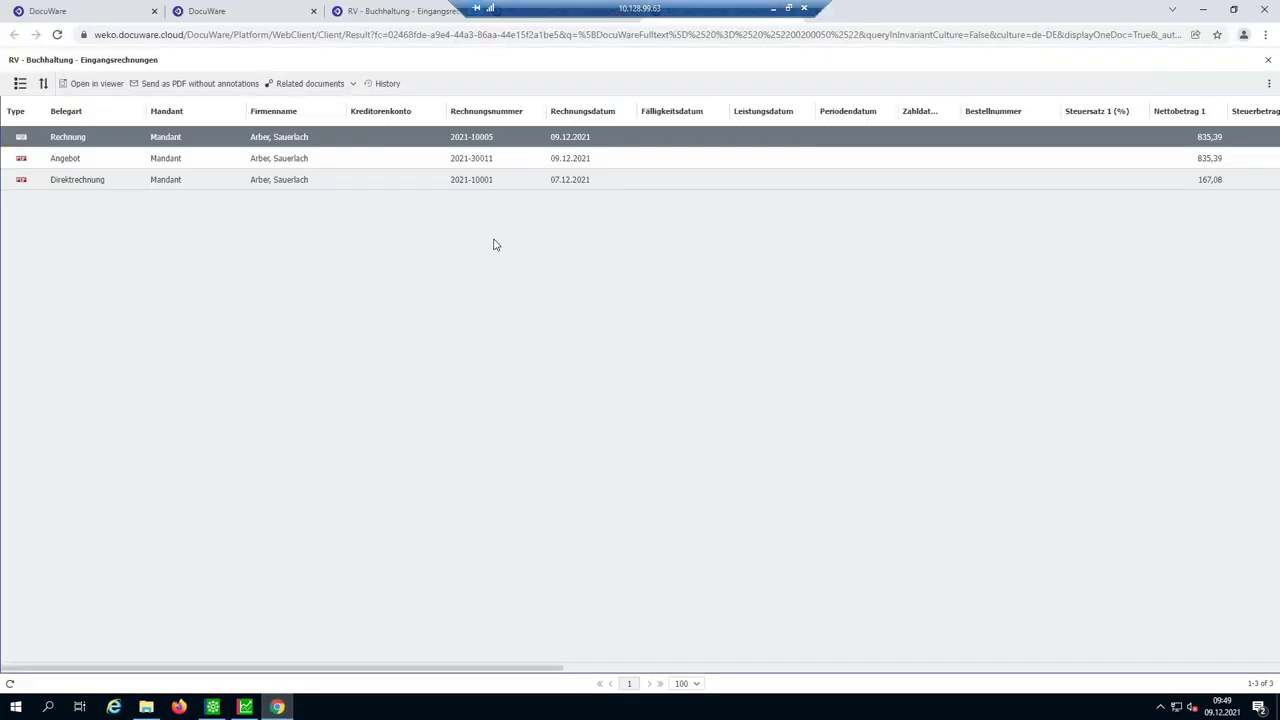
- Open Rechnung 2021-10005 in the viewer, zoom in and mark the word Stehleuchte
{"action": "double_click", "coordinate": [326, 141]}
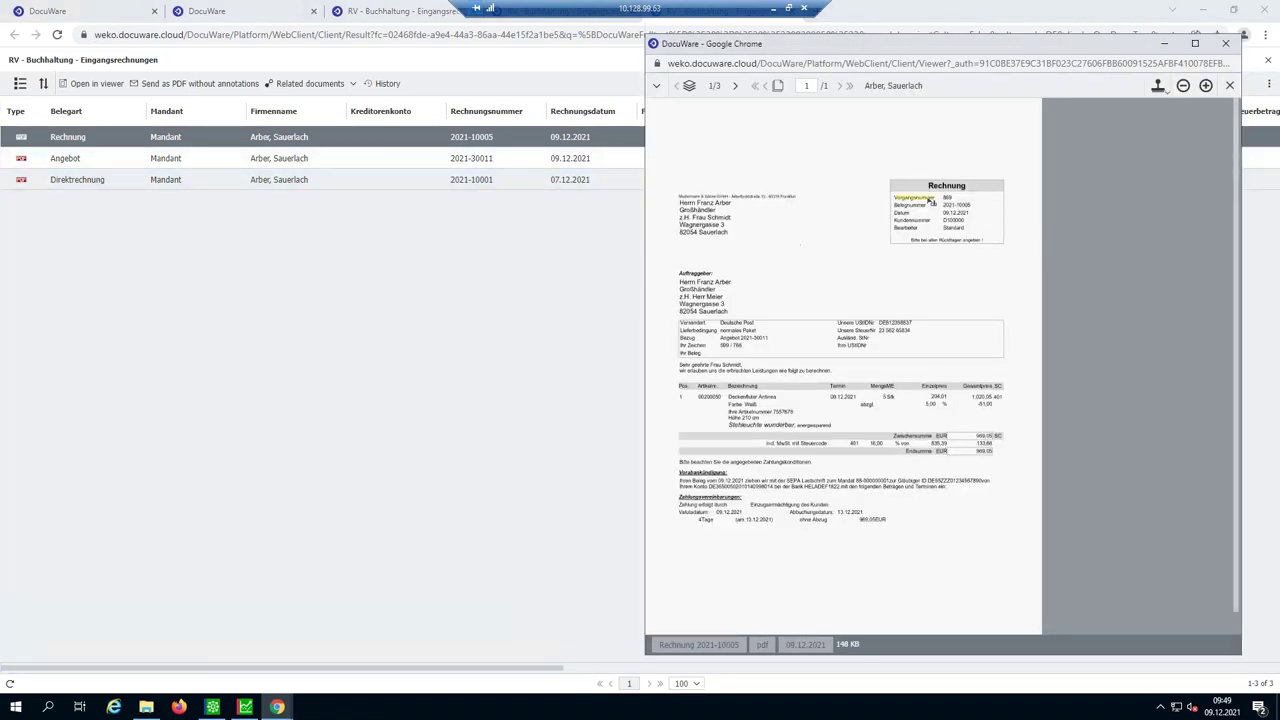
{"action": "left_click", "coordinate": [1205, 86]}
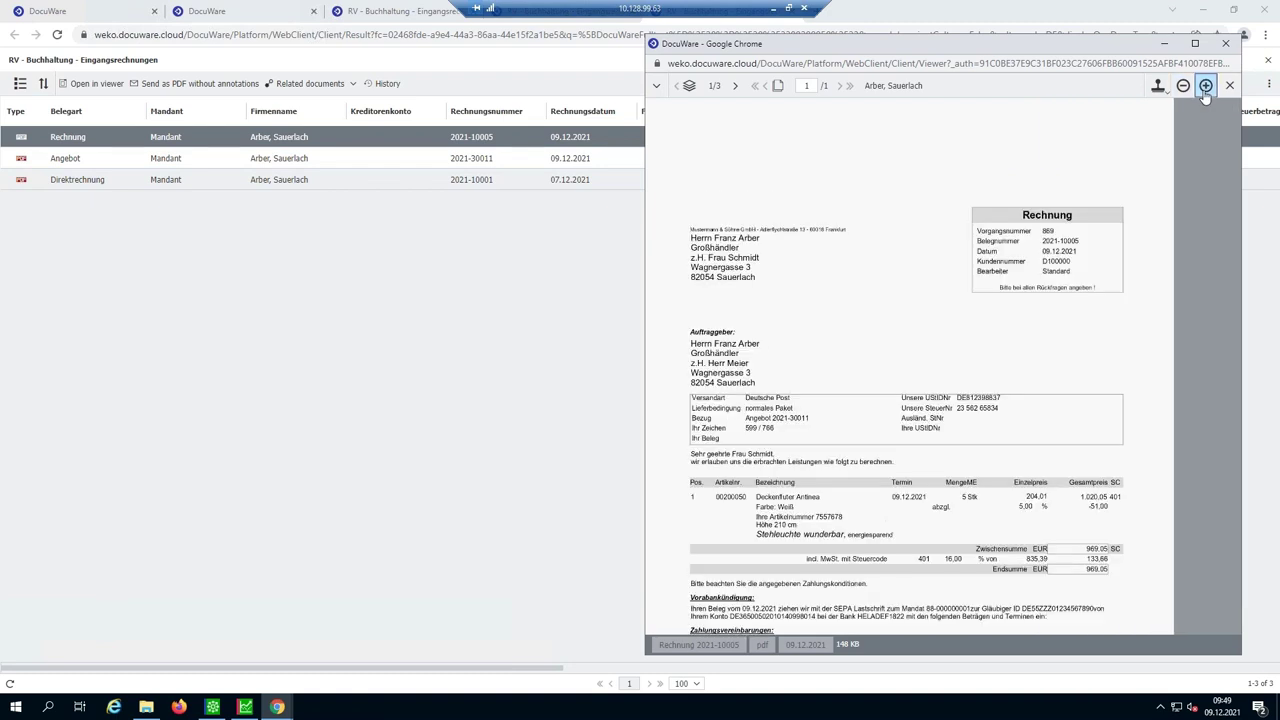
{"action": "scroll", "coordinate": [849, 439], "scroll_direction": "down", "scroll_amount": 1}
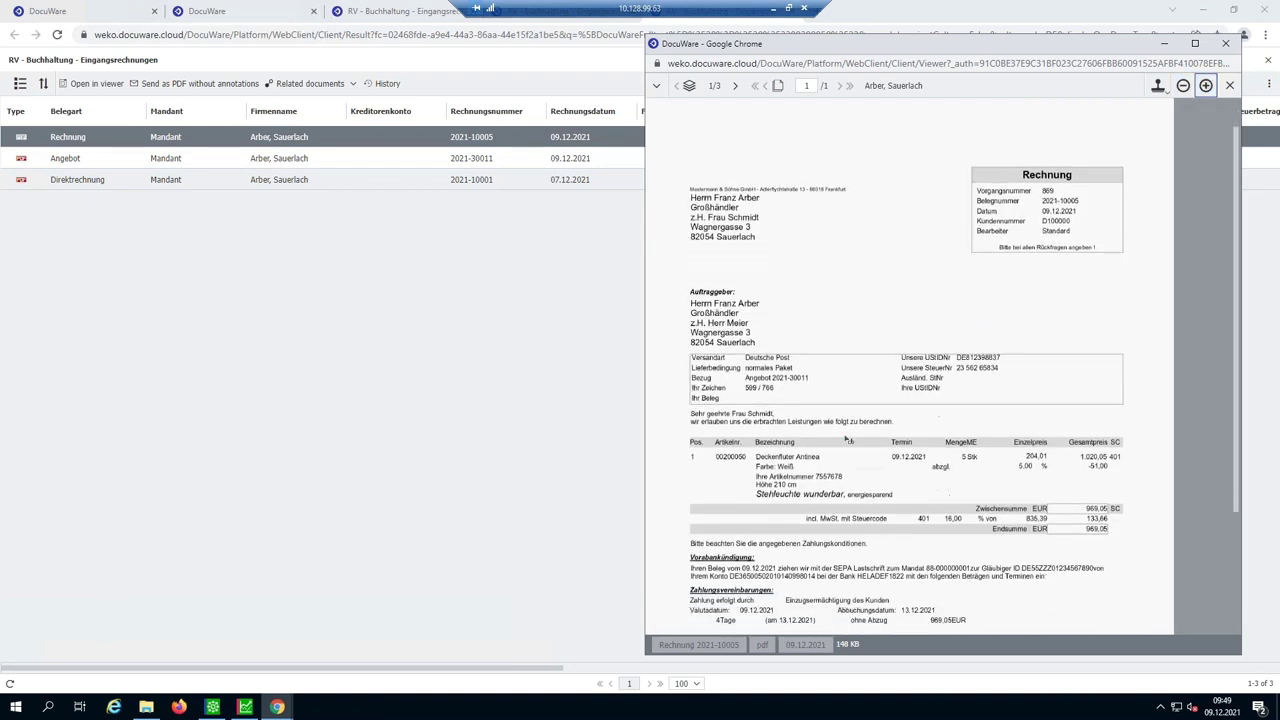
{"action": "double_click", "coordinate": [793, 498]}
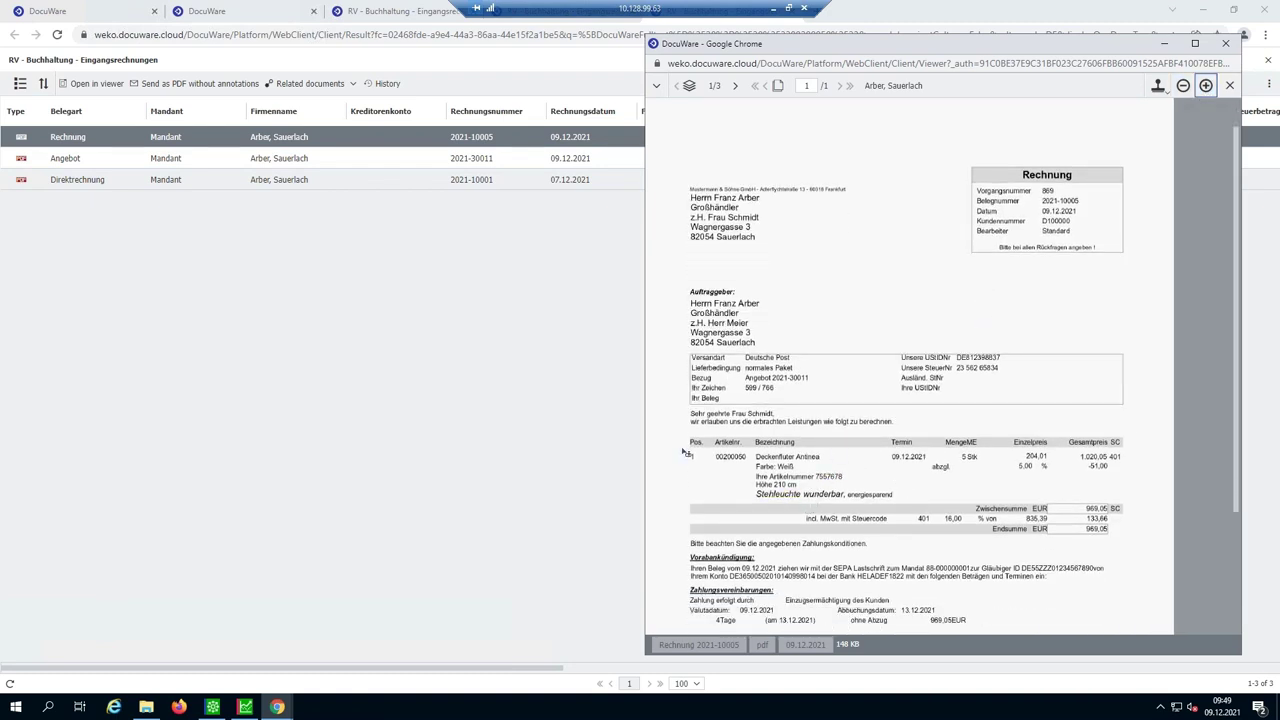